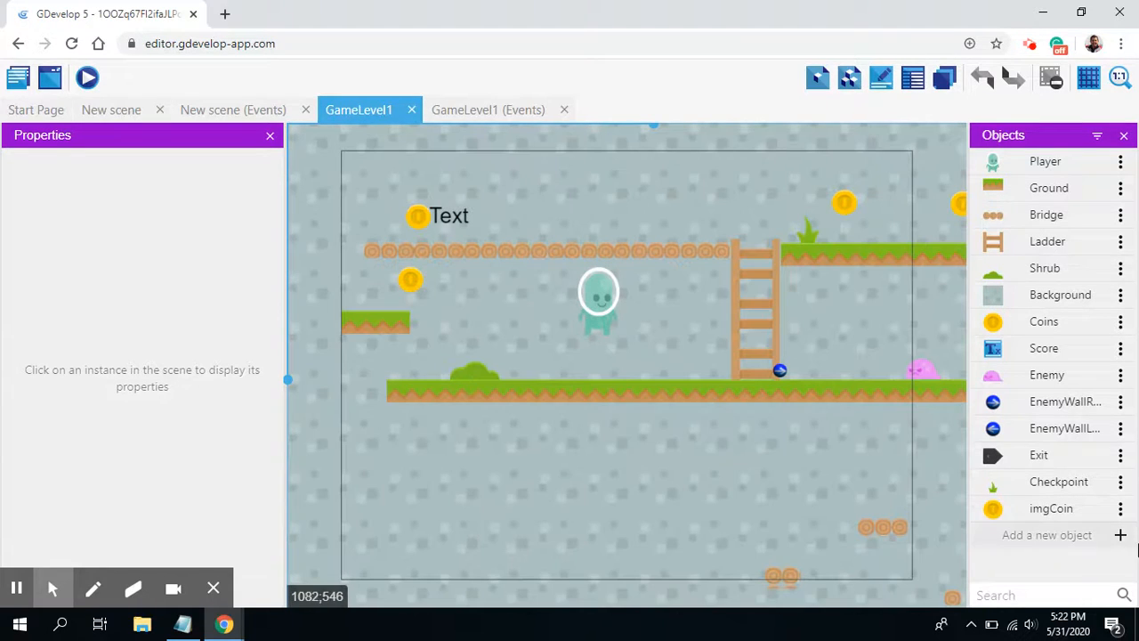
Step: Add a new Sprite object to GameLevel1 and name it LeftButton
click(1121, 534)
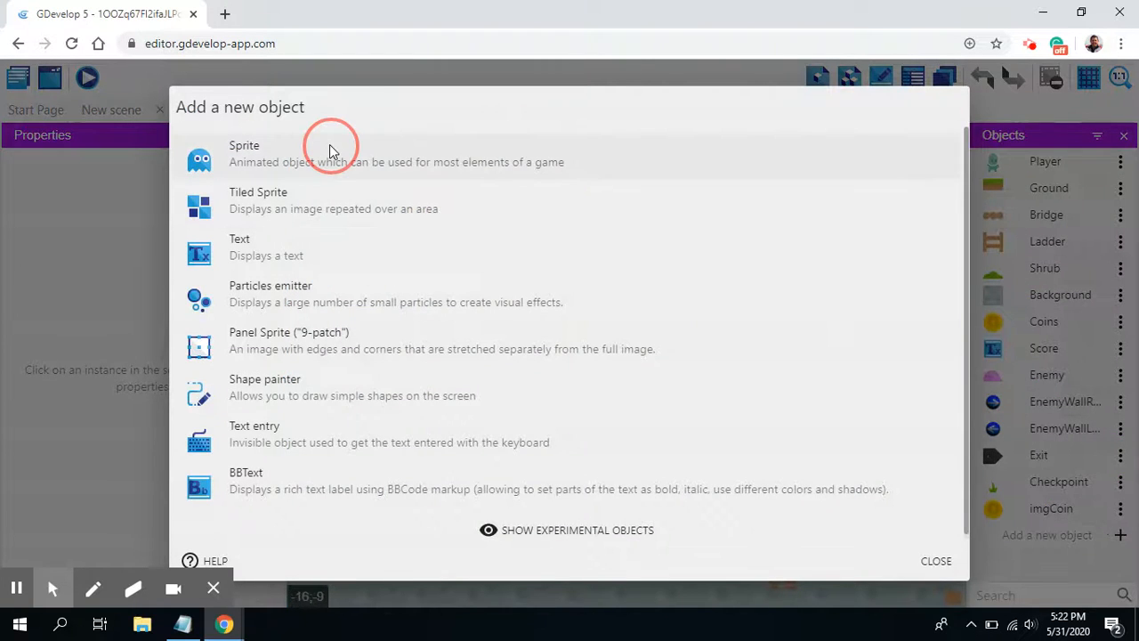
click(329, 151)
click(275, 303)
double_click(300, 308)
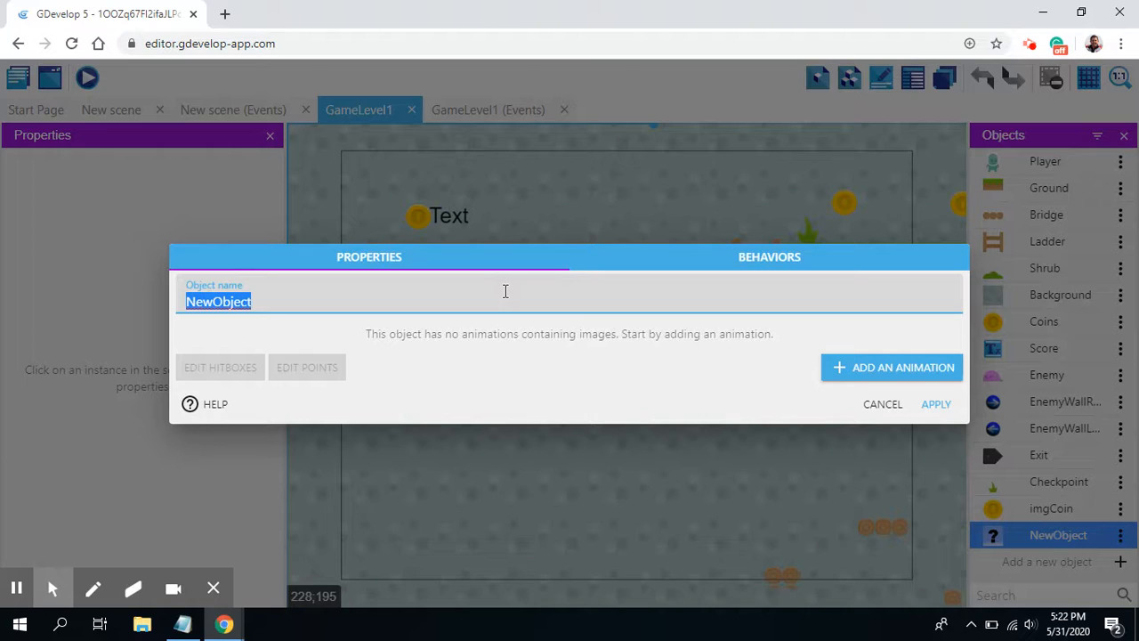
text(LeftButton)
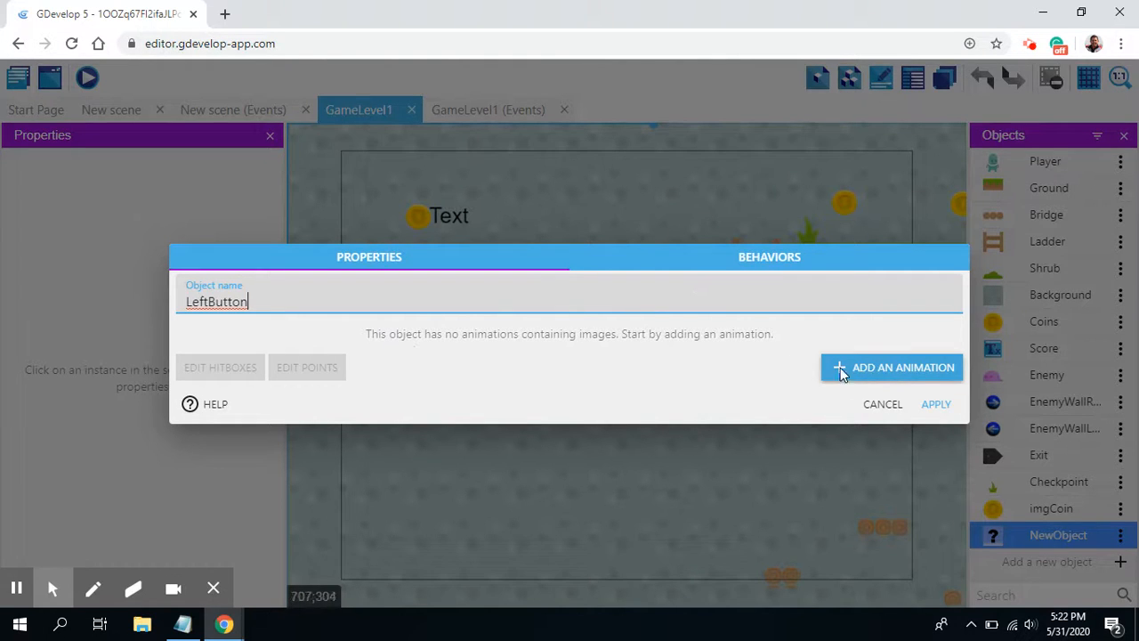
Step: Give LeftButton an animation using the shadedDark06 library image and apply the object's settings
click(898, 371)
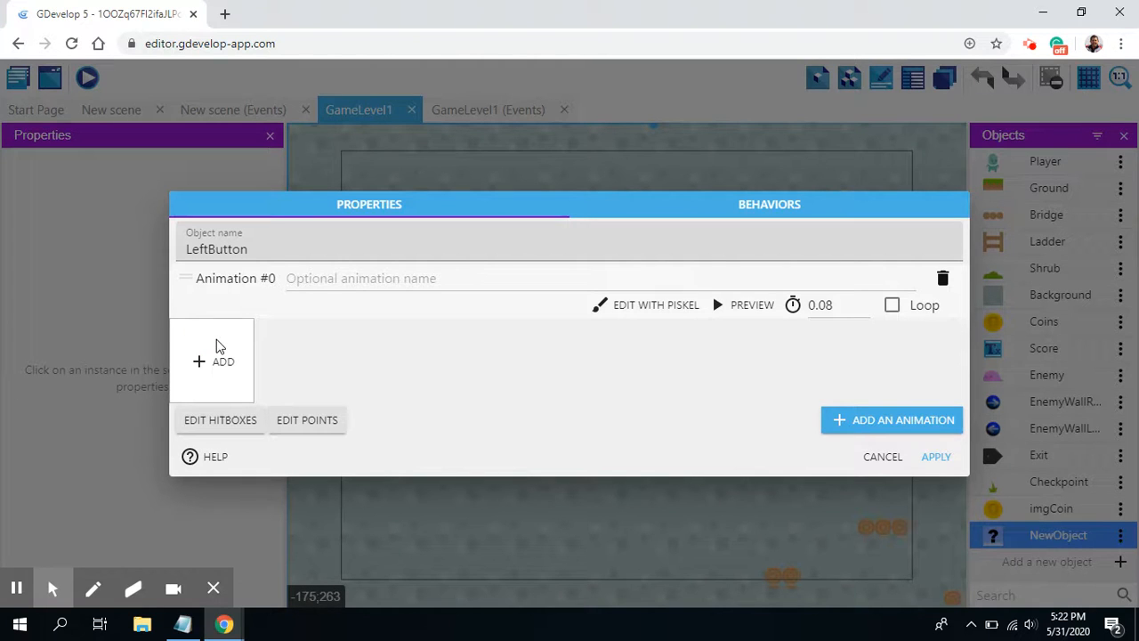
click(203, 361)
scroll(303, 392, down, 7)
scroll(327, 421, down, 1)
scroll(306, 415, down, 6)
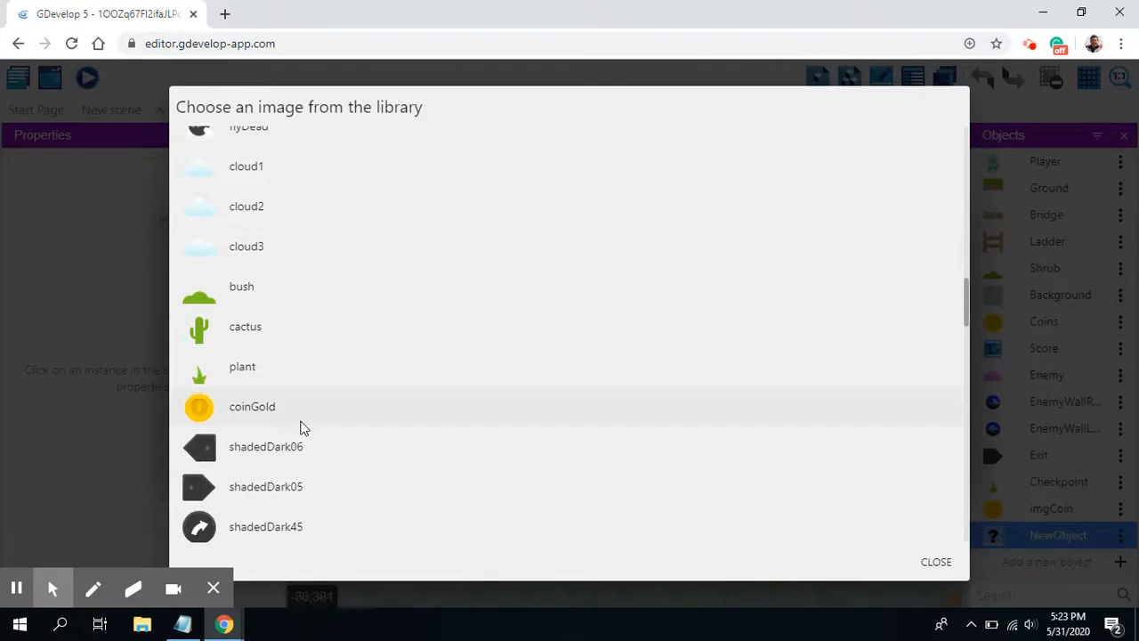
scroll(303, 423, down, 2)
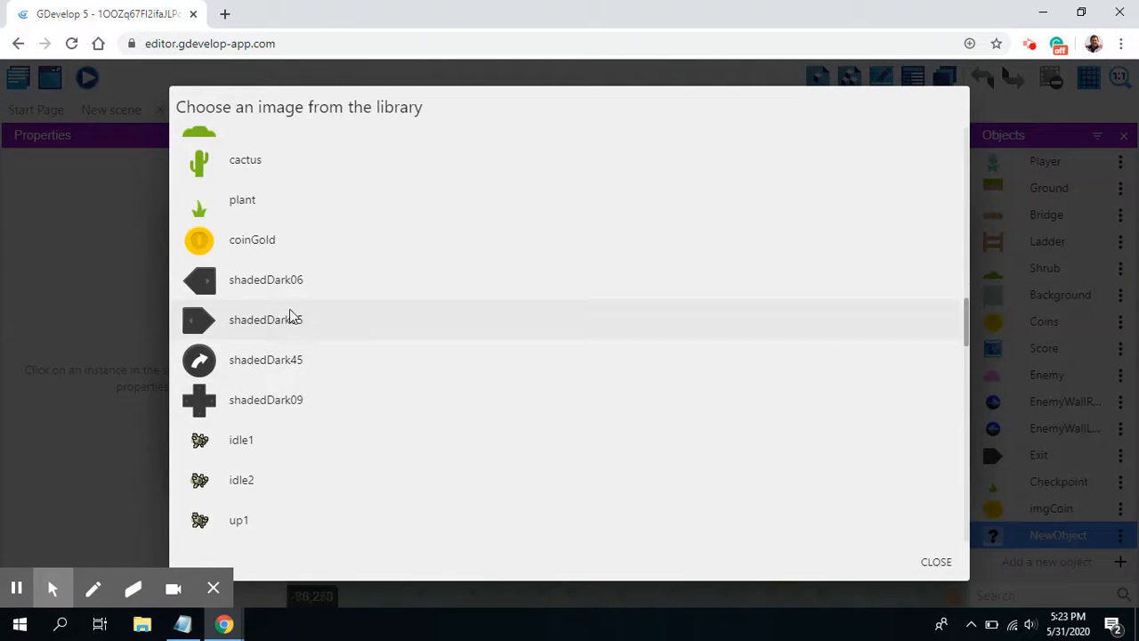
click(240, 281)
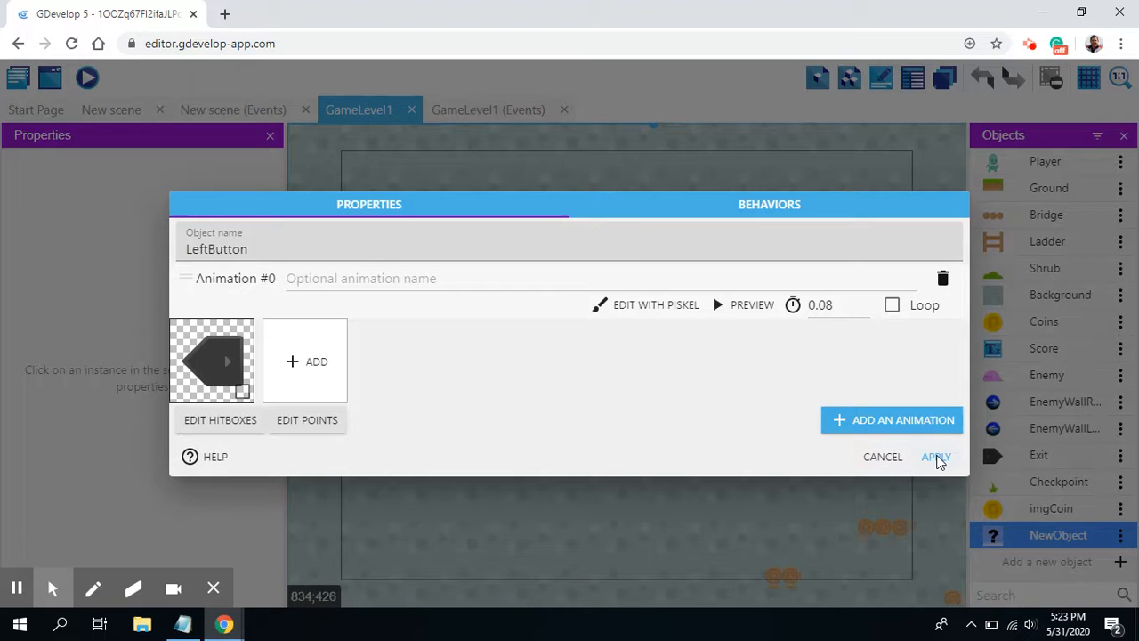
click(937, 458)
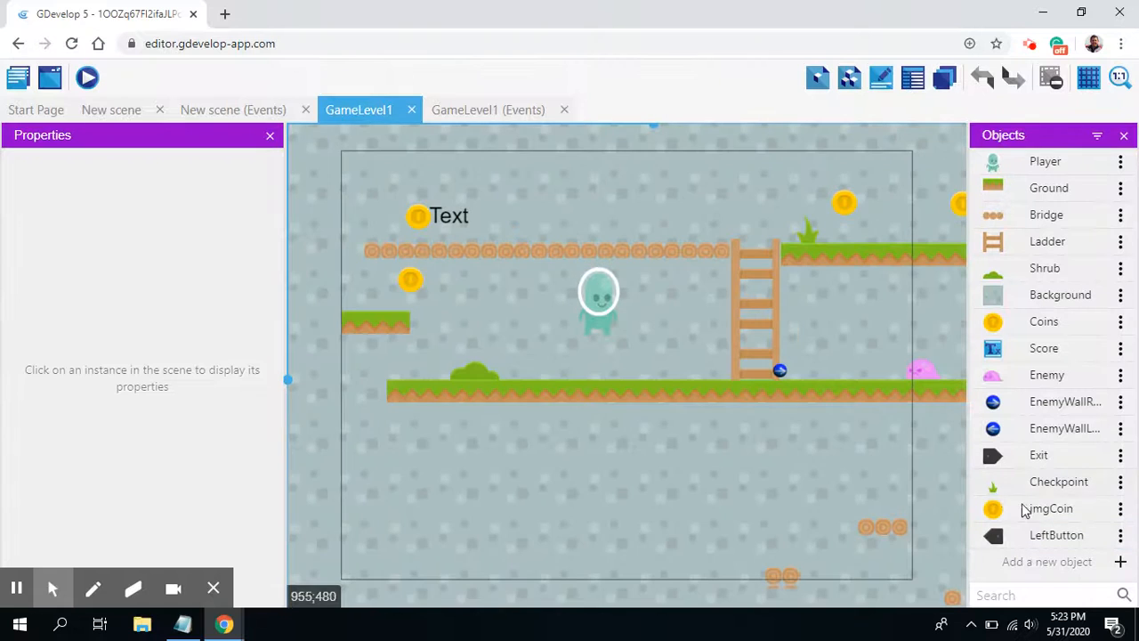
Step: Add another Sprite object to the level and name it RightButton
click(1120, 561)
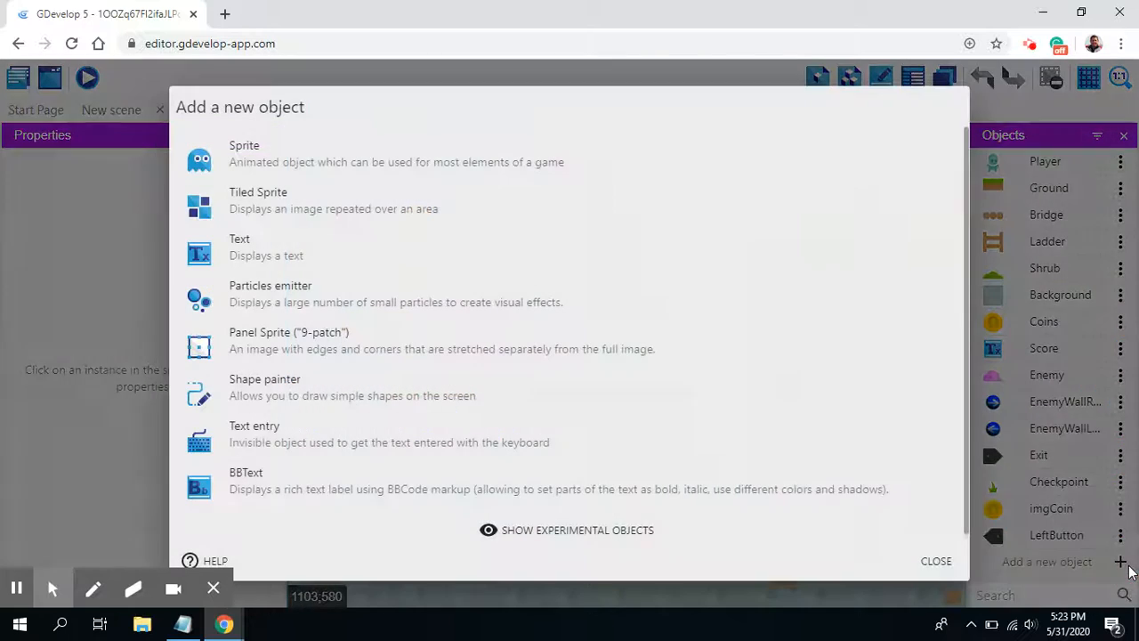
click(259, 160)
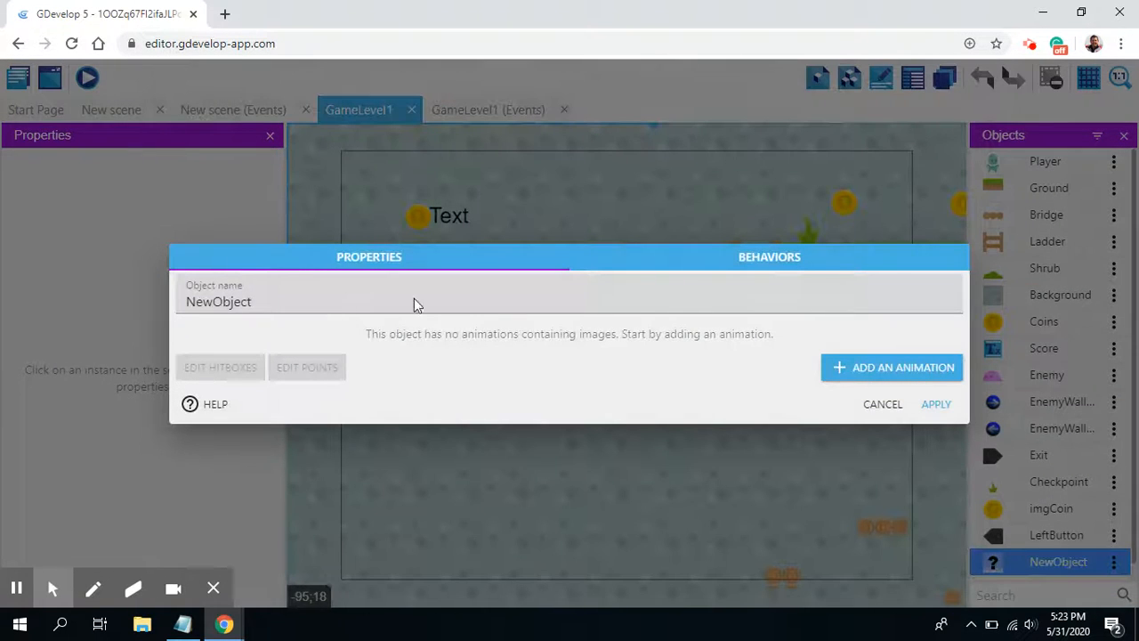
drag(318, 302, 221, 316)
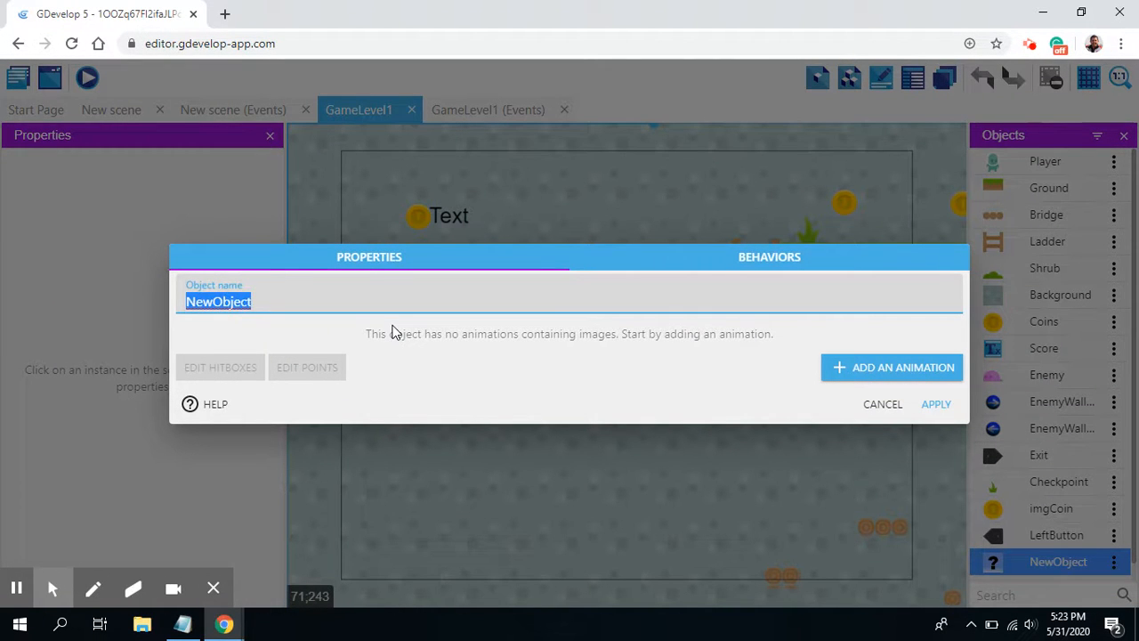
text(RightButton)
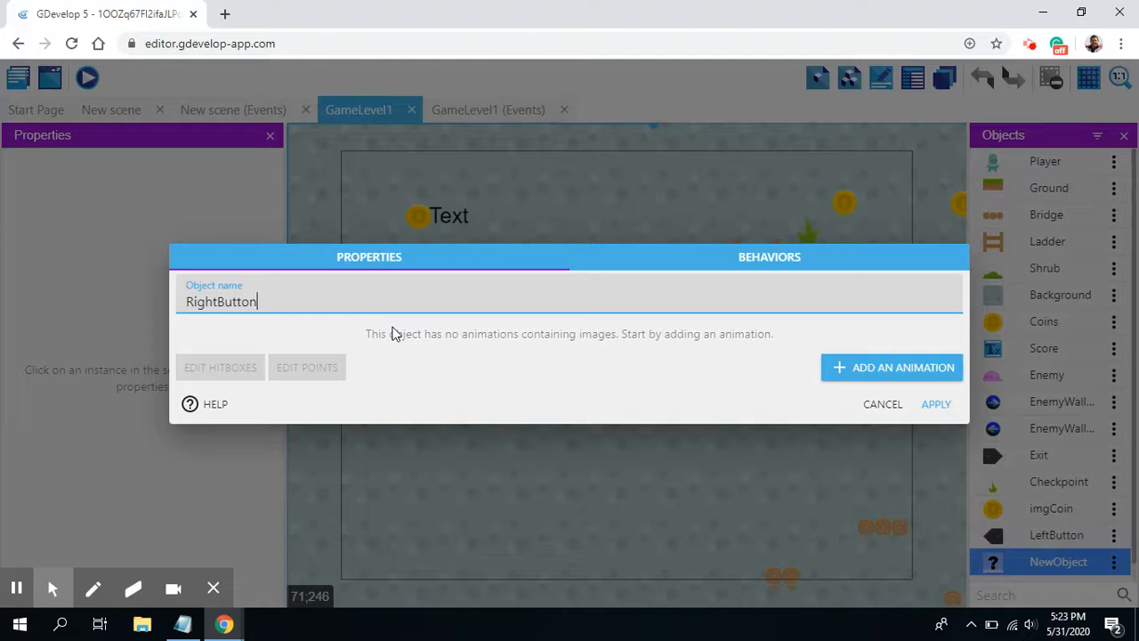
Step: Give RightButton an animation using the shadedDark05 library image and apply the object's settings
click(843, 372)
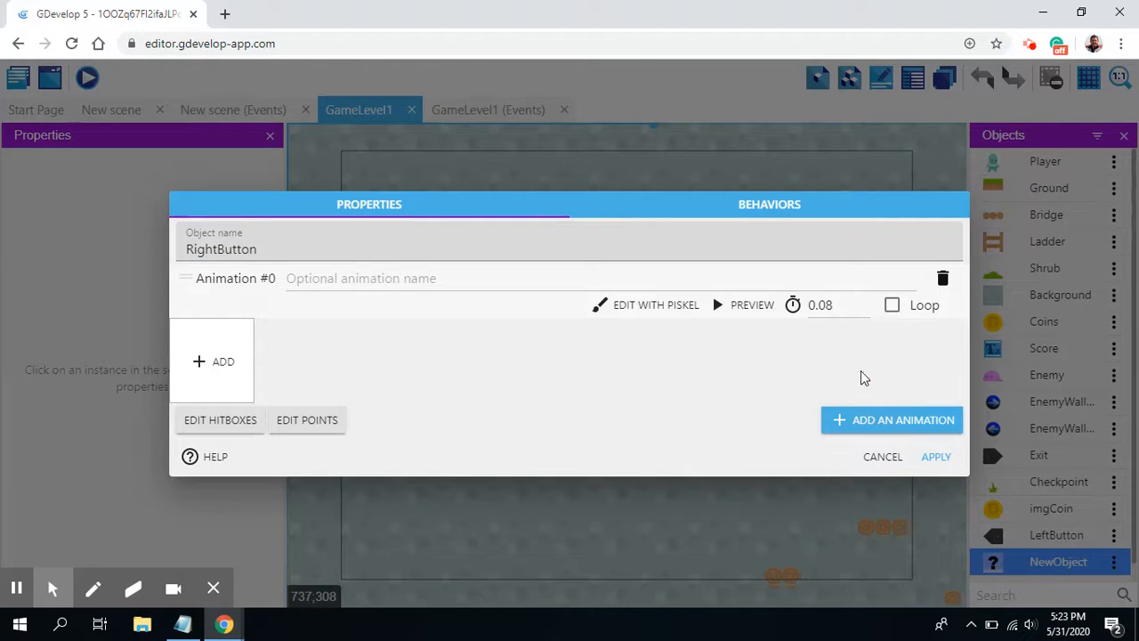
click(200, 362)
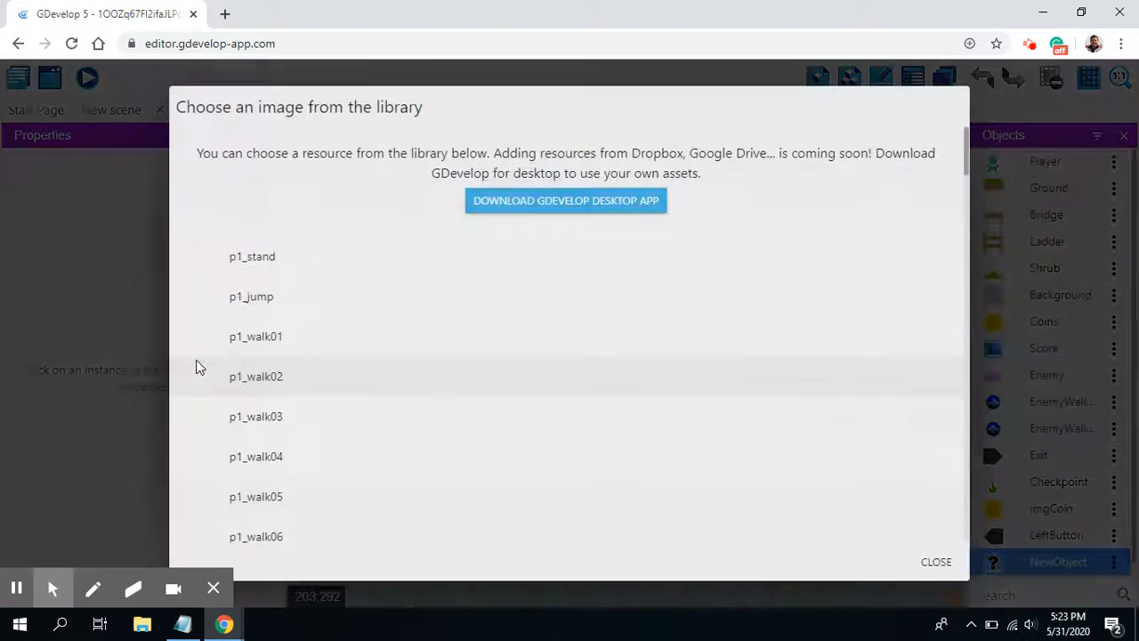
scroll(276, 378, down, 15)
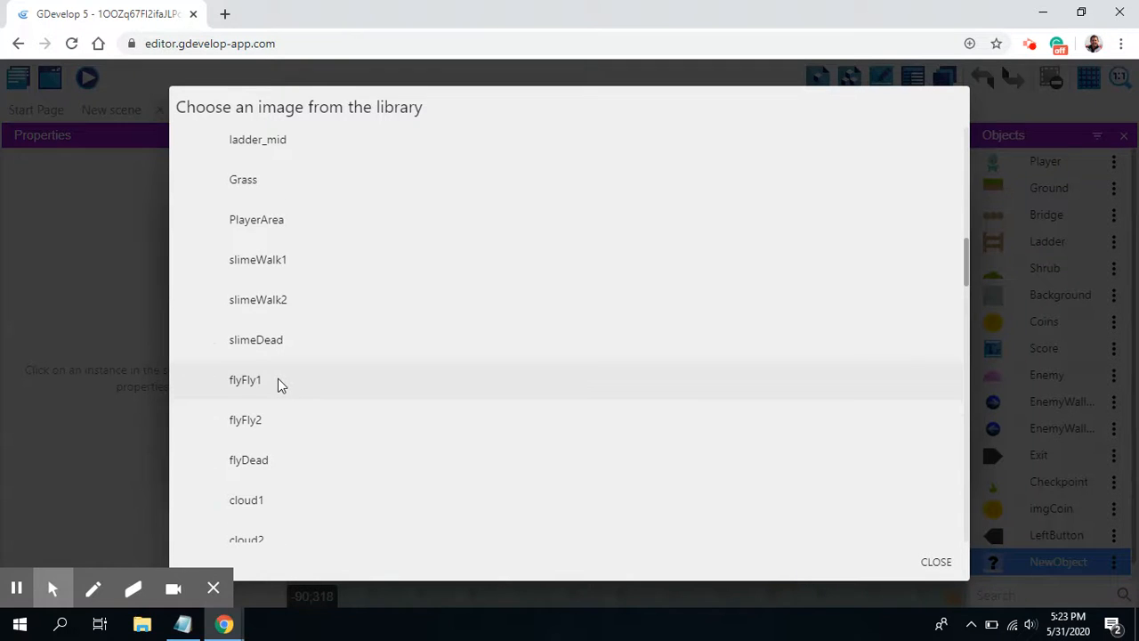
scroll(278, 379, down, 5)
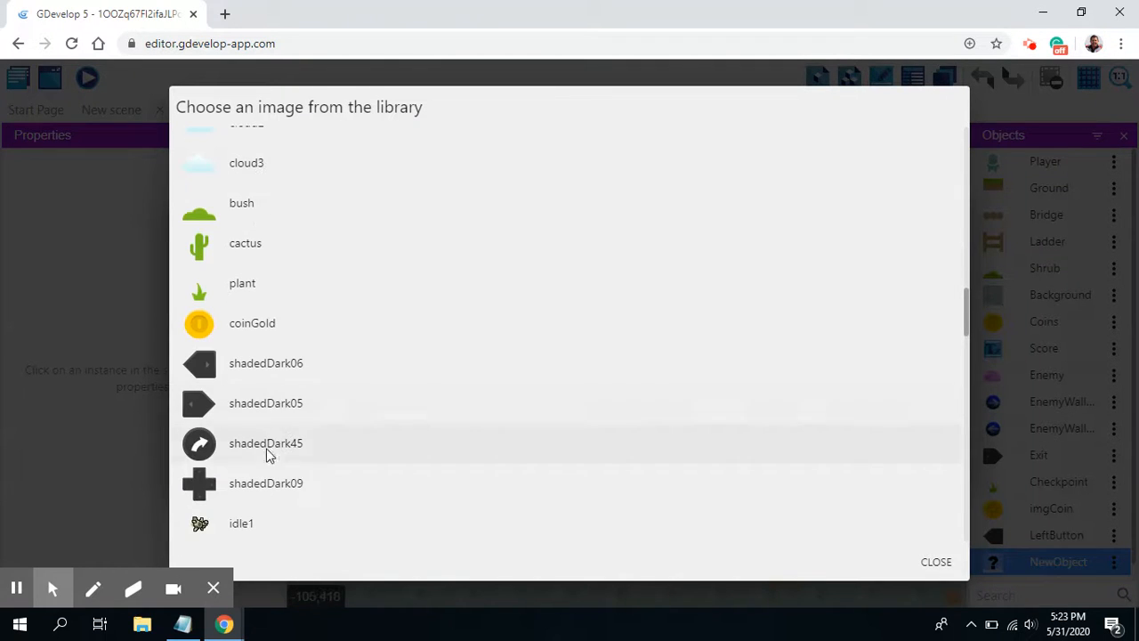
click(284, 411)
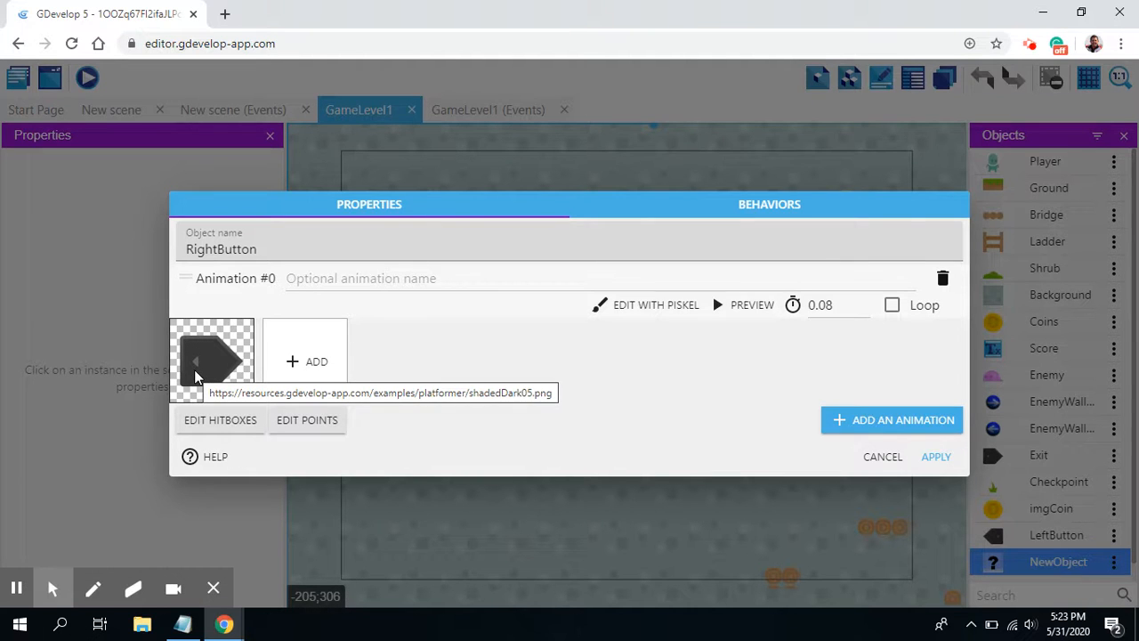
click(938, 459)
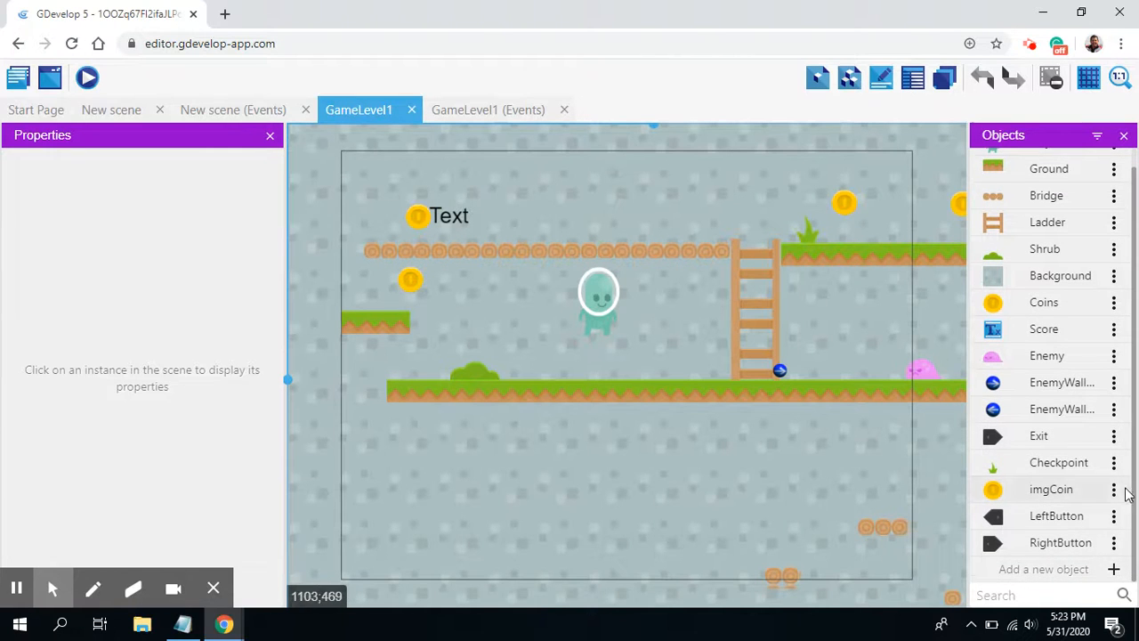
Step: Add a third Sprite object with an animation using the curved-arrow image shadedDark45 from the library
click(1072, 565)
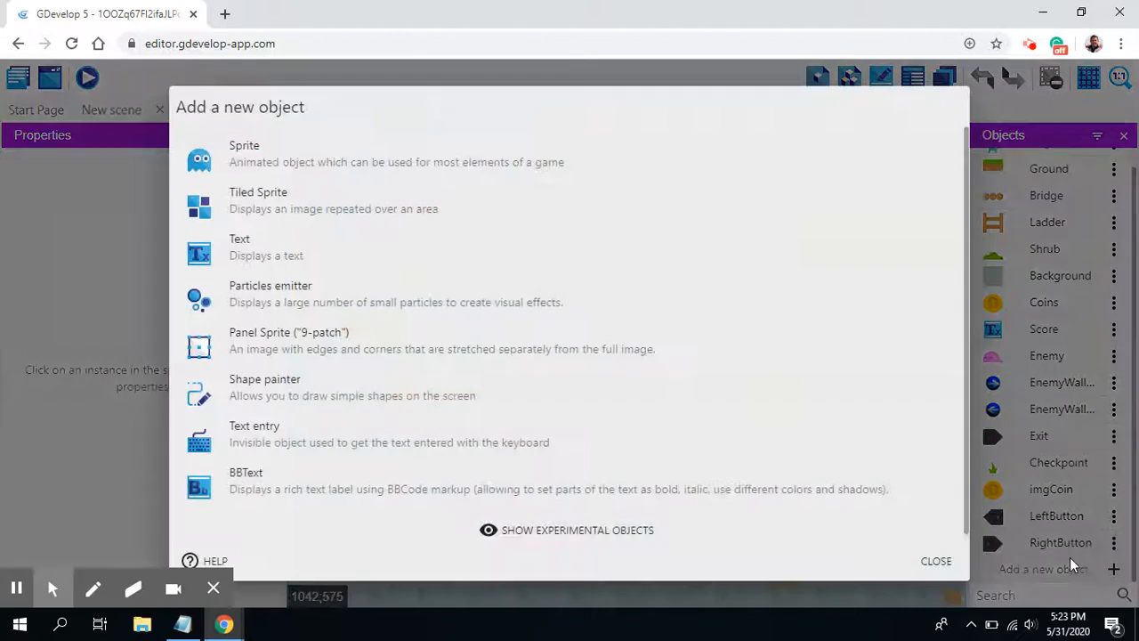
click(255, 161)
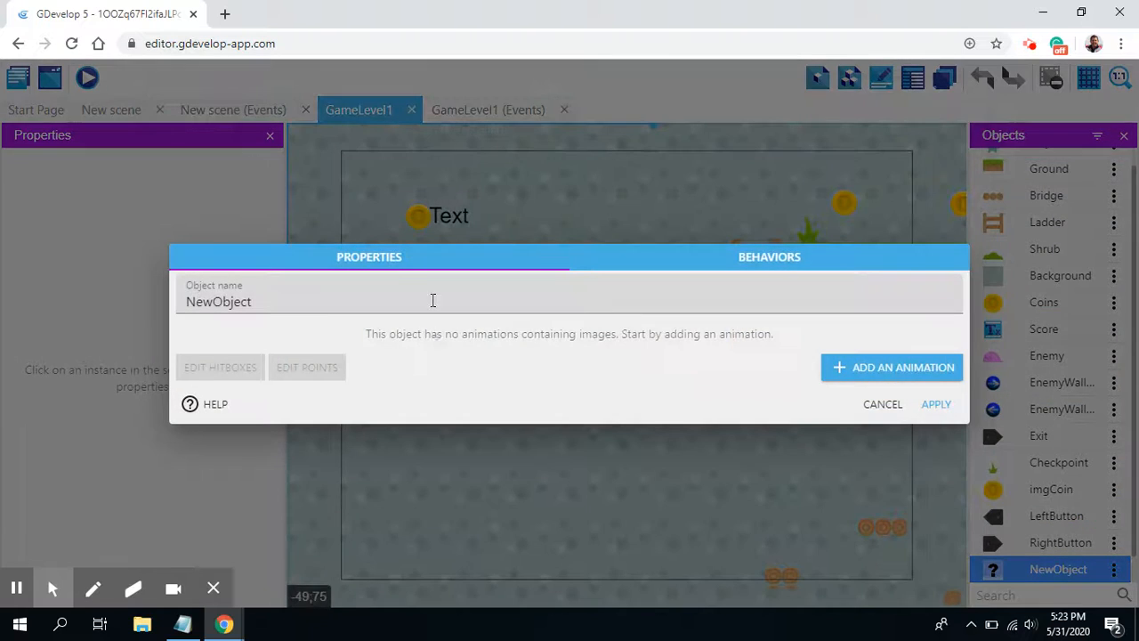
click(885, 367)
click(214, 361)
scroll(242, 371, down, 6)
scroll(273, 422, down, 15)
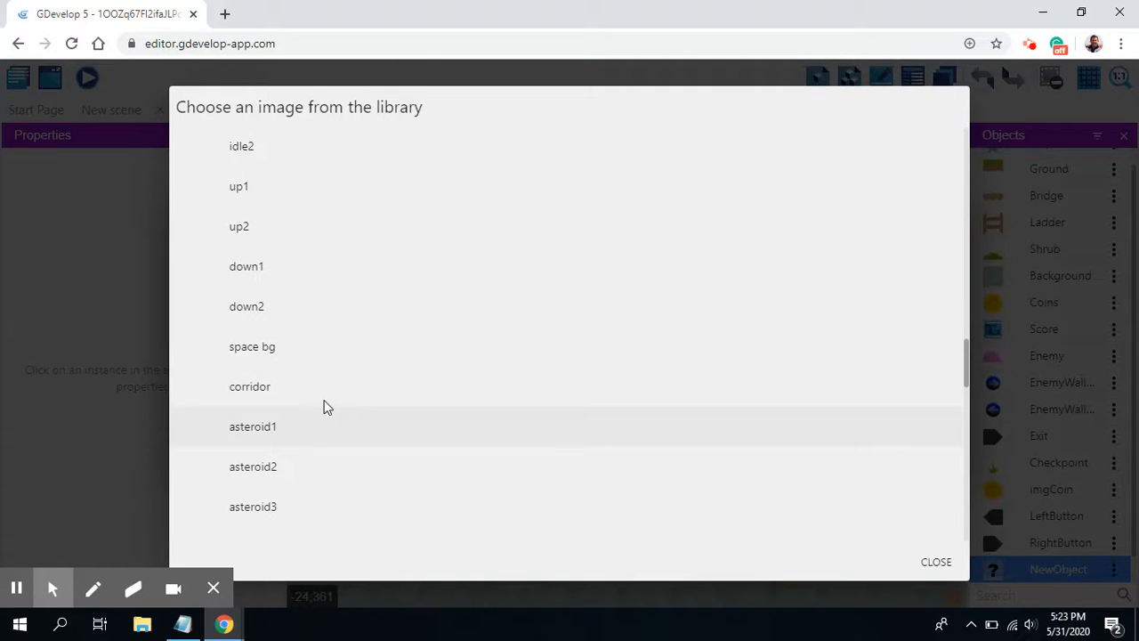
scroll(288, 387, up, 3)
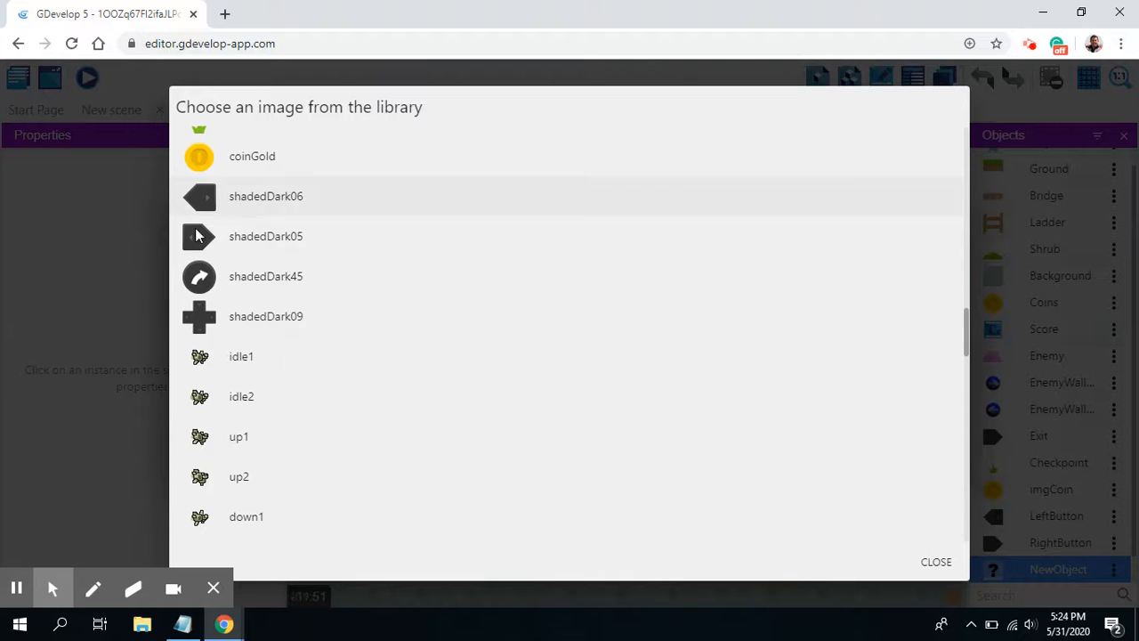
click(251, 281)
Step: Name the curved-arrow sprite JumpButton and apply its settings
double_click(230, 249)
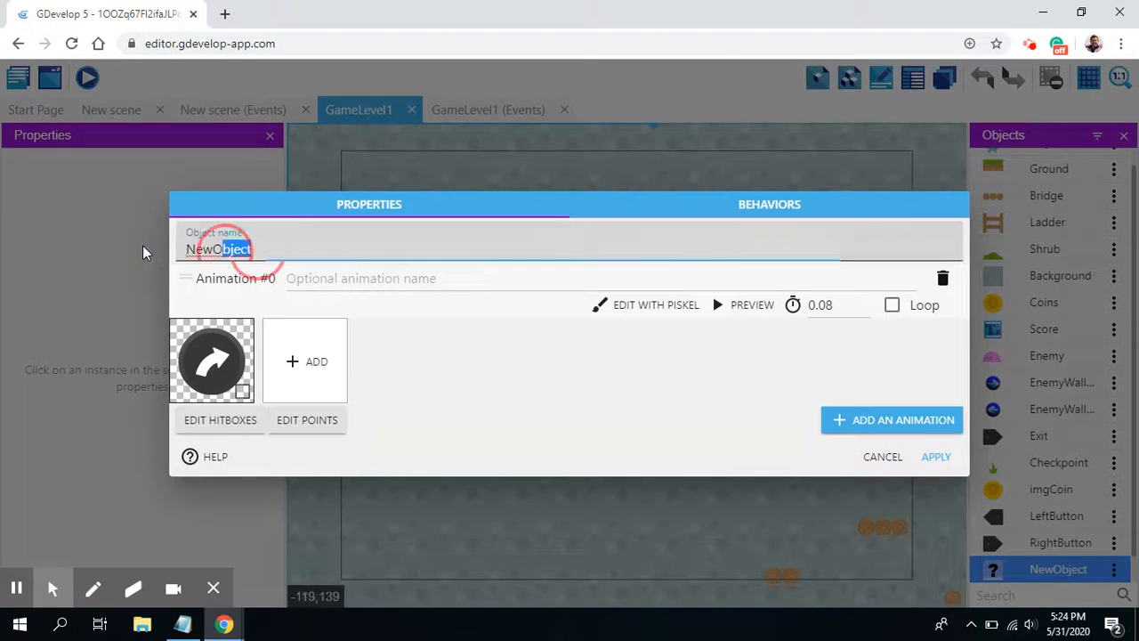
text(J)
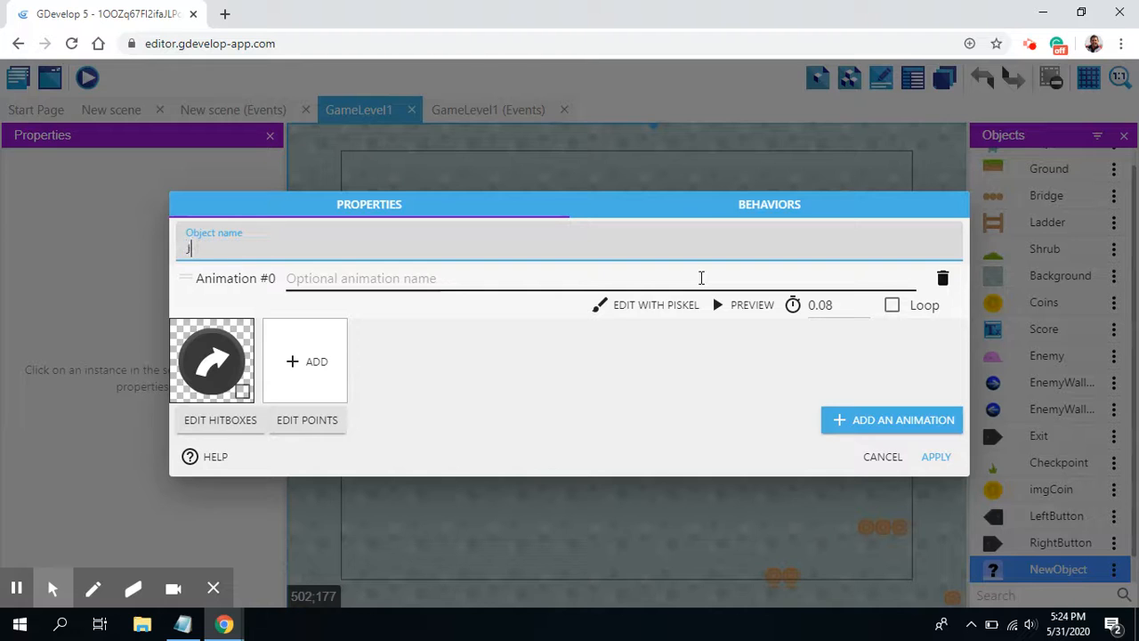
text(umpButton)
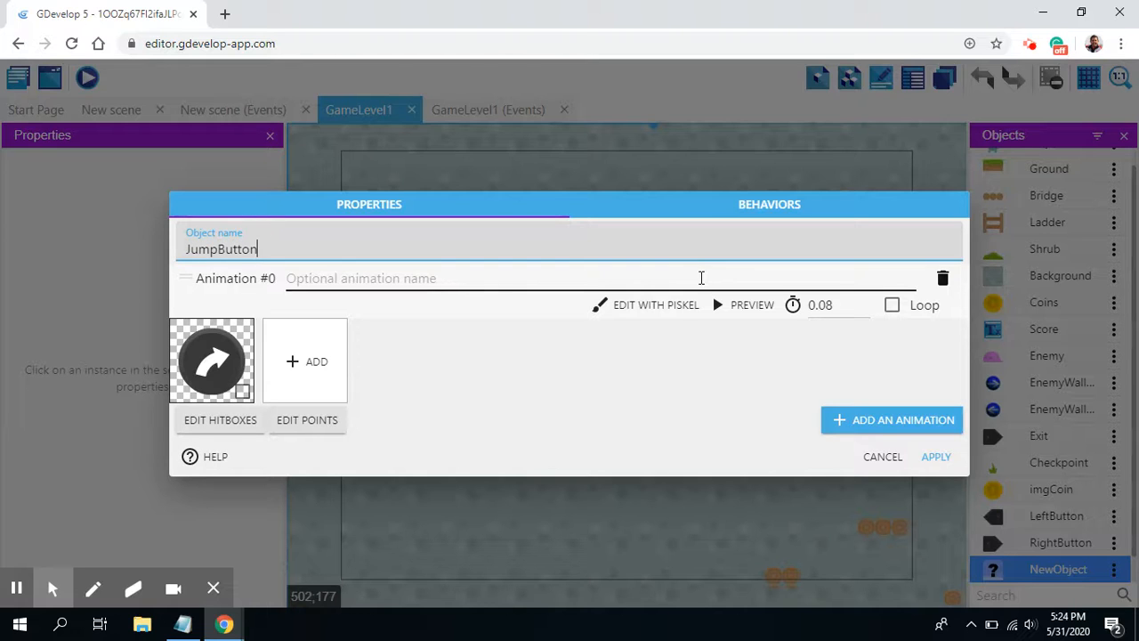
click(935, 457)
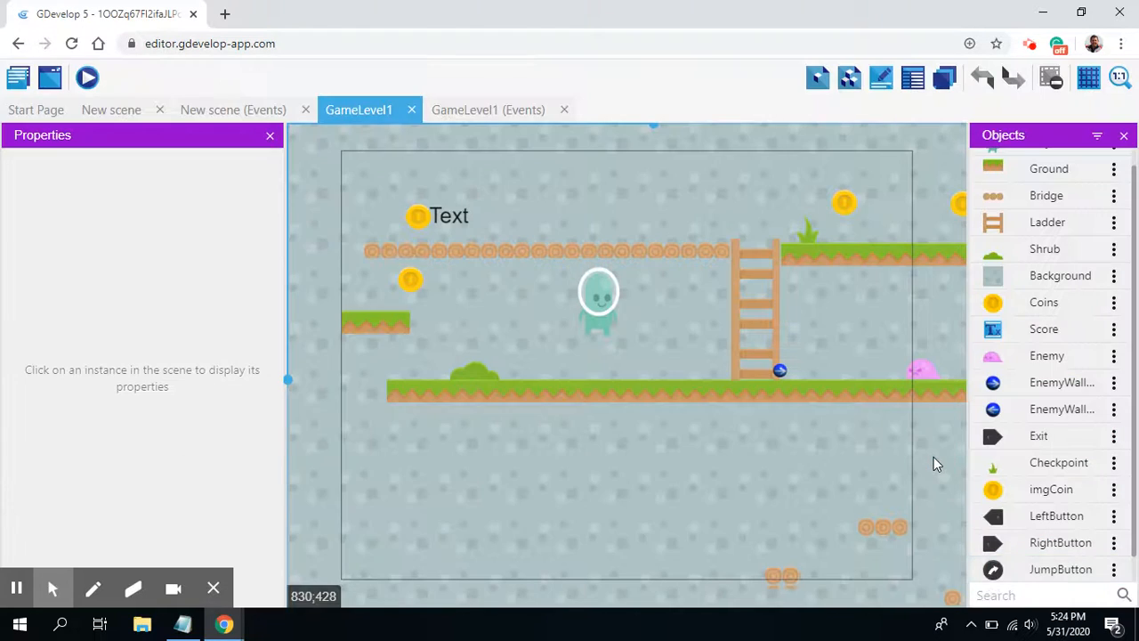
Step: Duplicate the RightButton object and rename the copy UpButton
click(1114, 543)
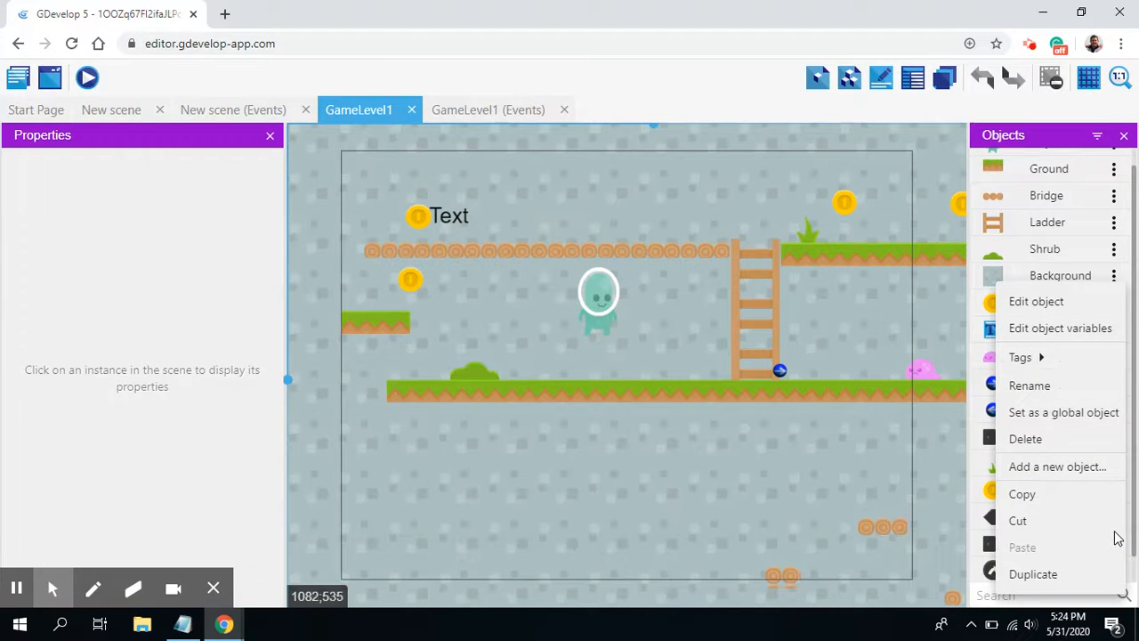
click(1049, 575)
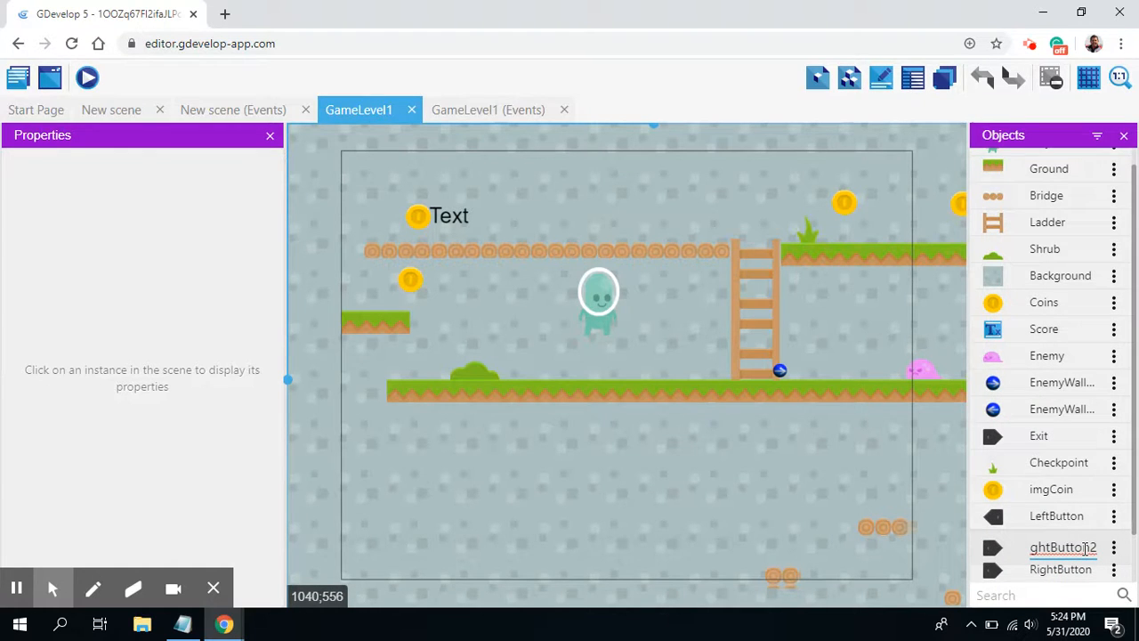
key(BackSpace)
key(BackSpace)
key(BackSpace)
key(BackSpace)
key(BackSpace)
key(BackSpace)
text(Up)
key(Return)
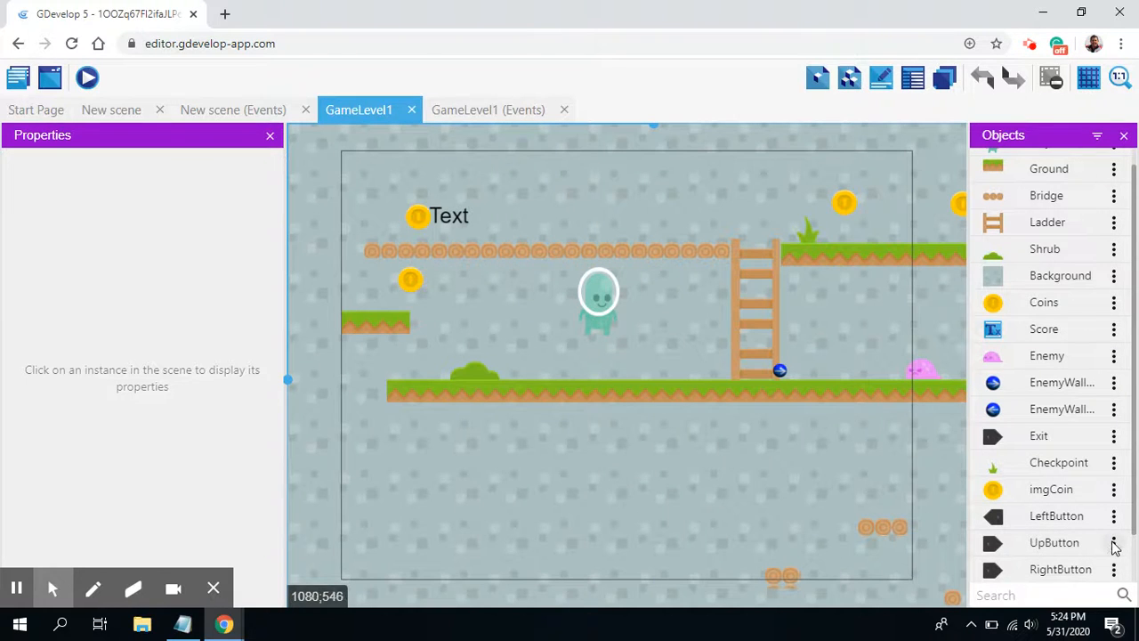
Step: Duplicate the RightButton object again and rename the copy DownButton
click(1114, 570)
click(1033, 575)
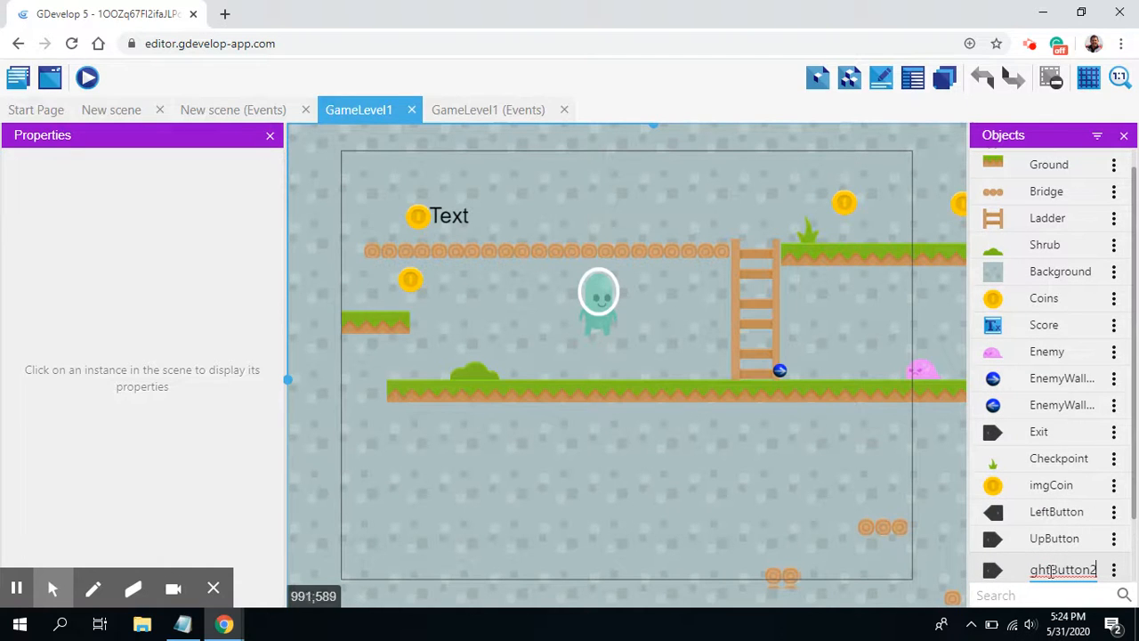
drag(1051, 571, 954, 577)
text(Down)
key(Right)
key(Right)
key(Right)
key(BackSpace)
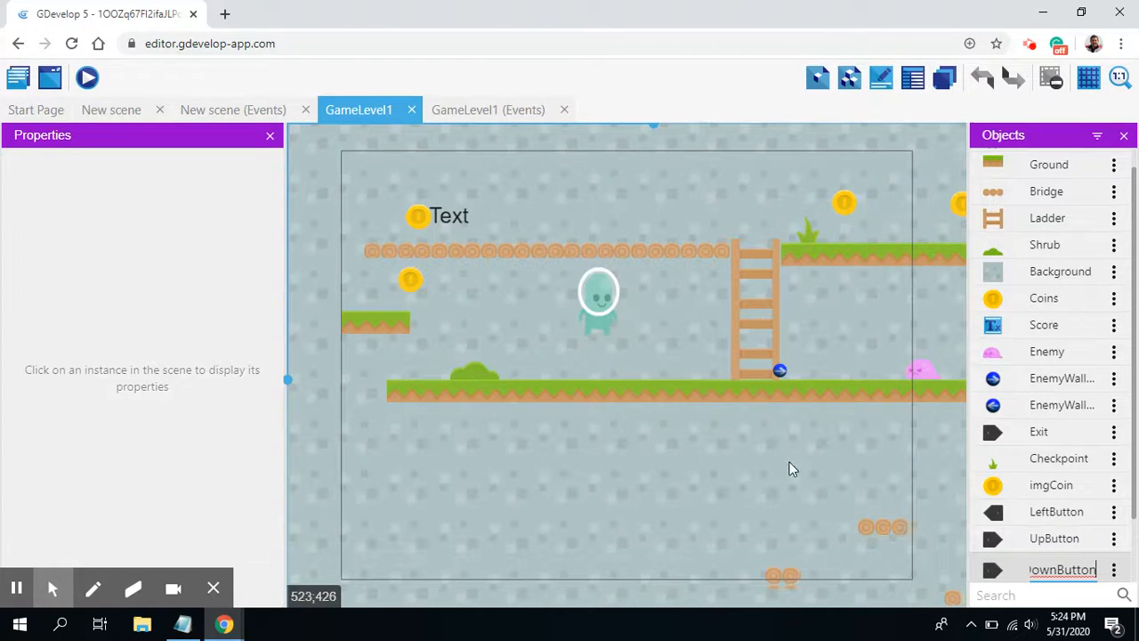
Step: Place LeftButton and UpButton side by side below the long ground platform, with UpButton at about X 248, Y 469, and select UpButton
drag(1135, 451, 1135, 504)
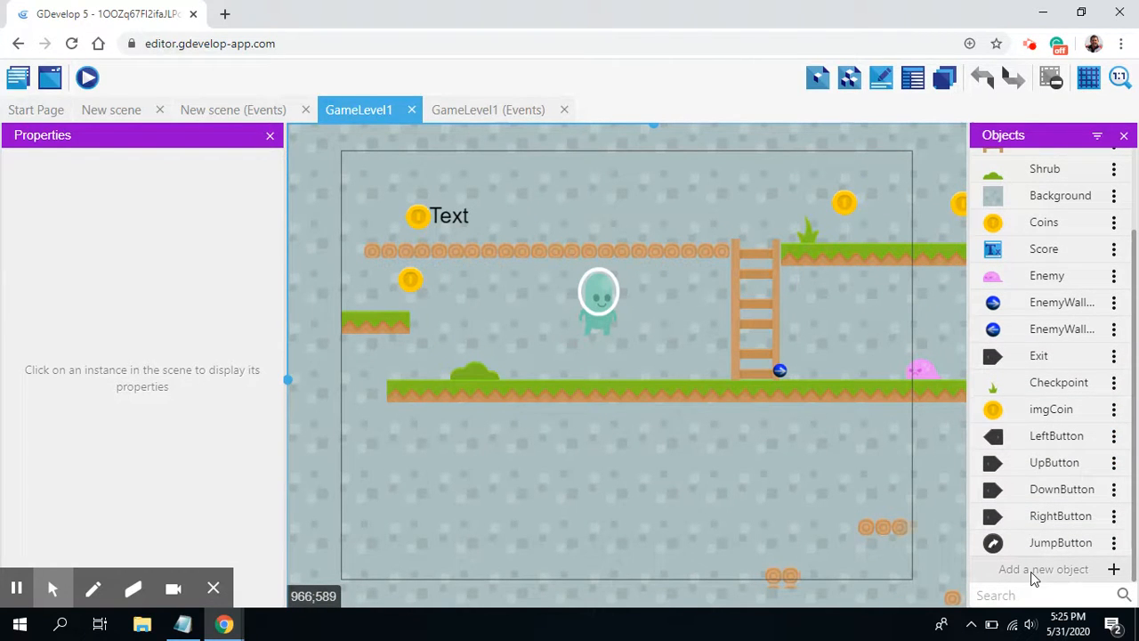
drag(997, 440, 411, 486)
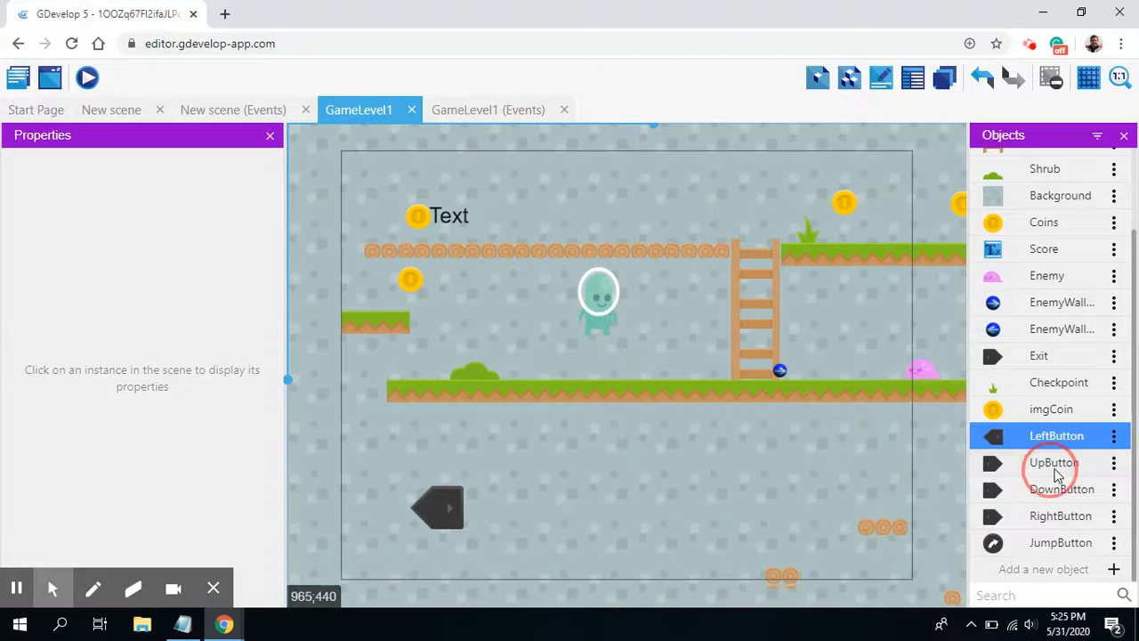
drag(1057, 469, 518, 484)
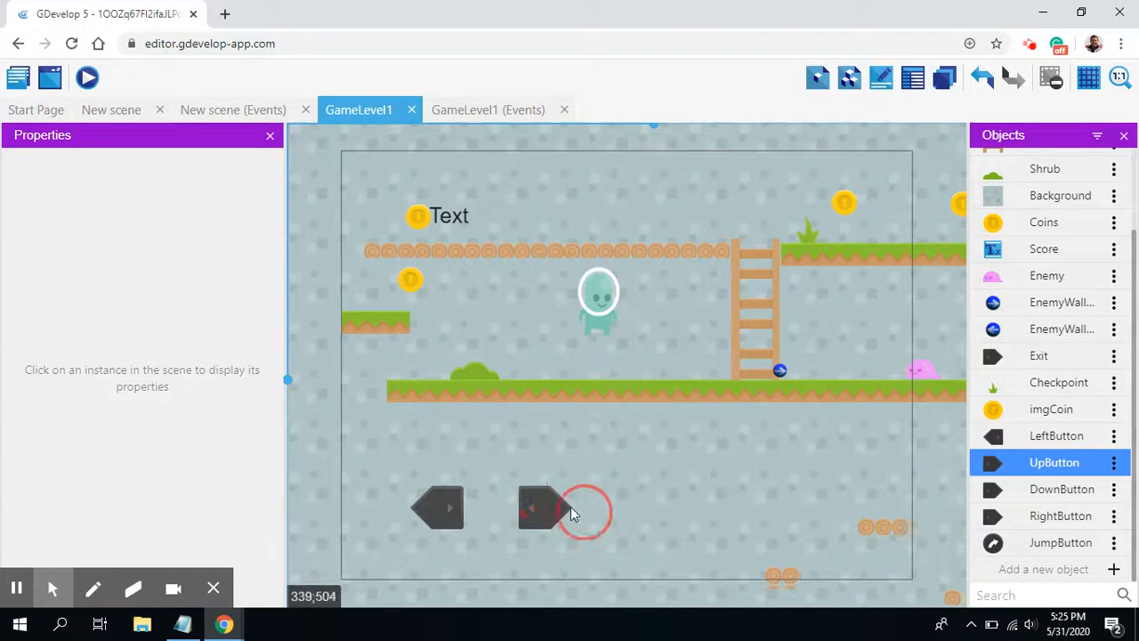
click(548, 509)
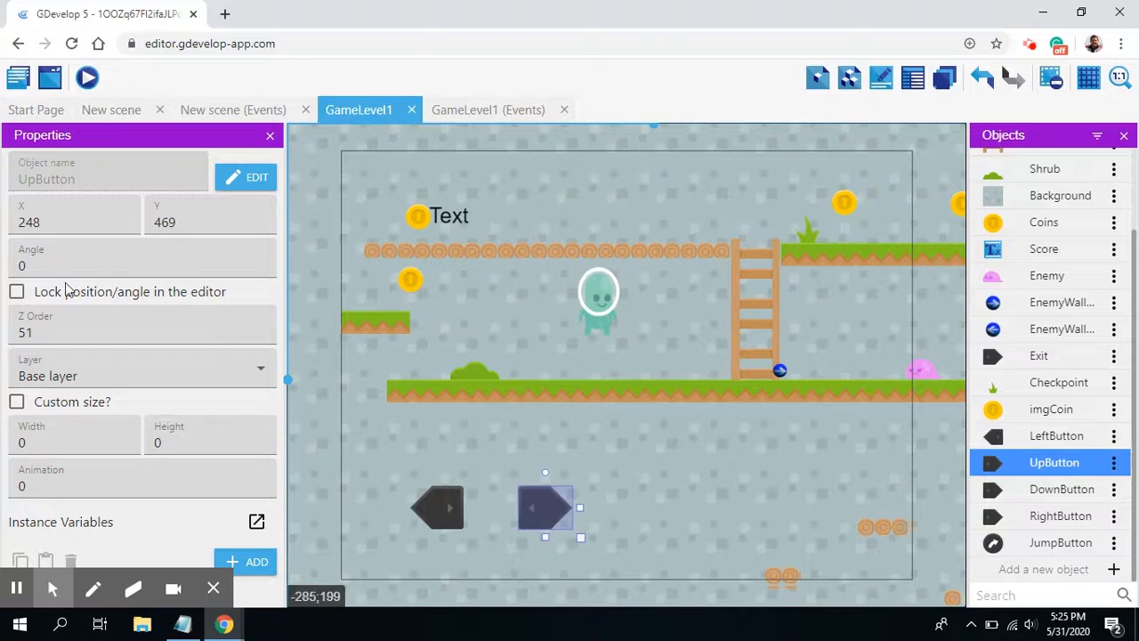
Step: Rotate UpButton to an angle of 270 and move it above and beside LeftButton, at about X 172, Y 426
click(45, 266)
text(270)
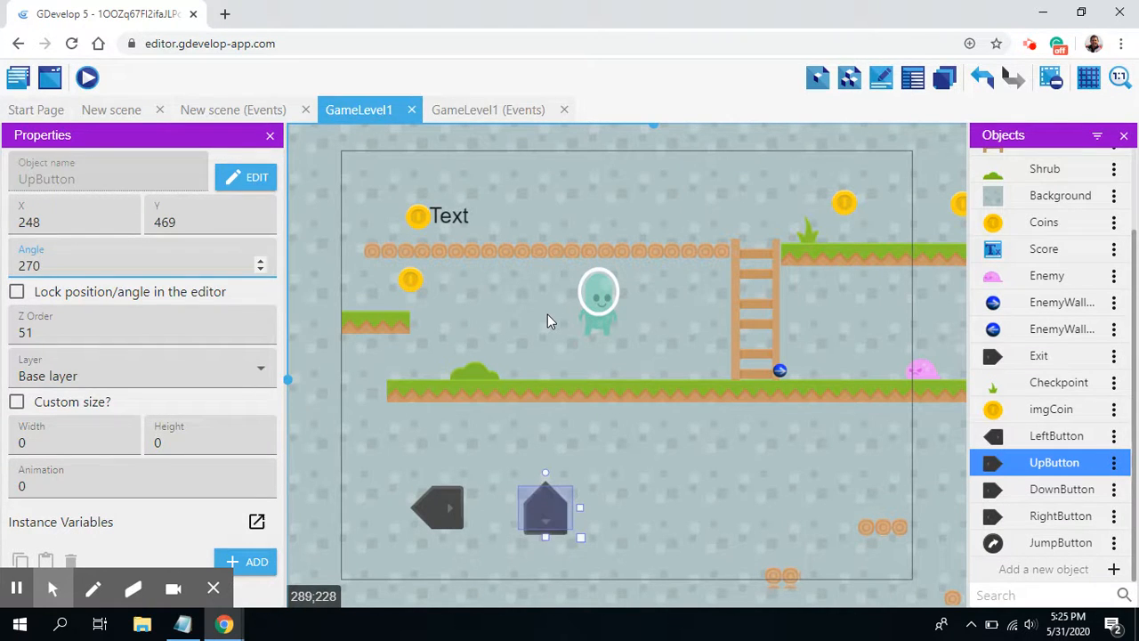
drag(542, 523, 495, 481)
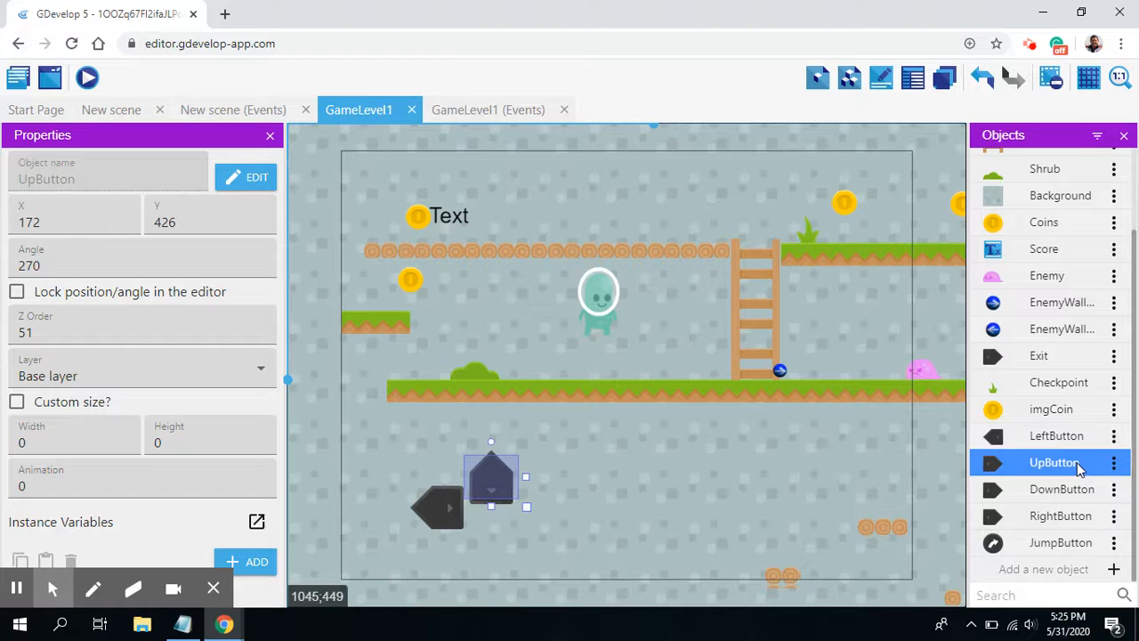
Step: Add DownButton to the scene, set its angle to 90 and place it directly below UpButton at about X 172, Y 511
drag(997, 497, 550, 485)
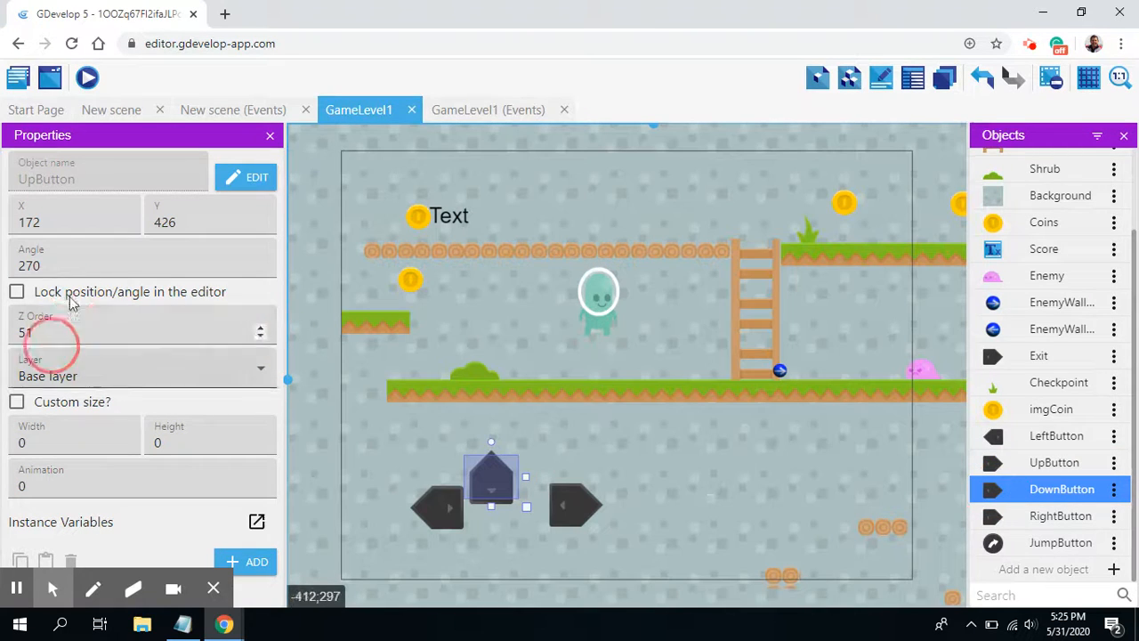
click(56, 265)
drag(68, 266, 5, 270)
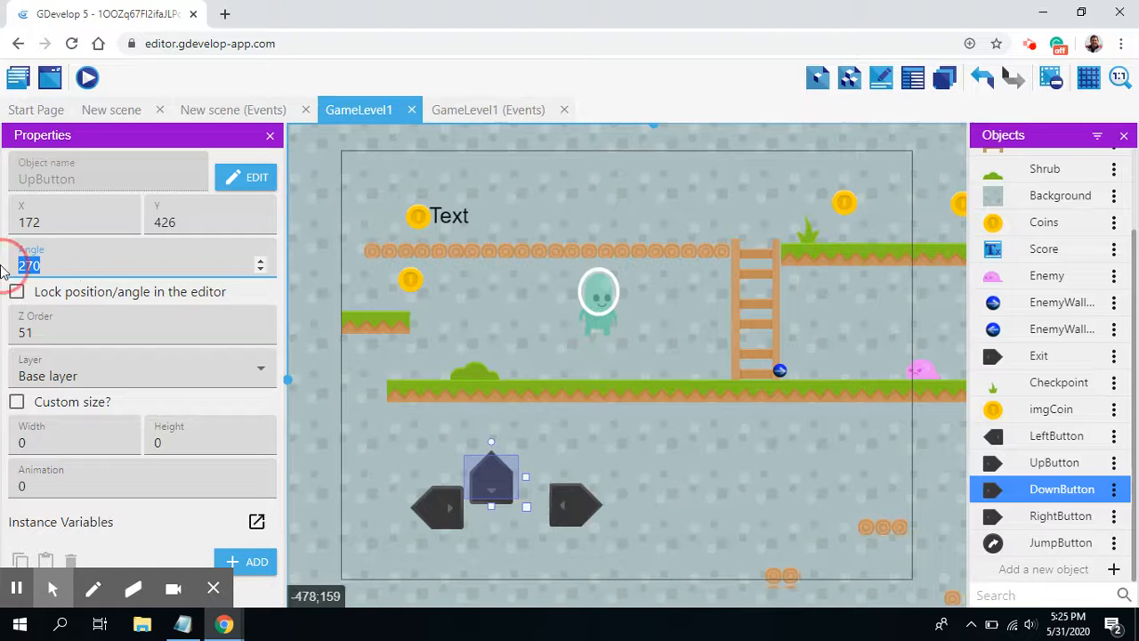
click(576, 519)
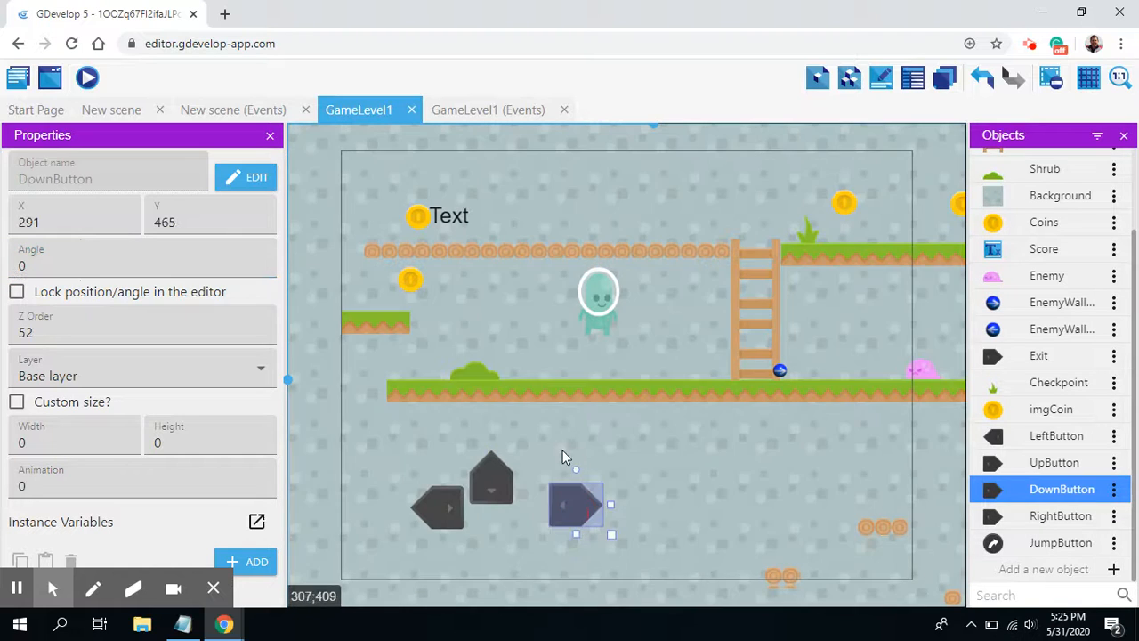
drag(36, 265, 4, 271)
text(90)
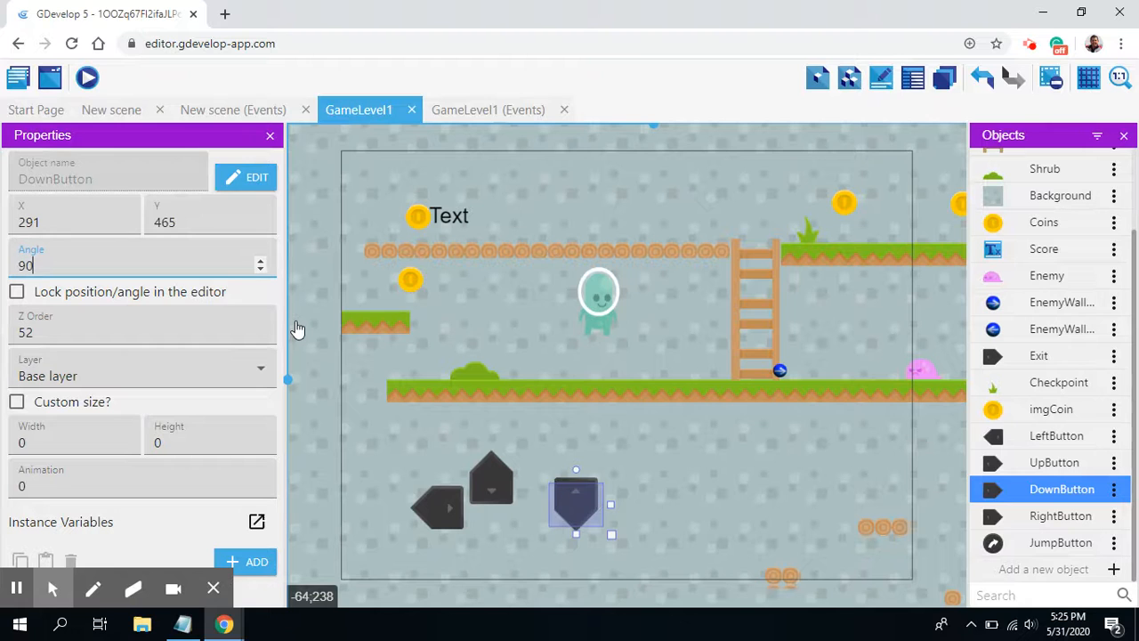
drag(568, 525, 488, 556)
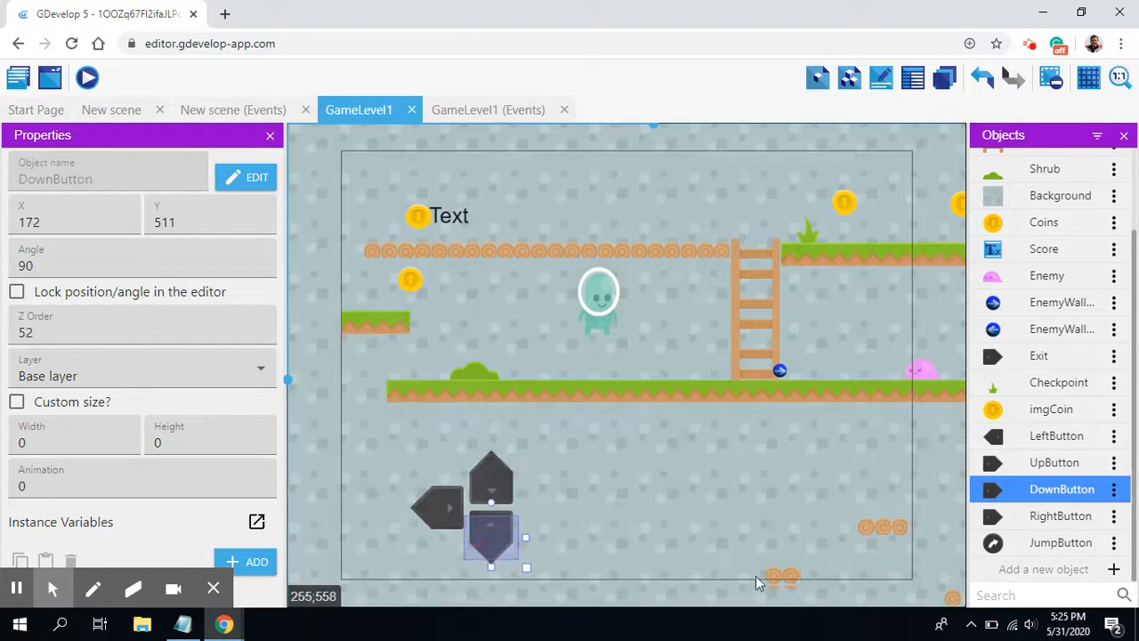
Step: Place RightButton opposite LeftButton to complete the arrow cross, and place JumpButton apart from it at about X 592, Y 435
drag(994, 525, 532, 488)
drag(529, 488, 523, 490)
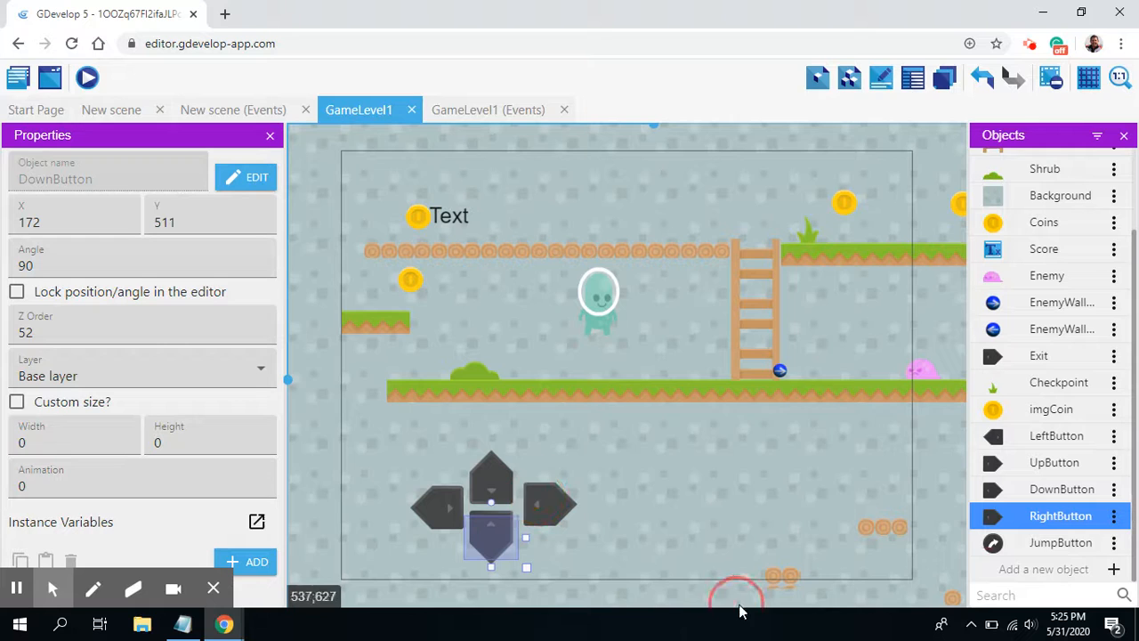
drag(993, 542, 769, 468)
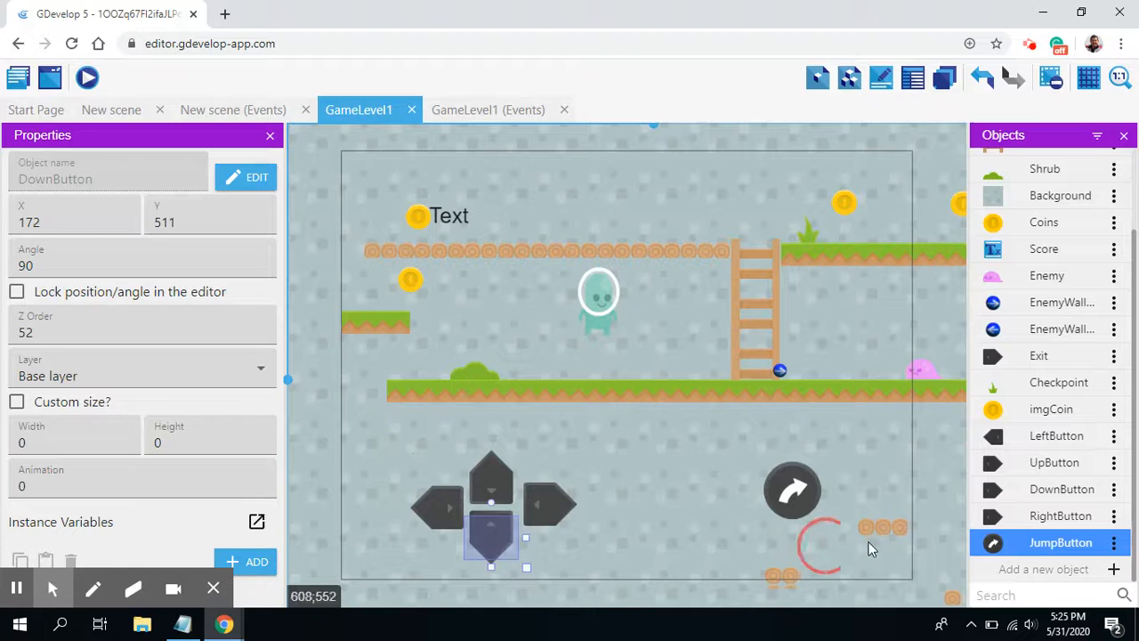
click(795, 494)
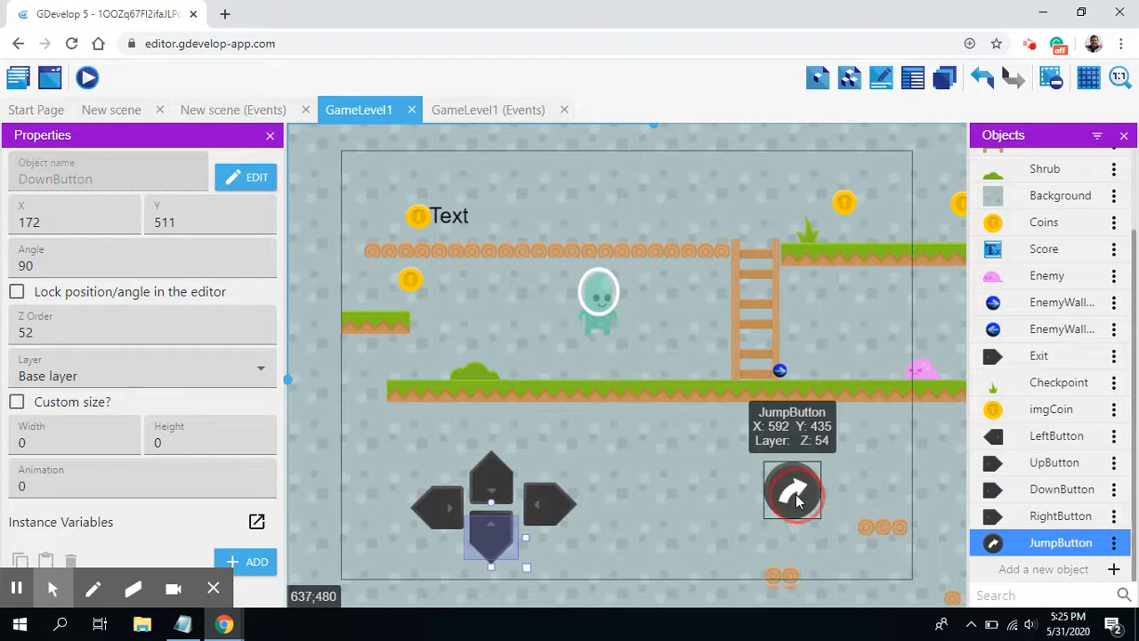
Step: Review the placed RightButton, LeftButton and UpButton instances, including UpButton's angle
click(538, 508)
click(437, 505)
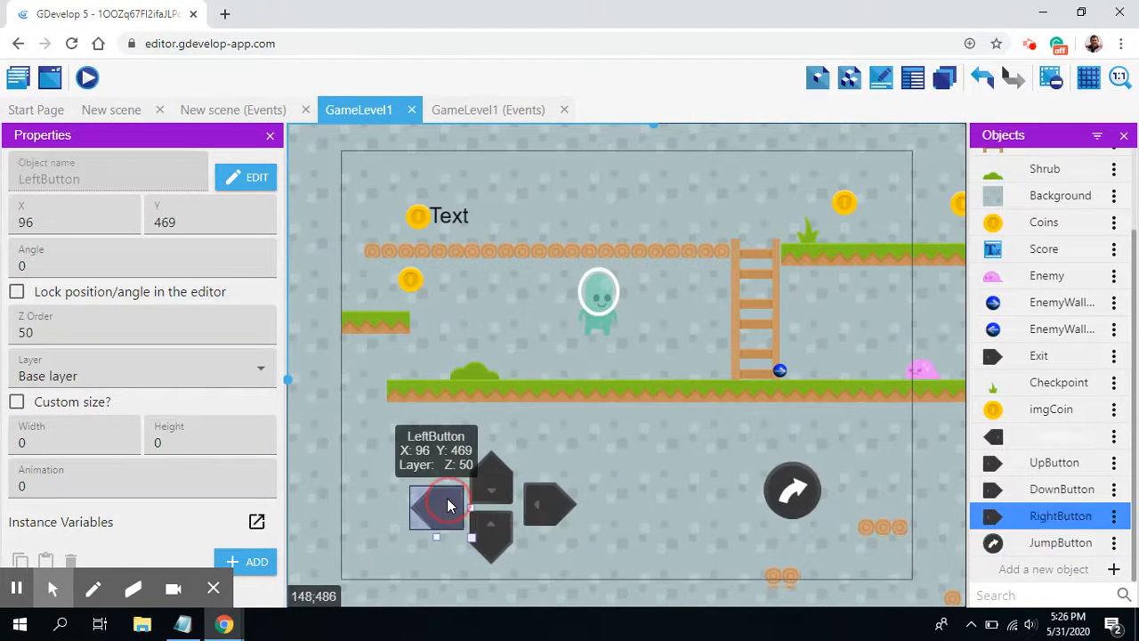
click(500, 486)
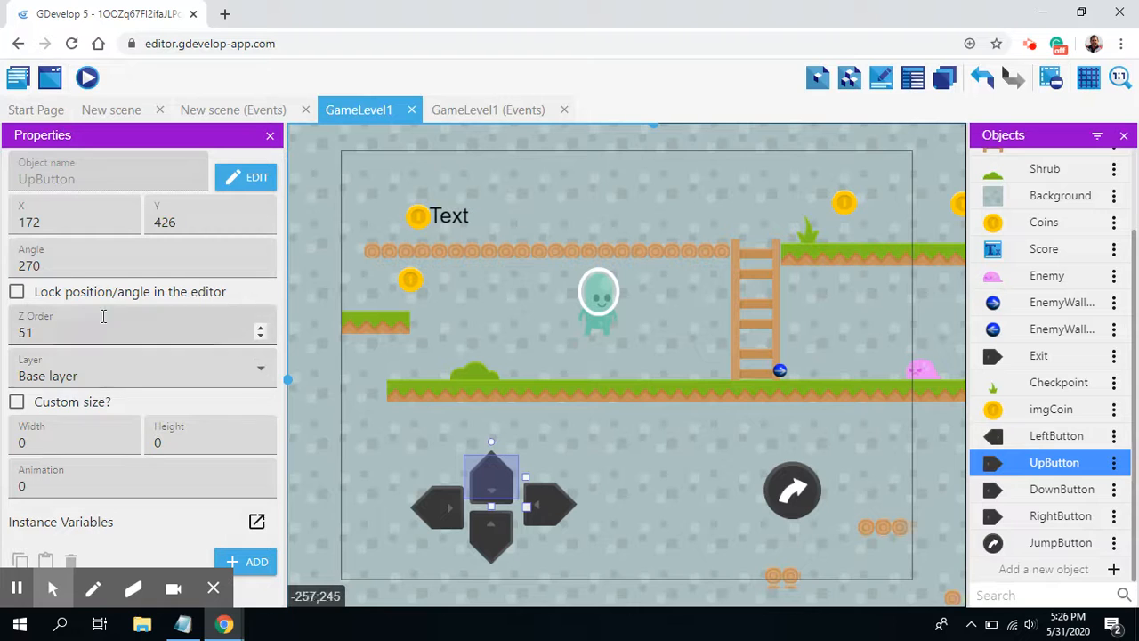
drag(49, 267, 11, 269)
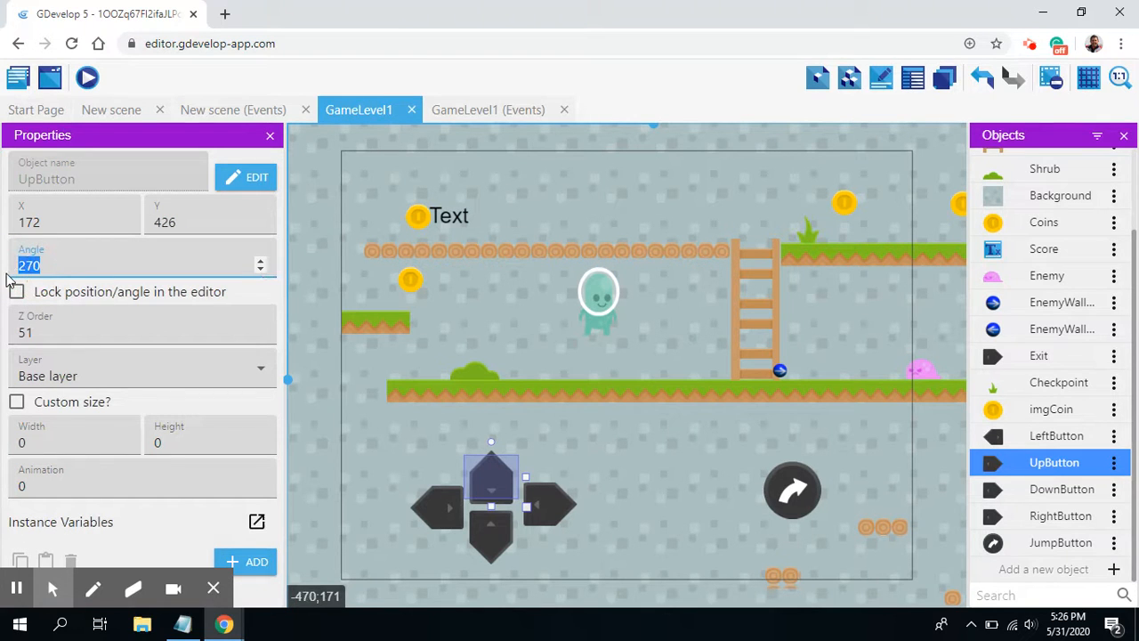
click(623, 494)
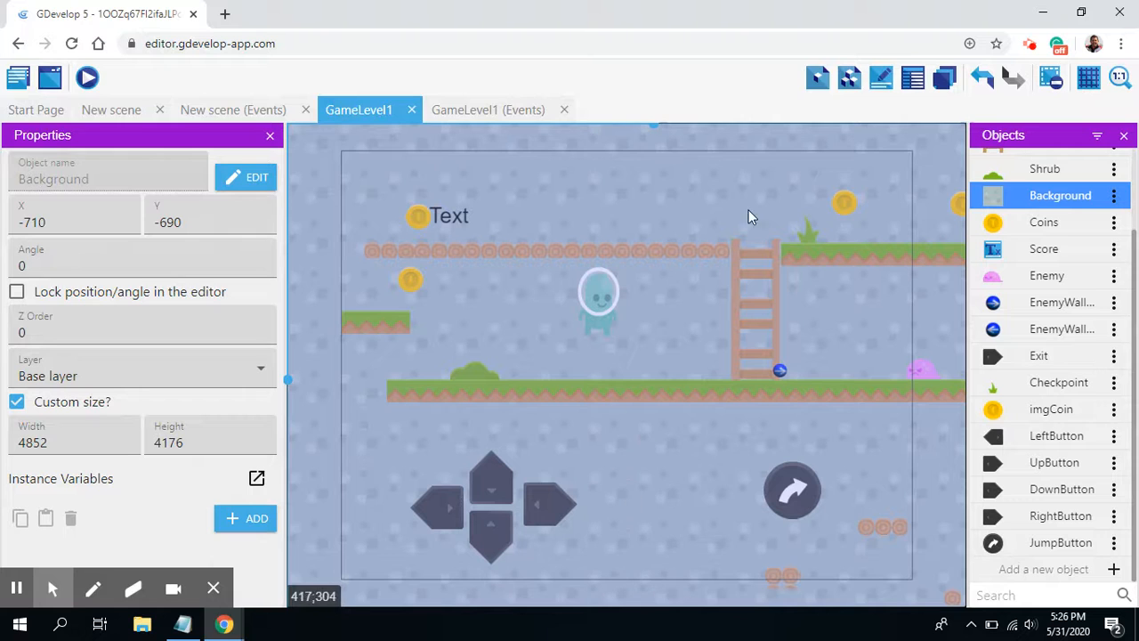
Step: Preview the game, walk the character both ways and up the ladder to check the on-screen buttons, and close the preview
click(88, 78)
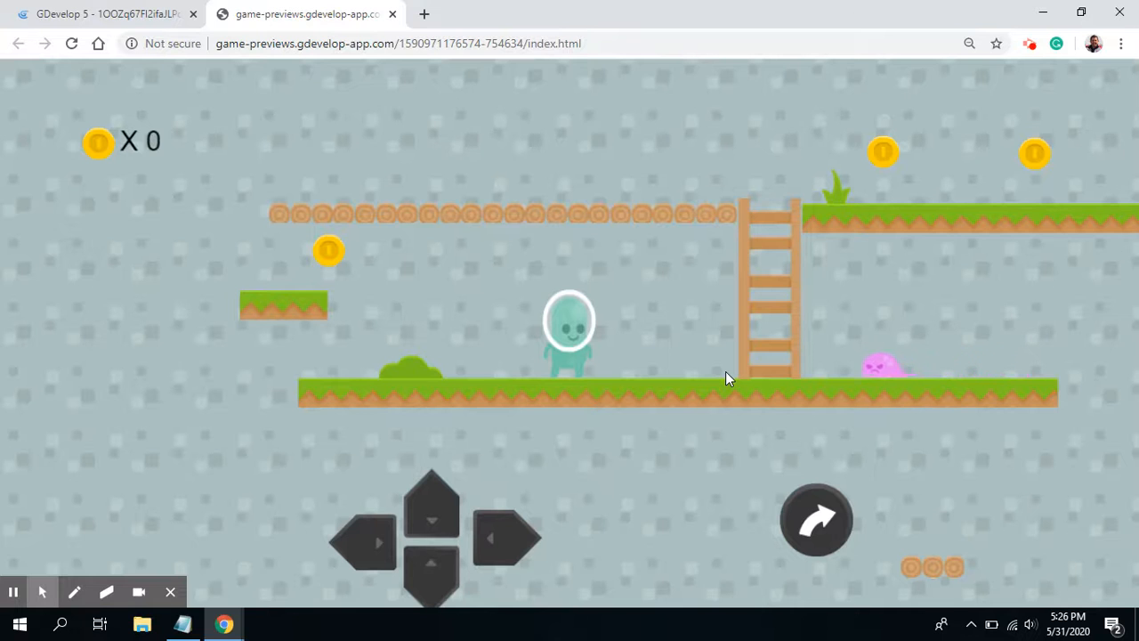
key(Right)
key(Right)
key(Left)
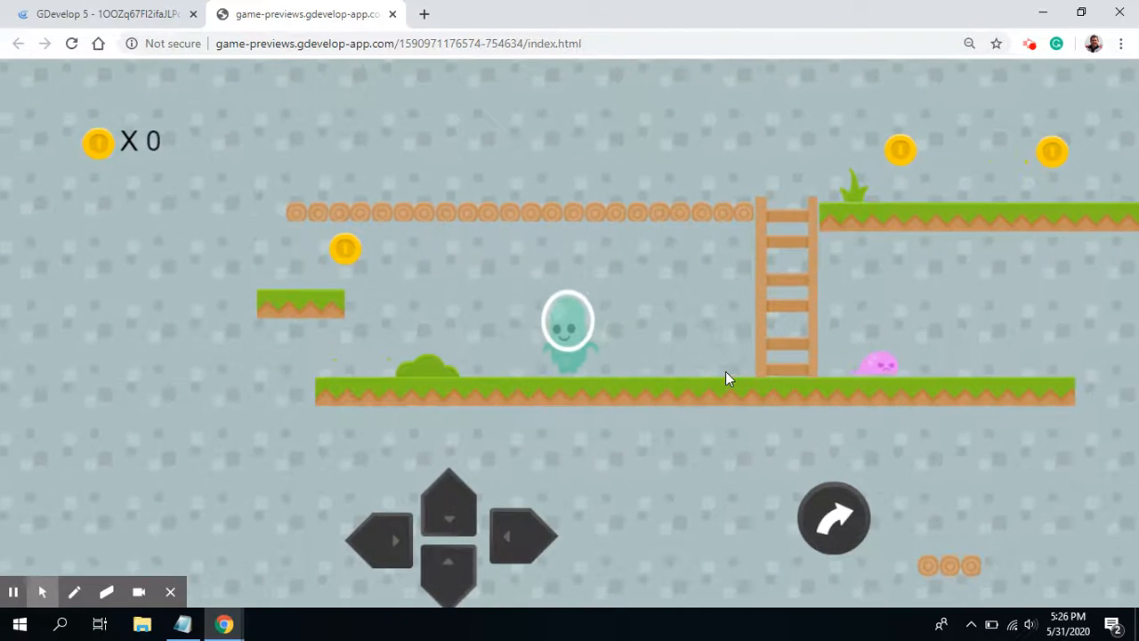
key(Right)
key(Up)
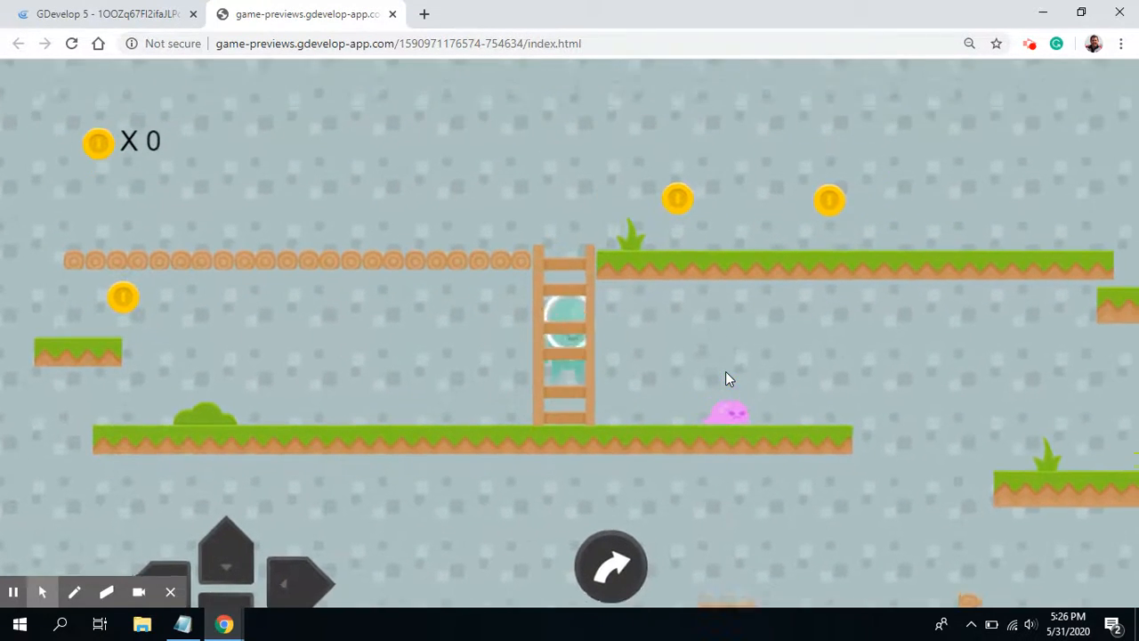
key(Right)
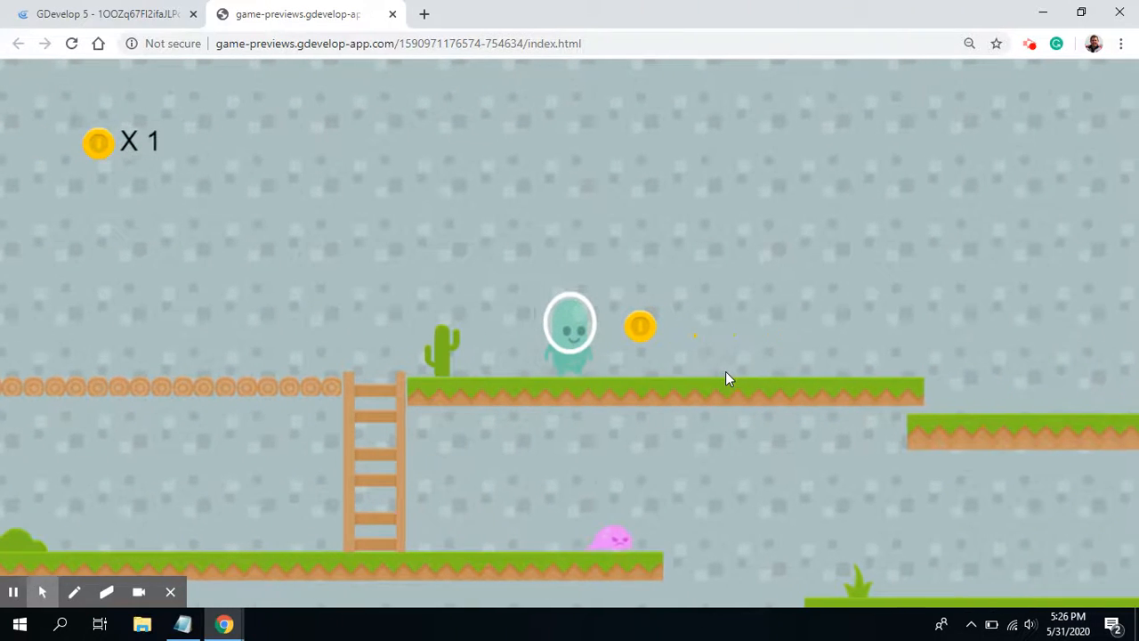
click(392, 13)
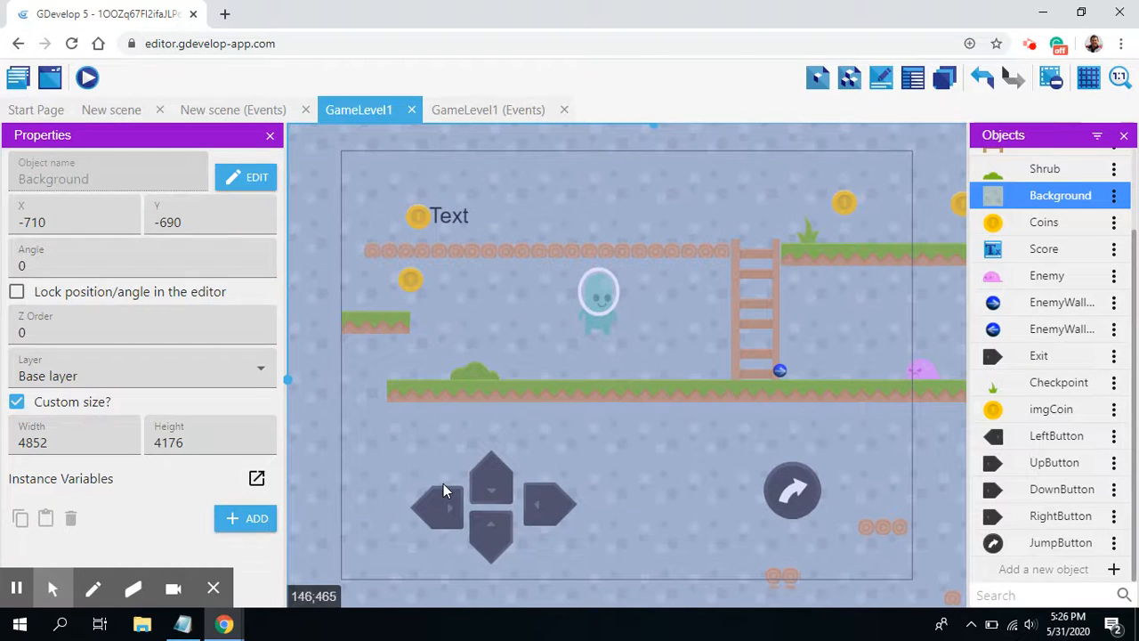
Step: Move the arrow cross: LeftButton to about X 30, Y 402, UpButton 104, 356, DownButton 103, 440 and RightButton 179, 396
mouse_move(384, 434)
mouse_down()
mouse_move(403, 541)
mouse_move(392, 450)
mouse_up()
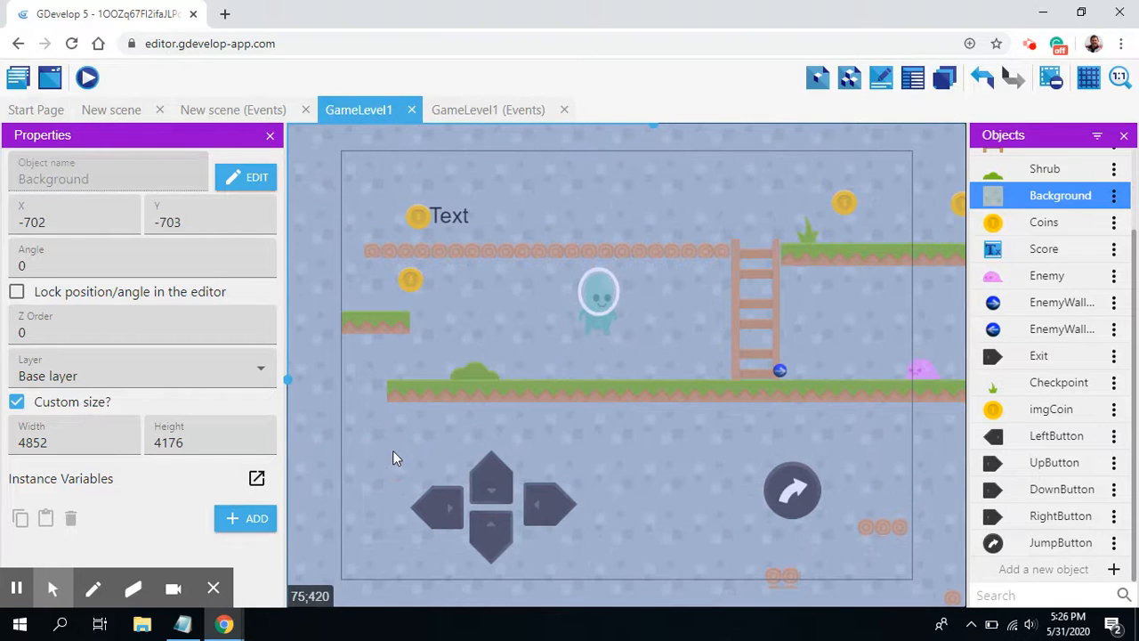
click(442, 514)
drag(441, 514, 388, 479)
drag(488, 496, 390, 405)
drag(387, 475, 391, 446)
drag(487, 532, 428, 476)
drag(536, 496, 481, 449)
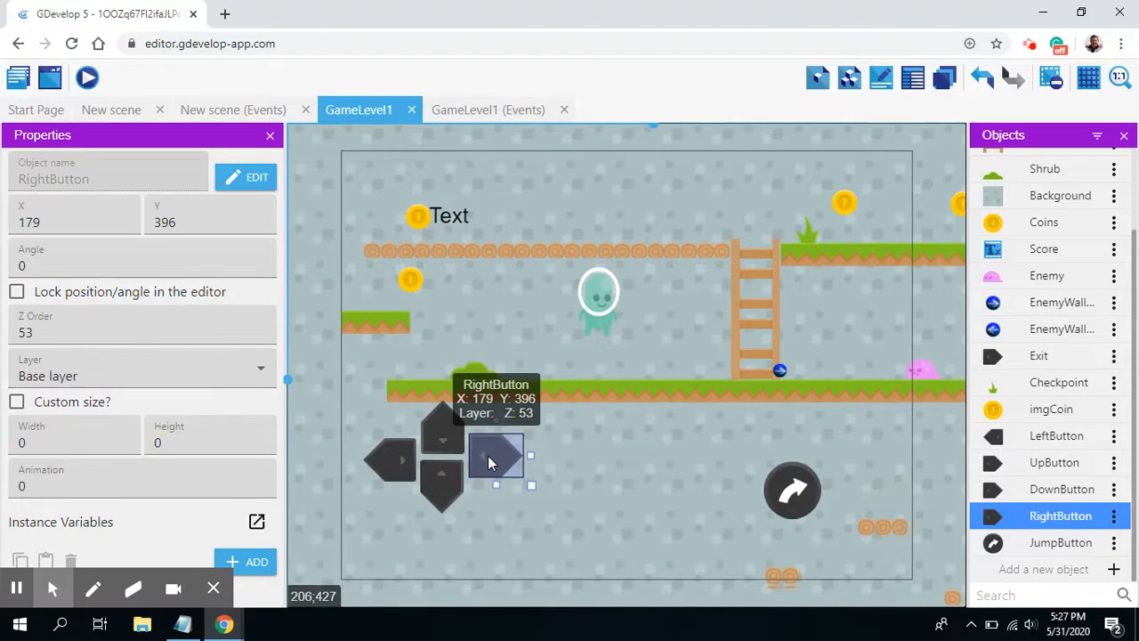
Step: Assign the RightButton and LeftButton instances to the Display layer
click(262, 372)
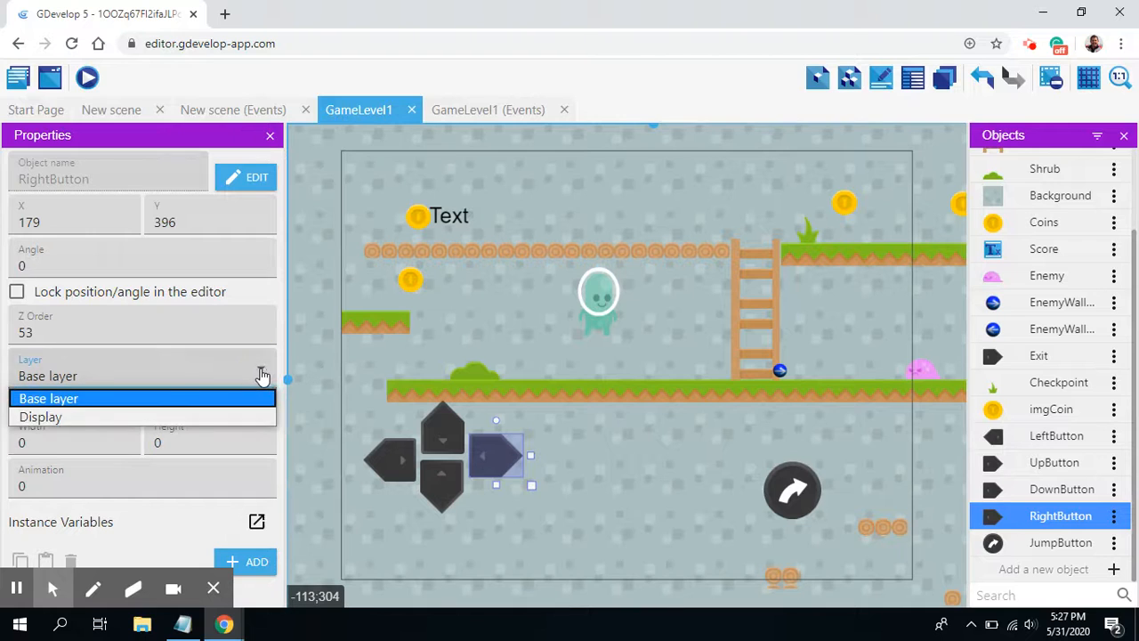
click(41, 416)
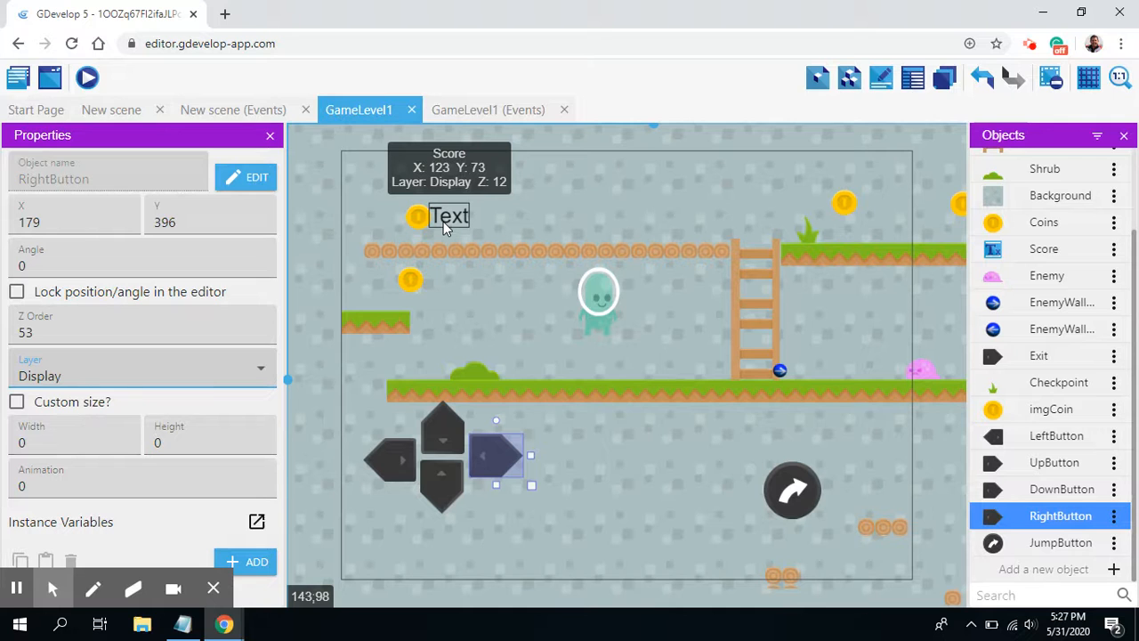
click(398, 457)
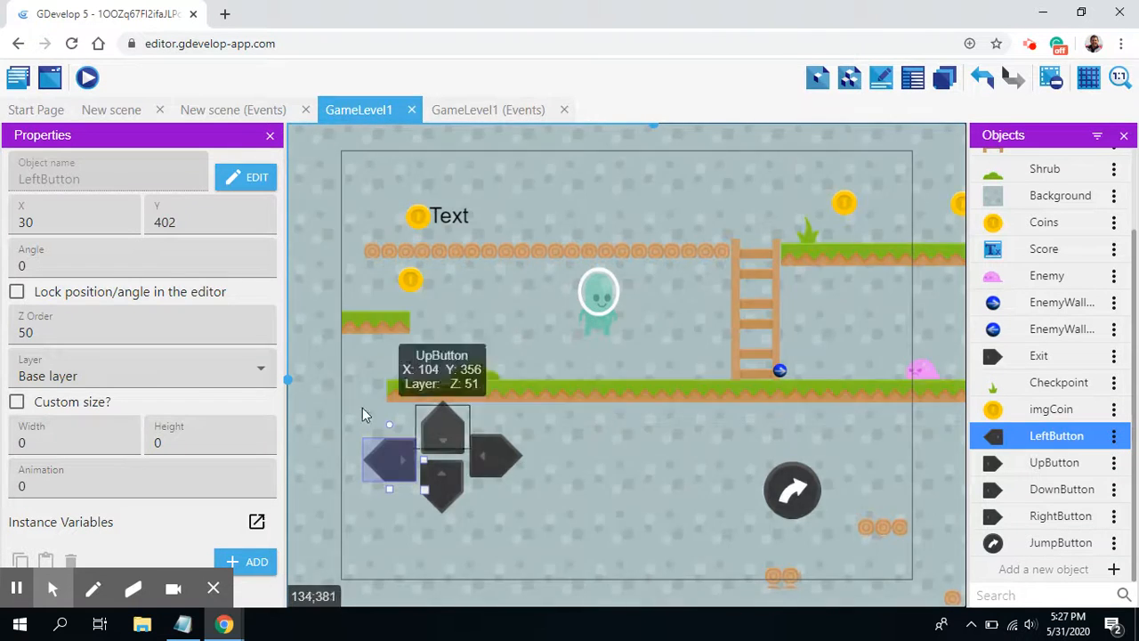
click(261, 372)
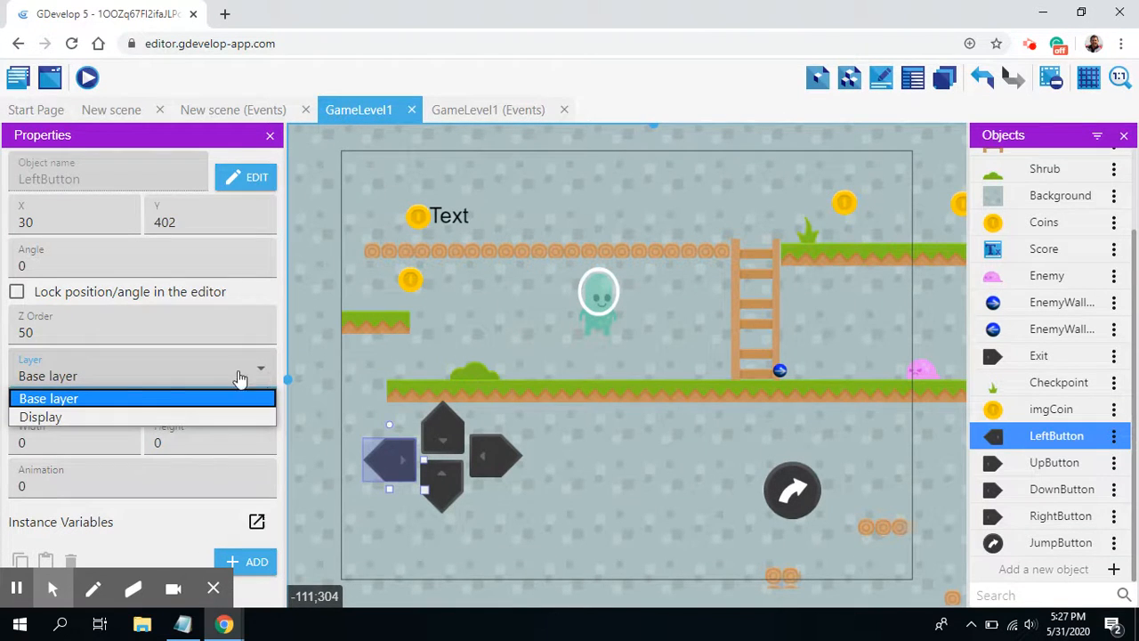
click(42, 418)
Step: Assign the DownButton and UpButton instances to the Display layer
click(441, 481)
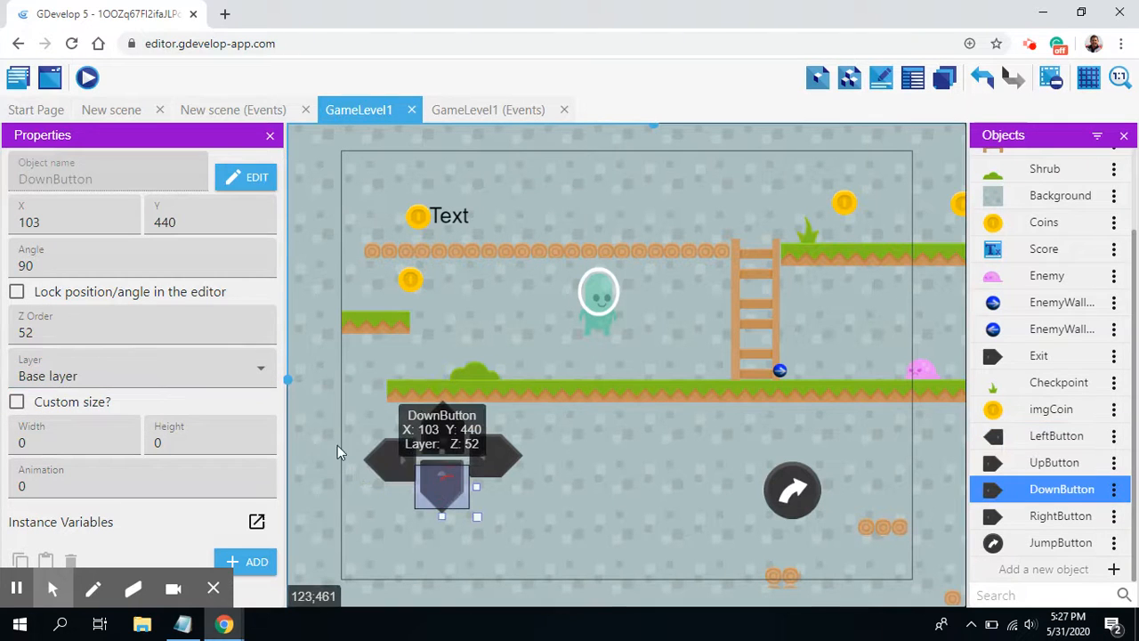
click(208, 374)
click(51, 415)
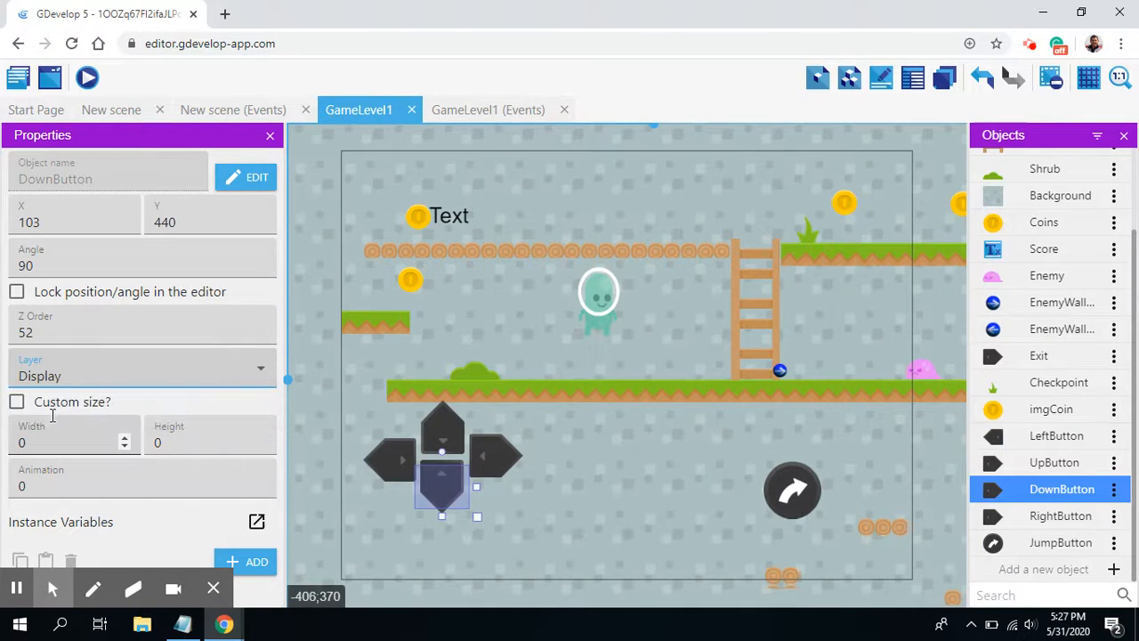
click(494, 454)
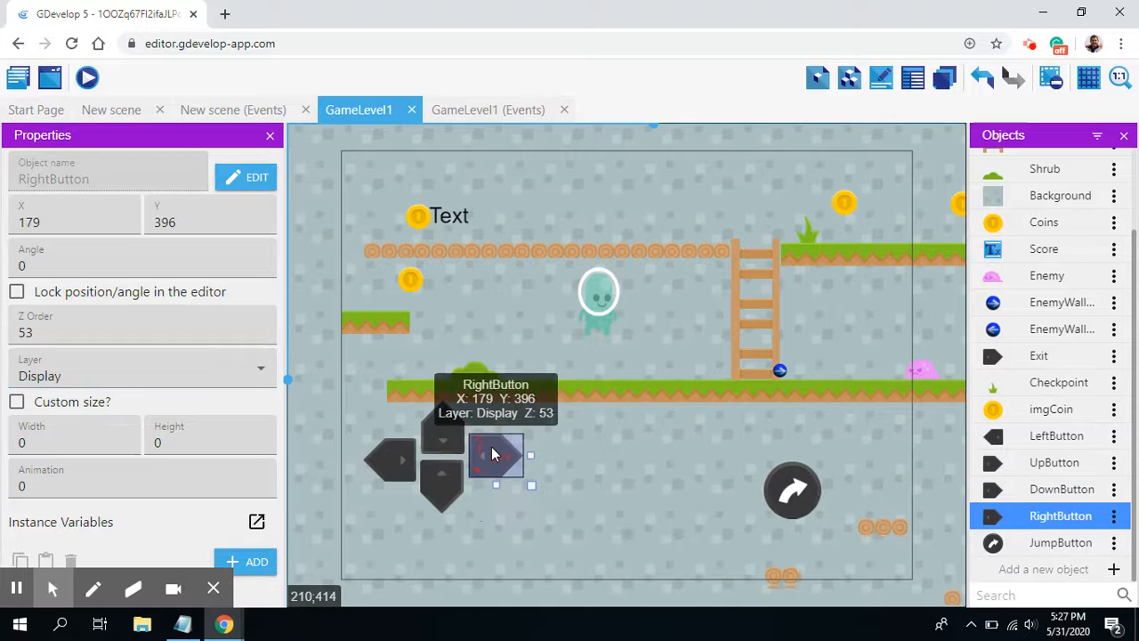
click(444, 431)
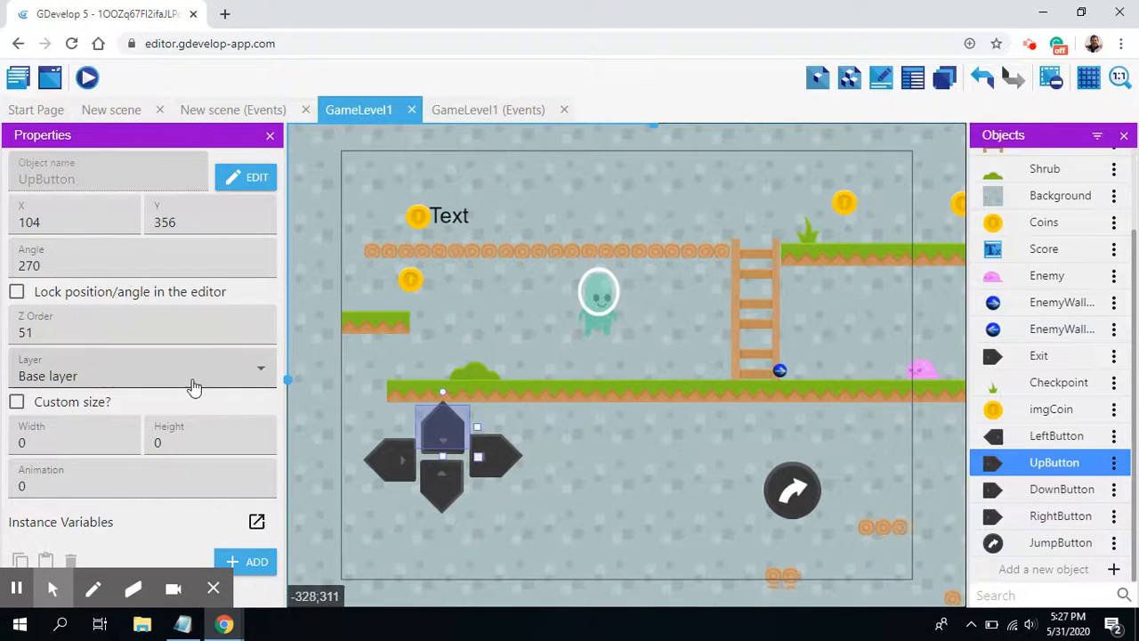
click(259, 376)
click(103, 413)
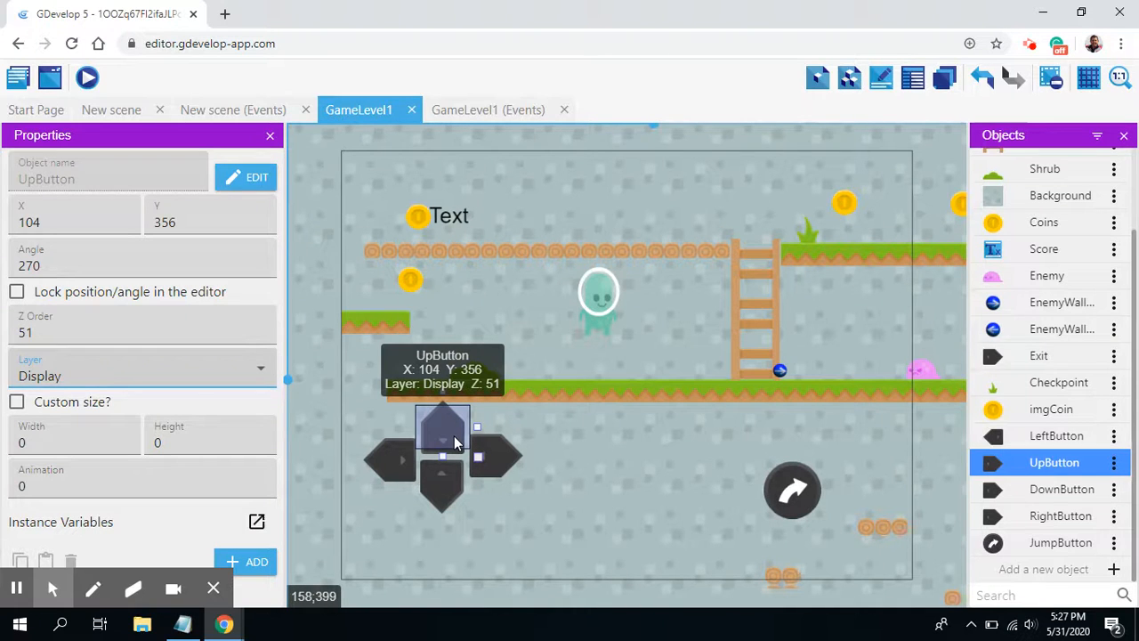
Step: Check the layer assignment of LeftButton, DownButton and RightButton
click(385, 457)
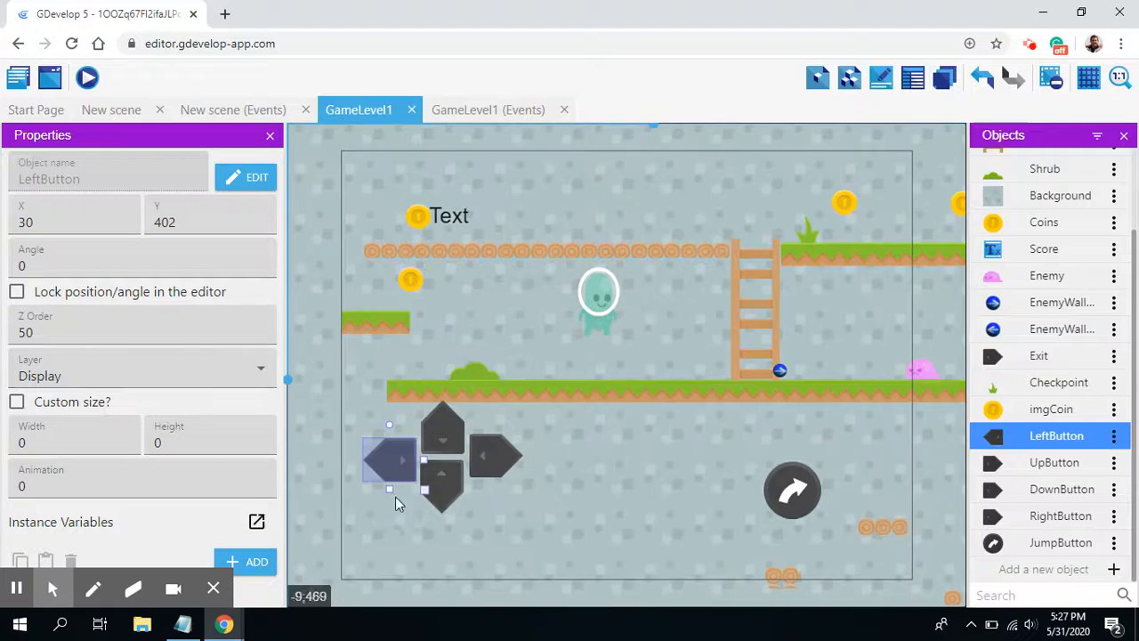
click(455, 487)
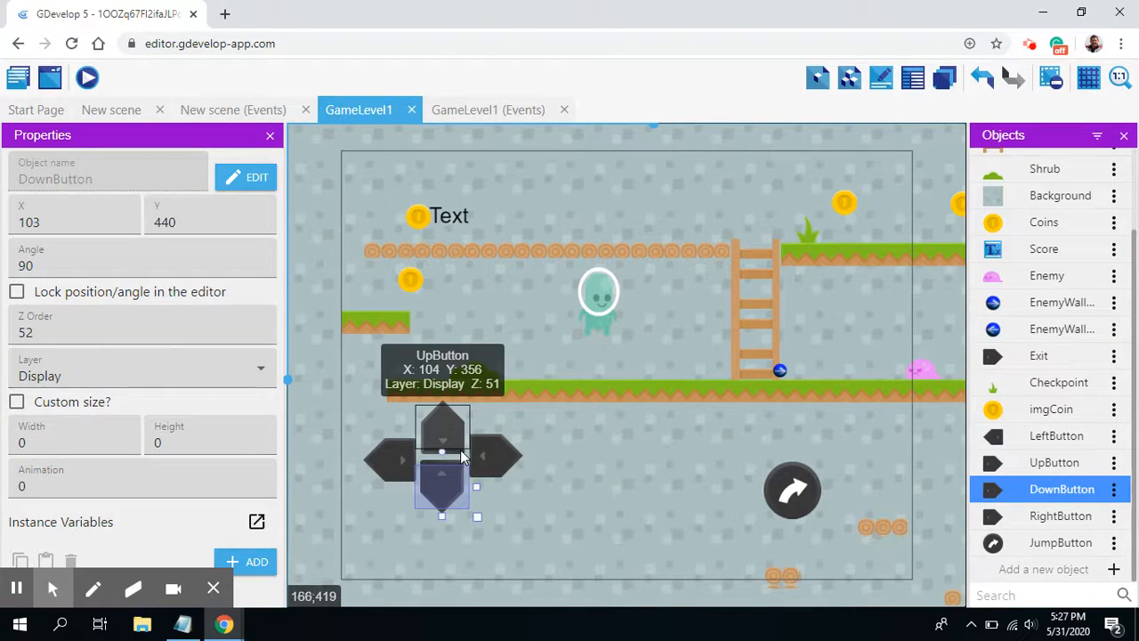
click(498, 457)
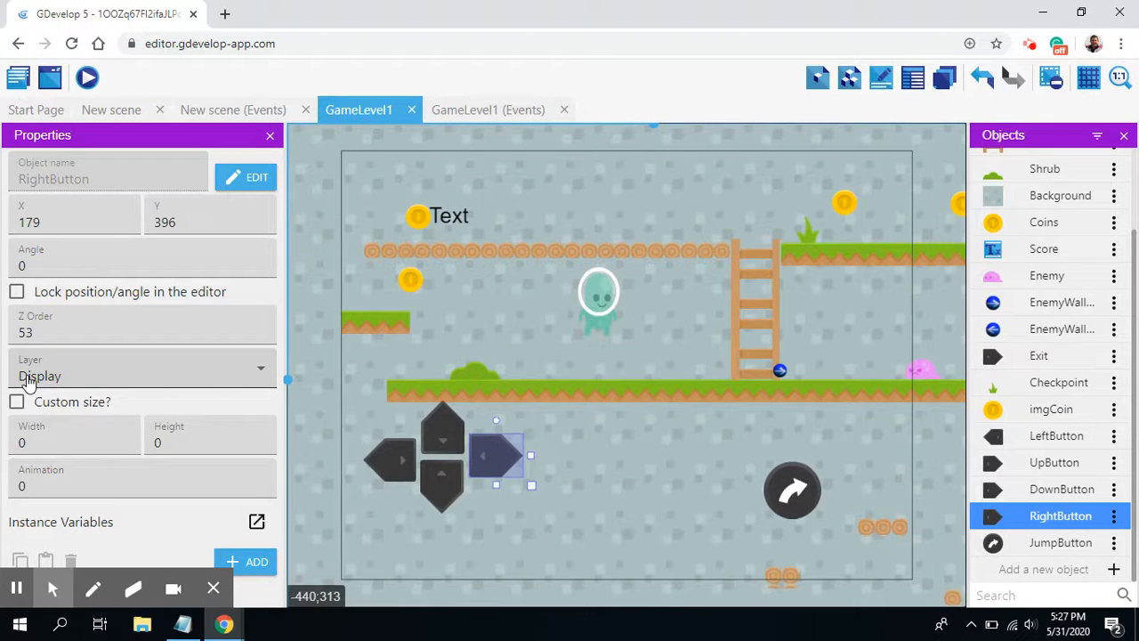
Step: Move JumpButton up to about X 588, Y 391 and assign it to the Display layer
click(782, 487)
drag(805, 483, 800, 454)
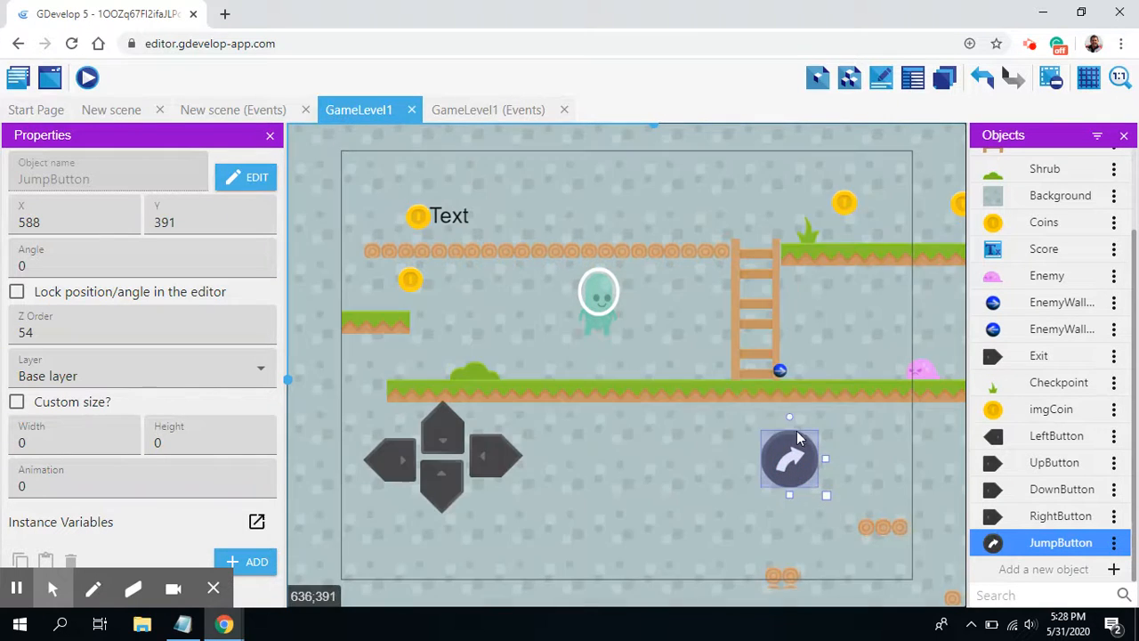
click(205, 378)
click(77, 415)
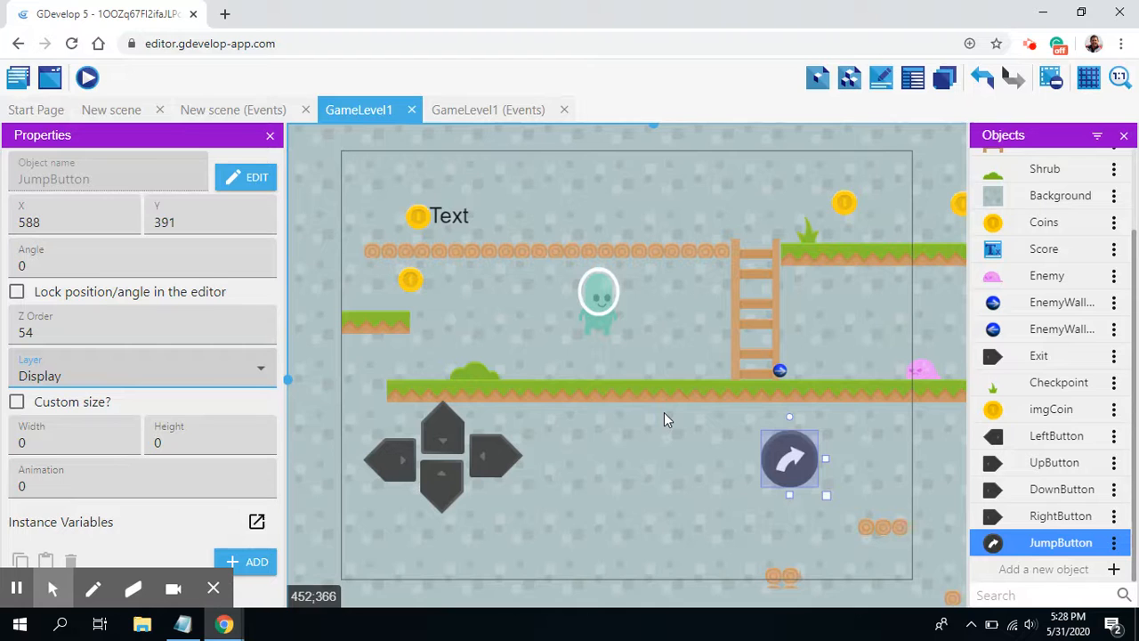
Step: In the GameLevel1 events, add an empty comment and an event group named Buttons
click(483, 114)
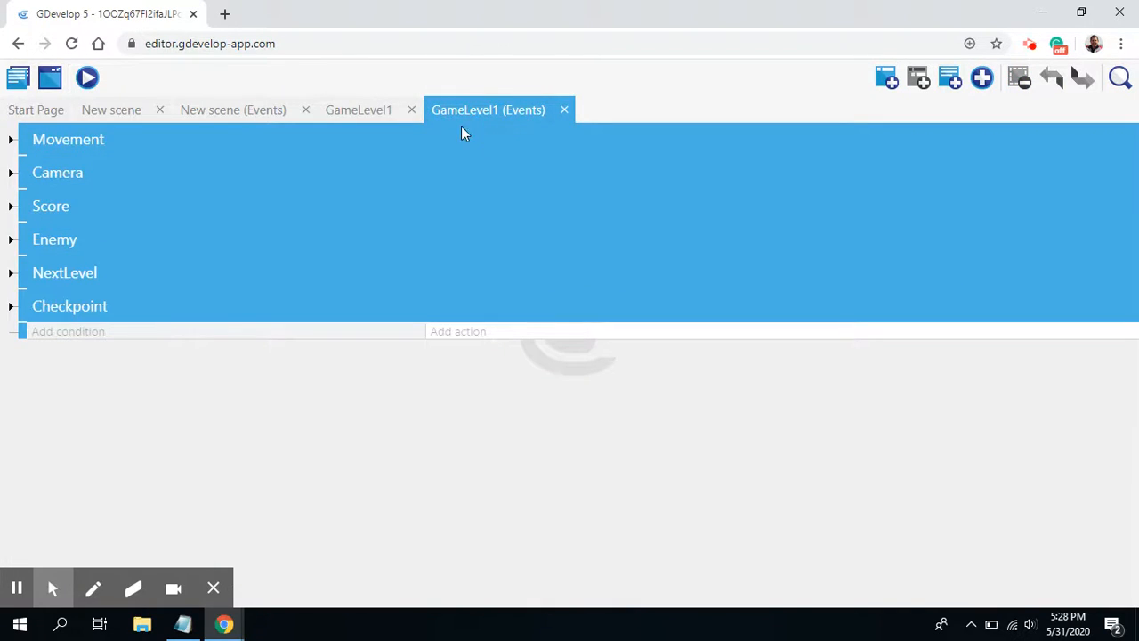
click(950, 81)
click(982, 78)
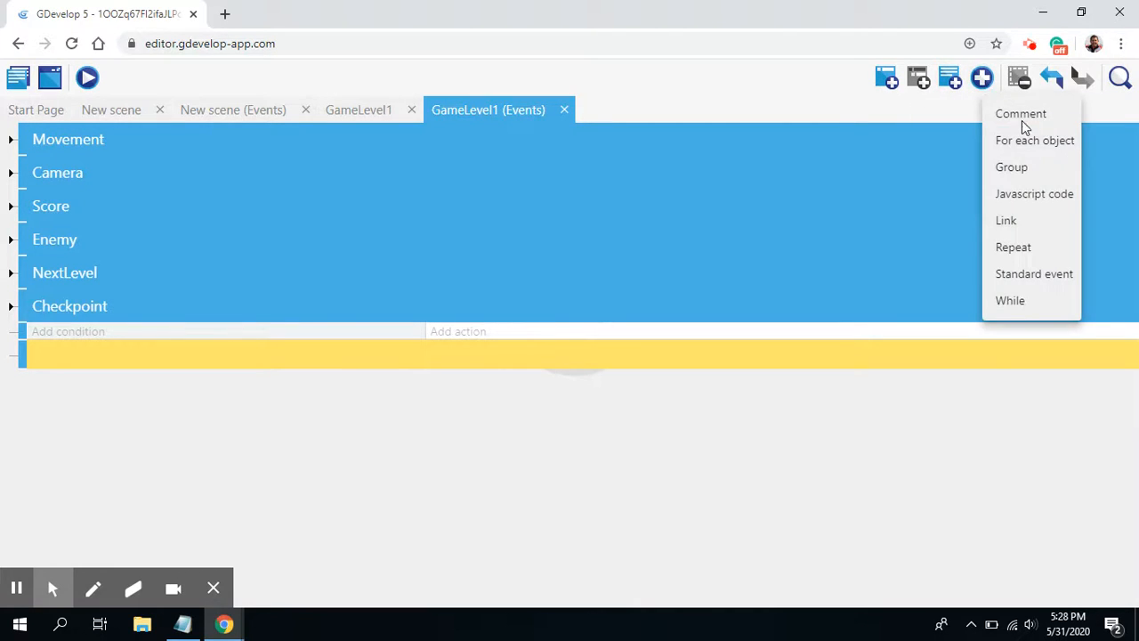
click(1008, 167)
click(142, 386)
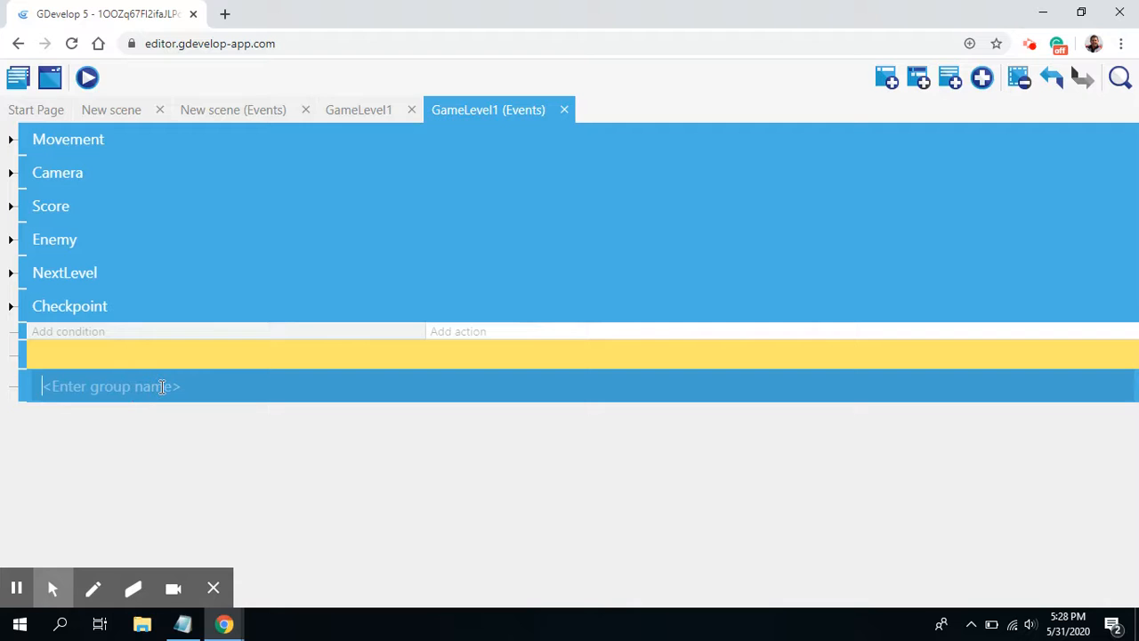
text(Buttons)
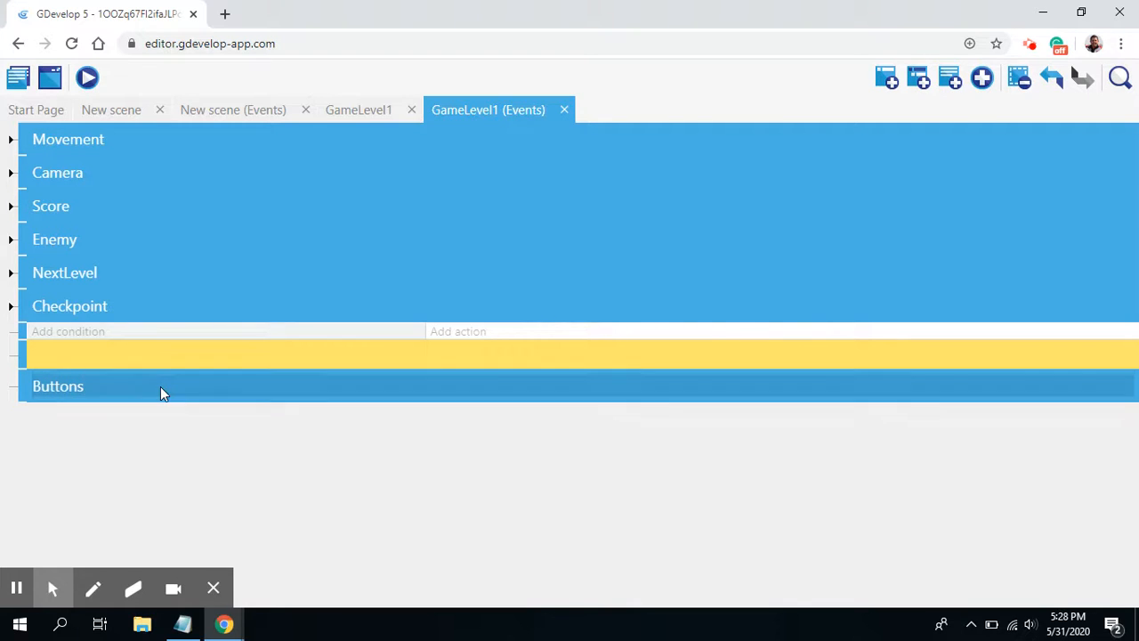
key(Return)
Step: Move the empty event into the Buttons group and add the condition that the cursor/touch is on LeftButton
drag(19, 331, 39, 391)
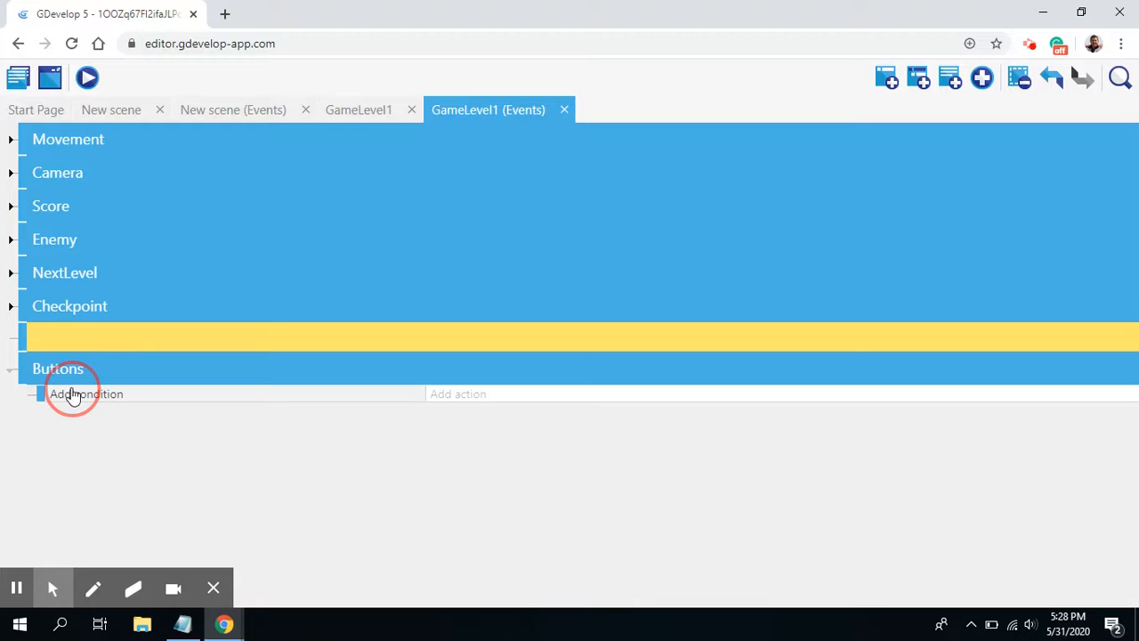
click(84, 395)
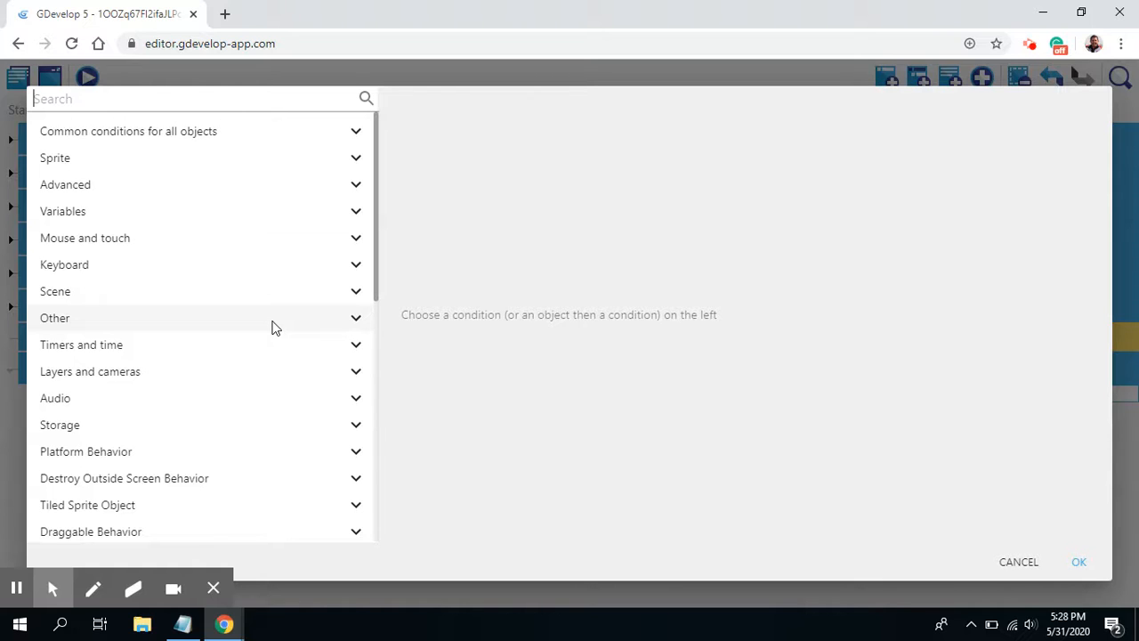
text(c)
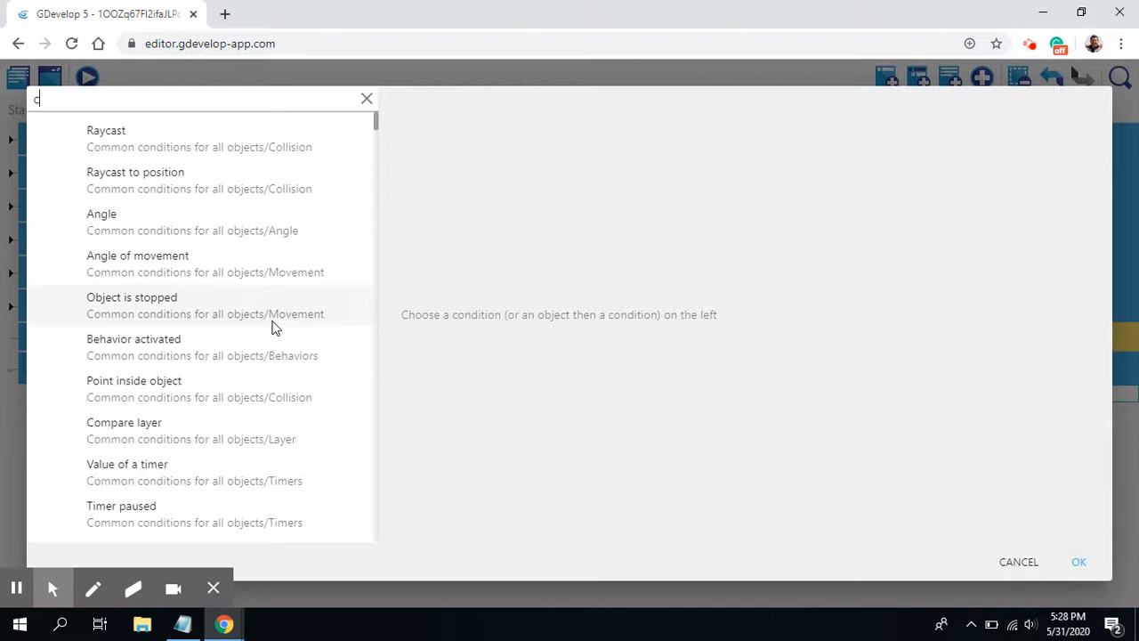
text(urs)
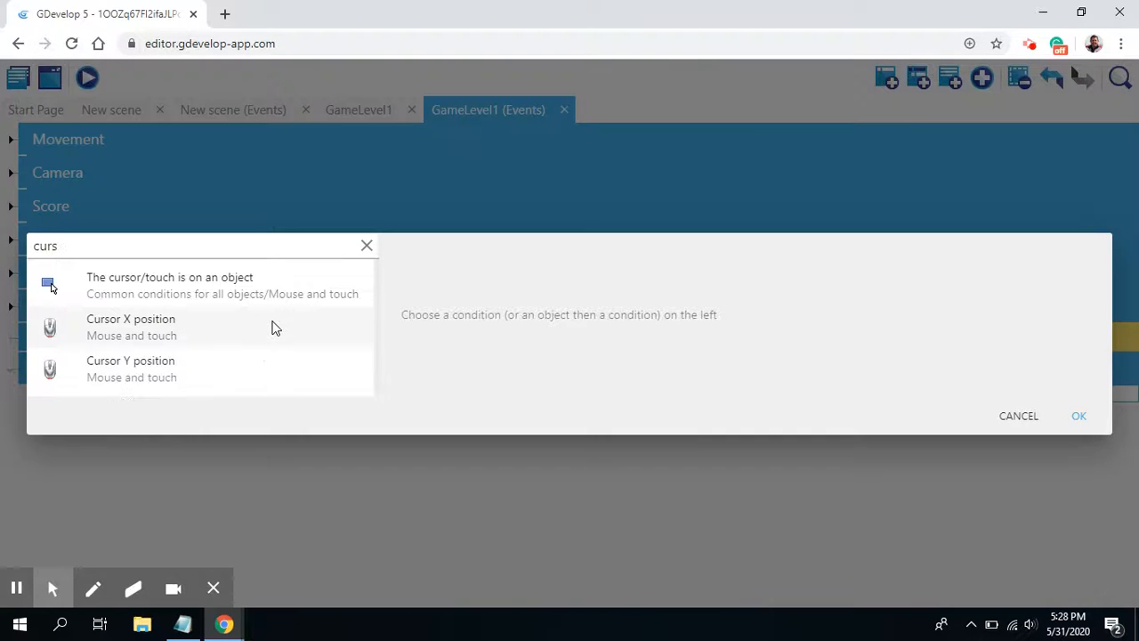
click(227, 287)
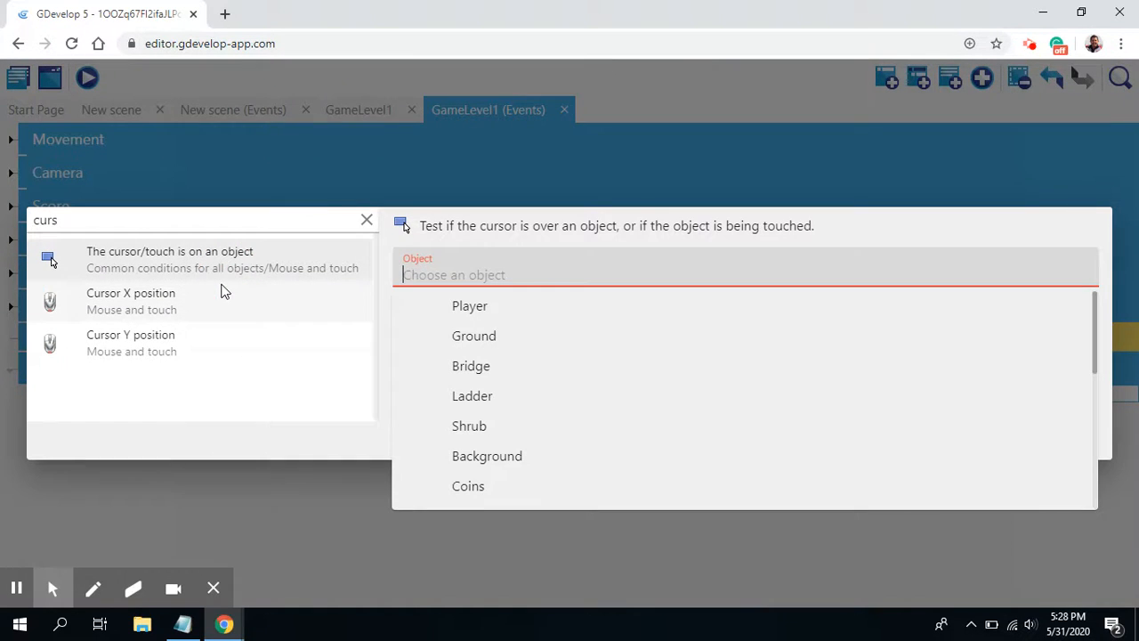
scroll(502, 331, down, 4)
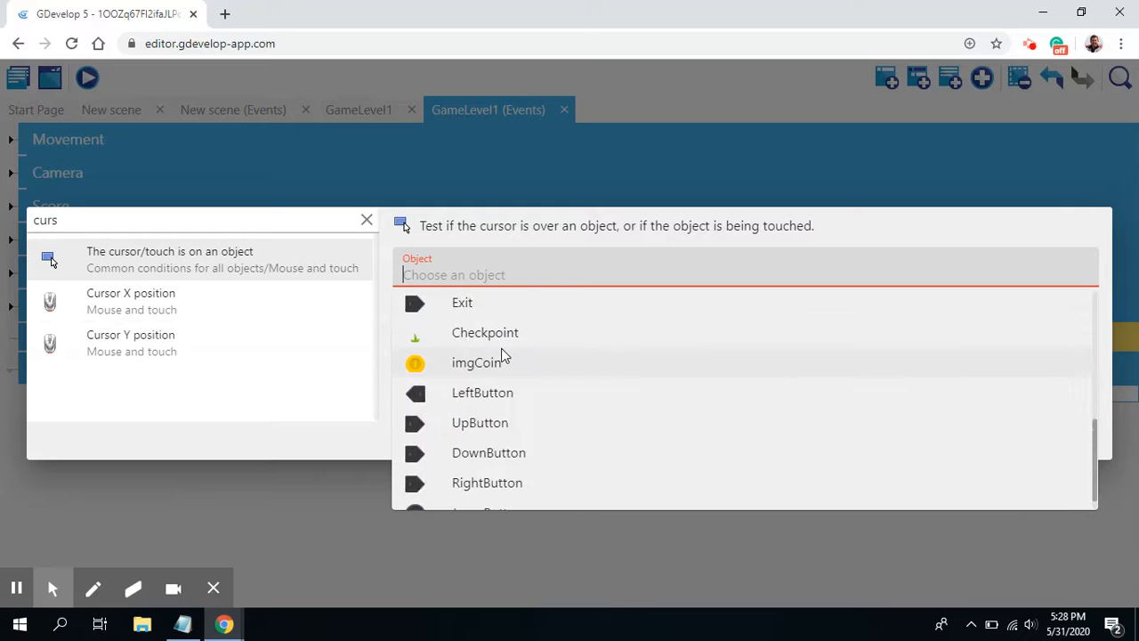
click(479, 395)
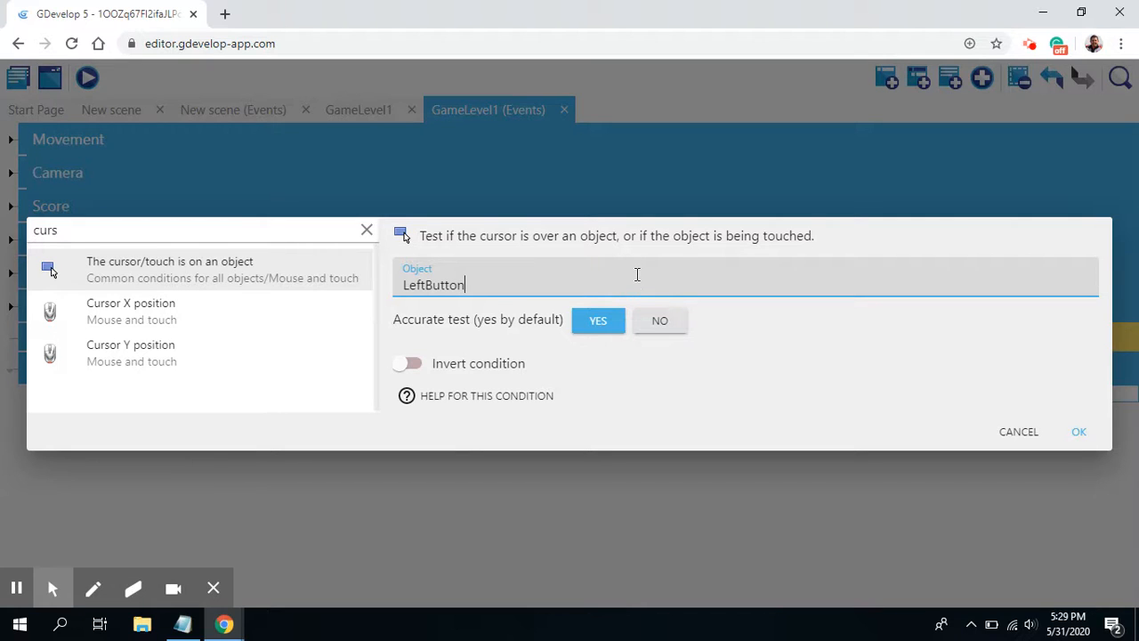
click(1079, 432)
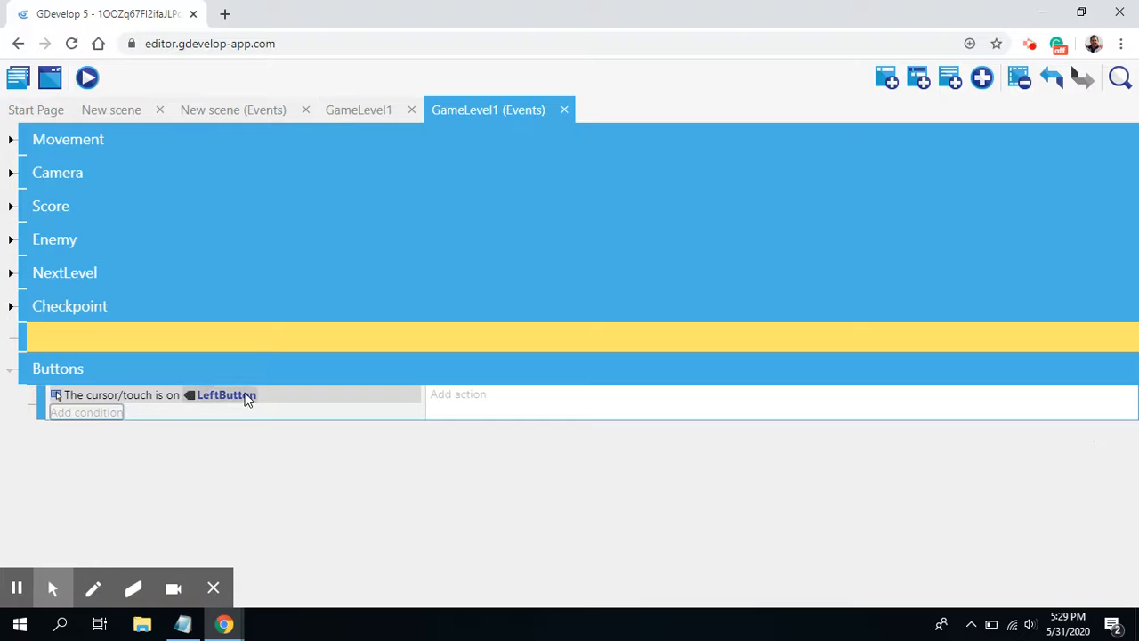
Step: Add a platformer Simulate left key press action for Player to the LeftButton event
click(464, 396)
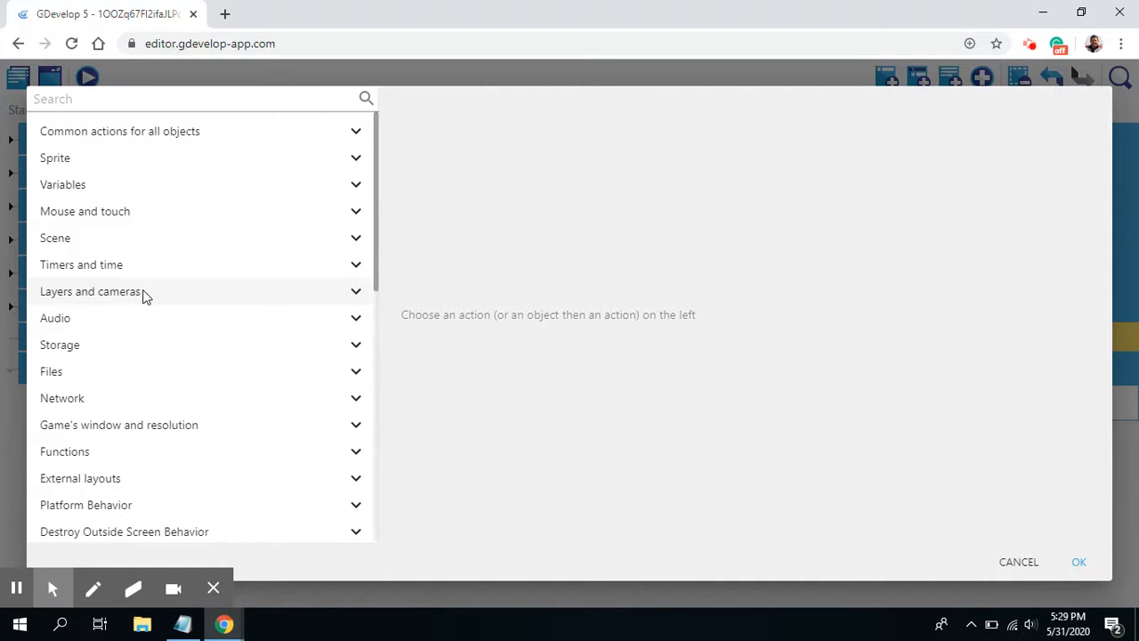
text(s)
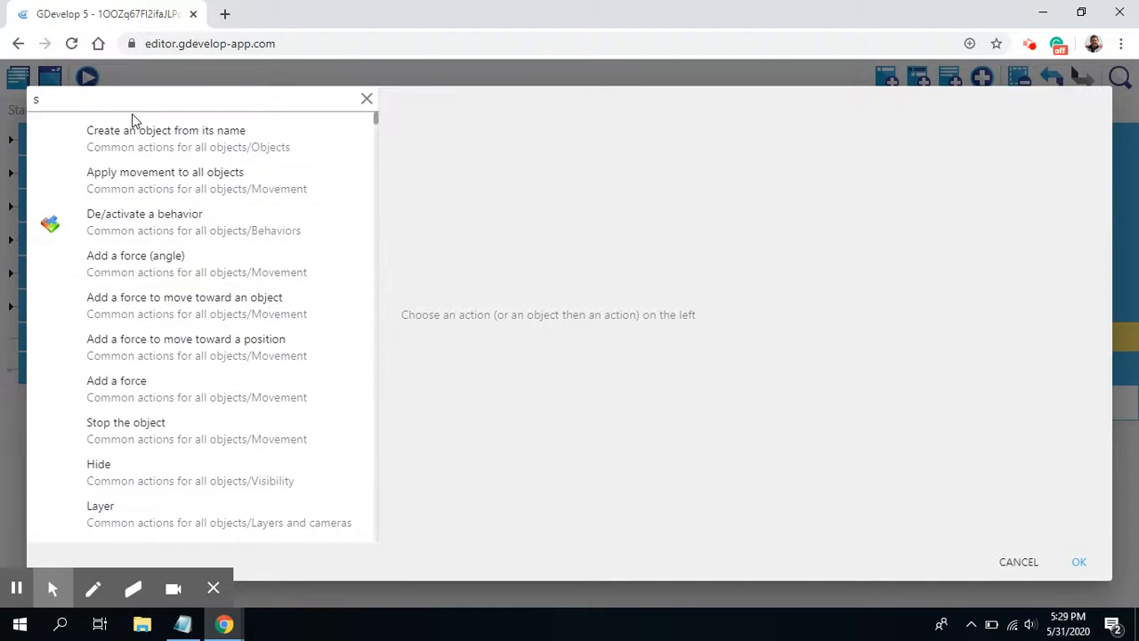
text(imu)
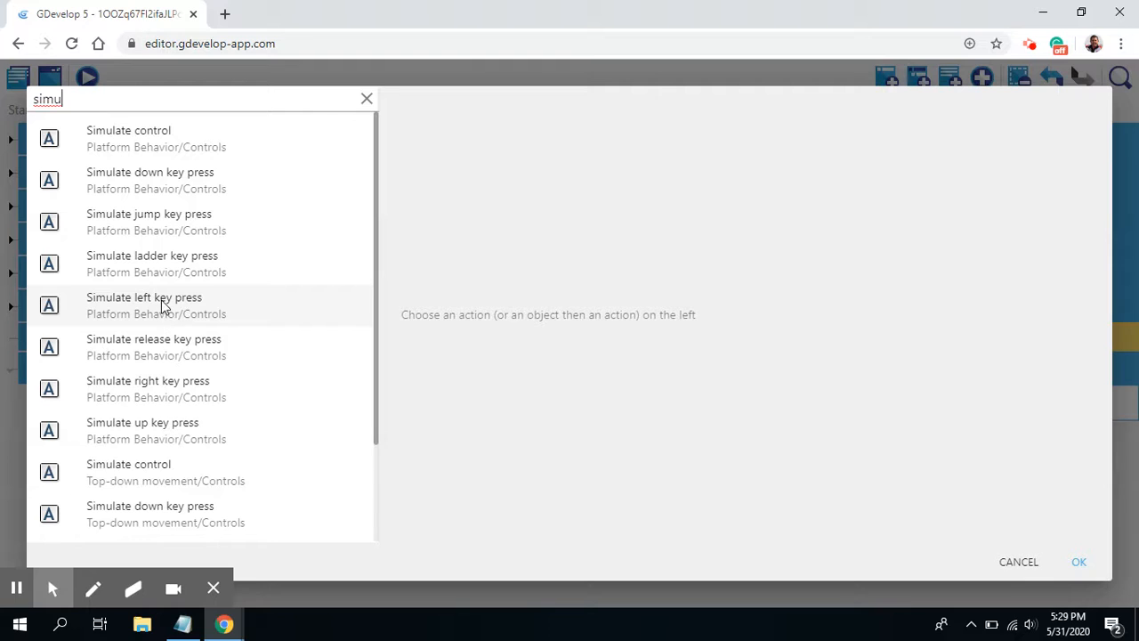
click(163, 307)
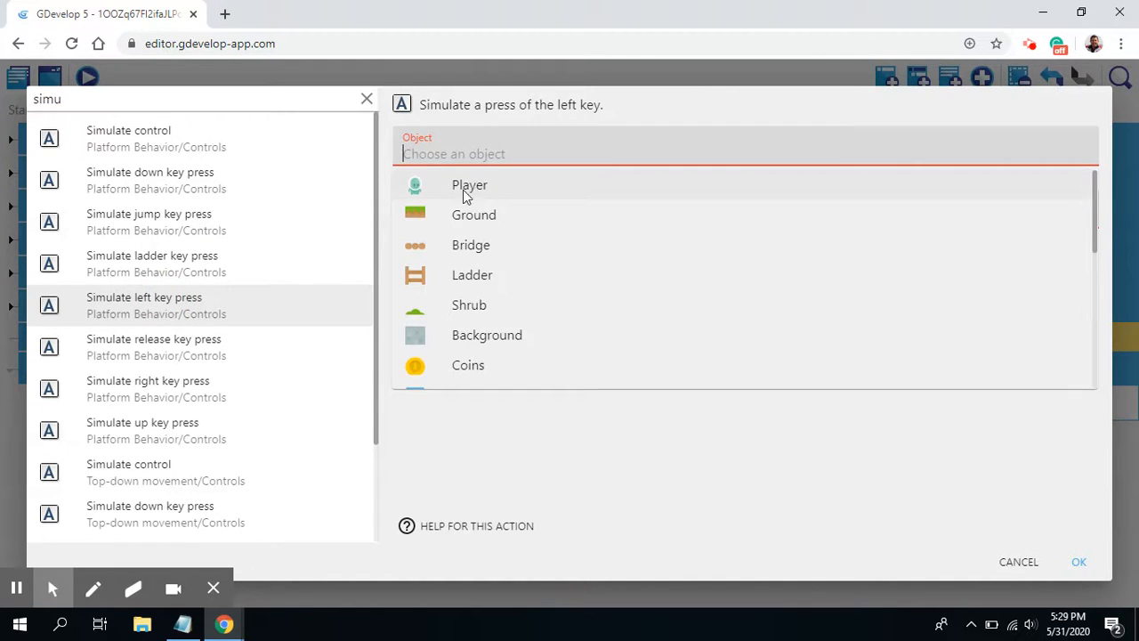
click(470, 185)
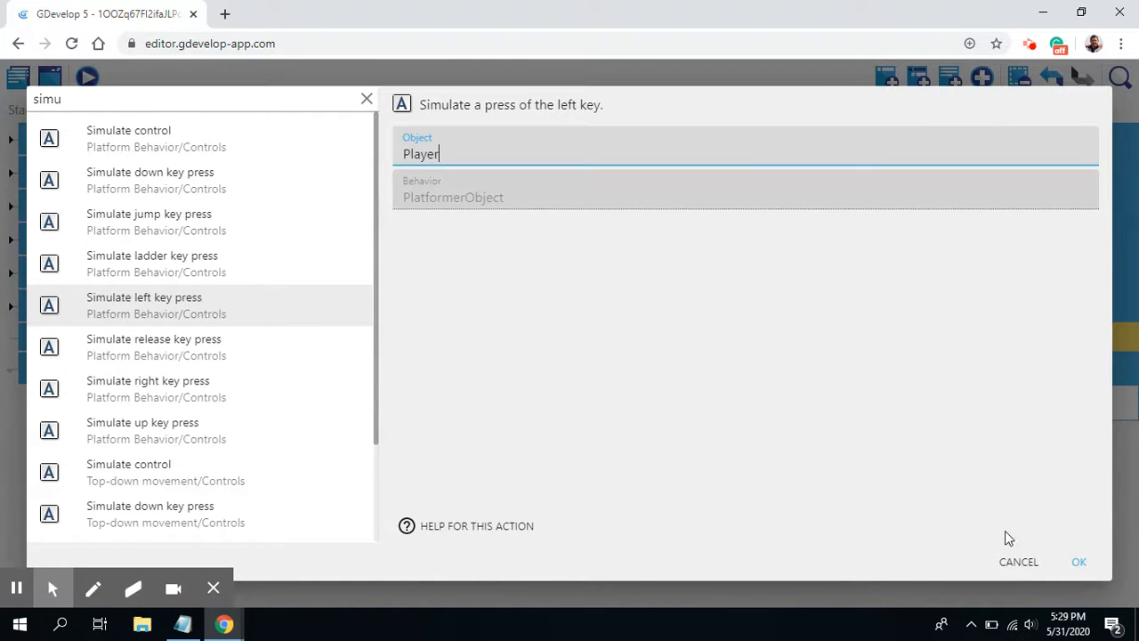
click(1079, 562)
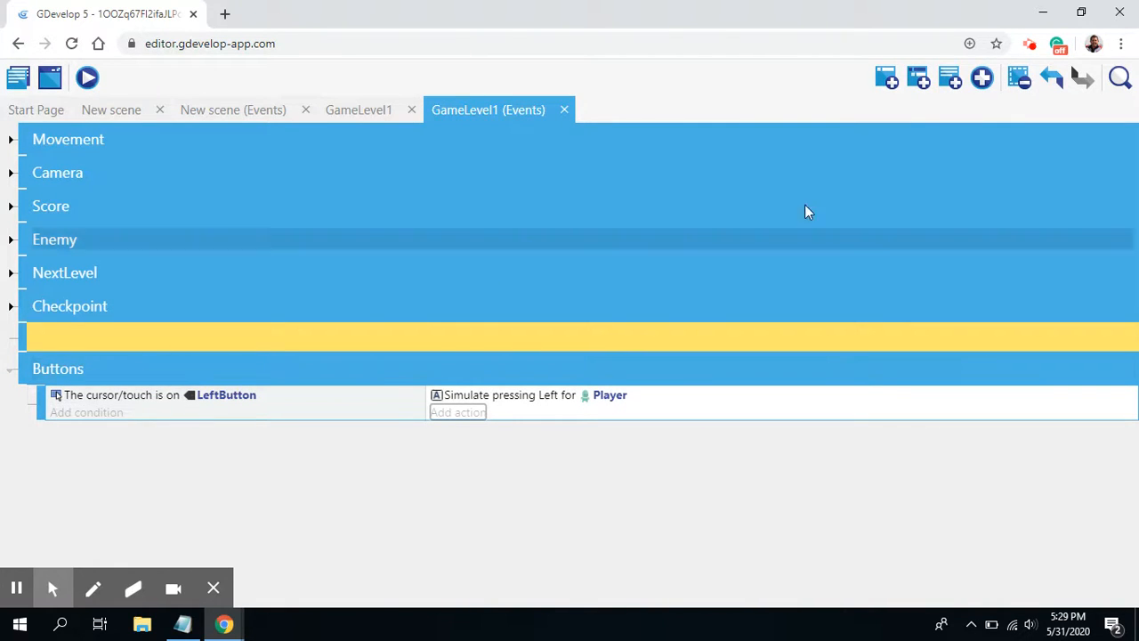
Step: Add a new event in the Buttons group with the condition that the cursor/touch is on RightButton
click(888, 81)
click(81, 434)
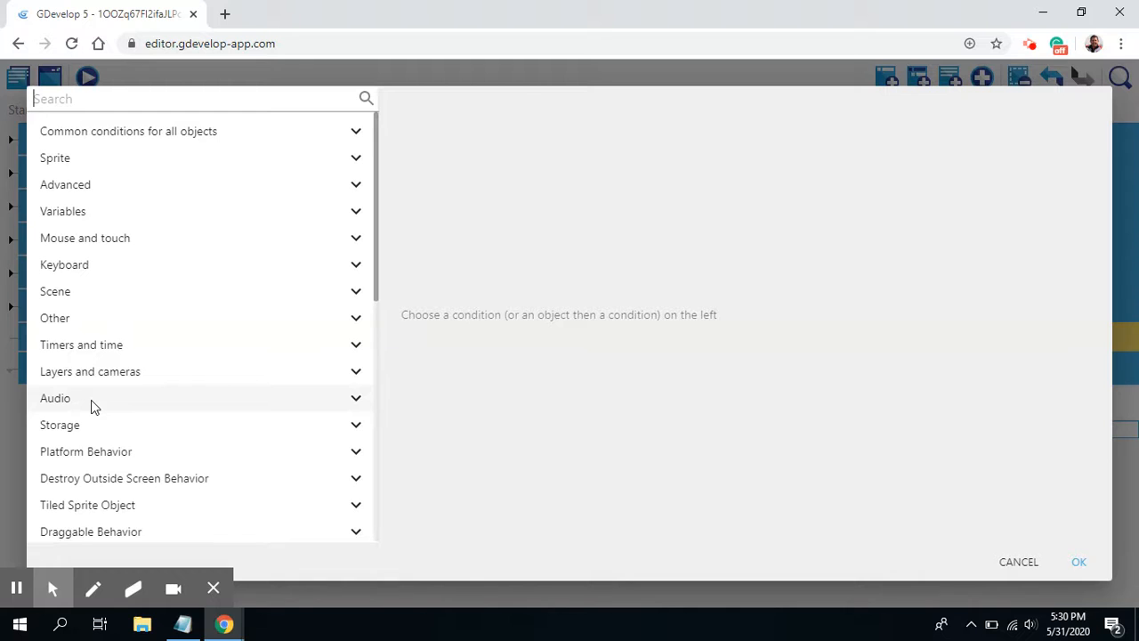
text(curso)
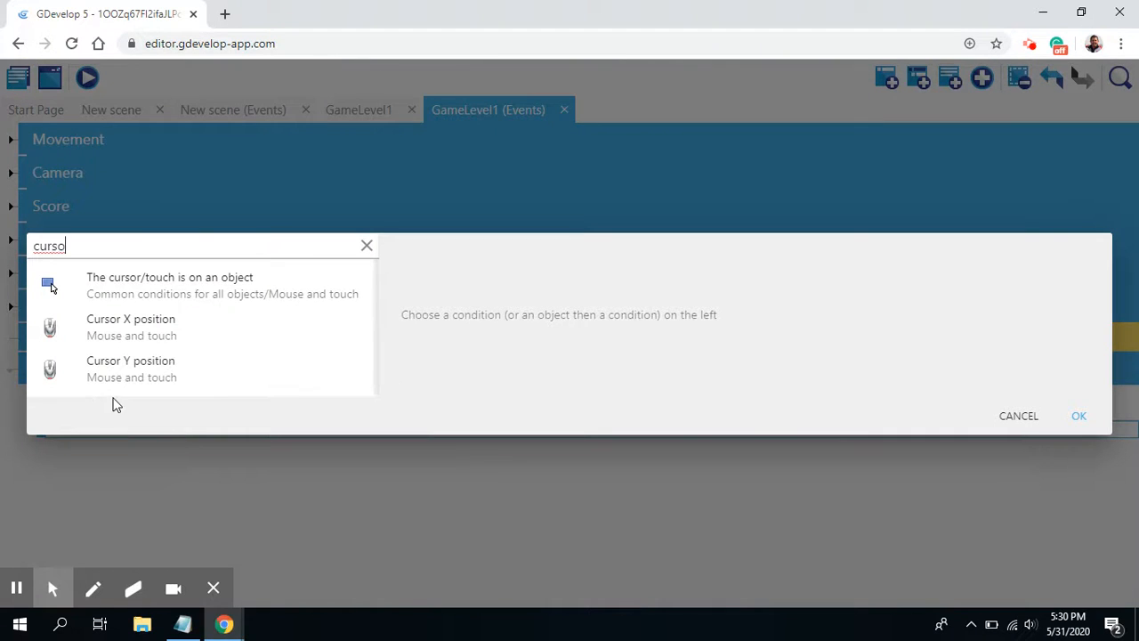
click(182, 279)
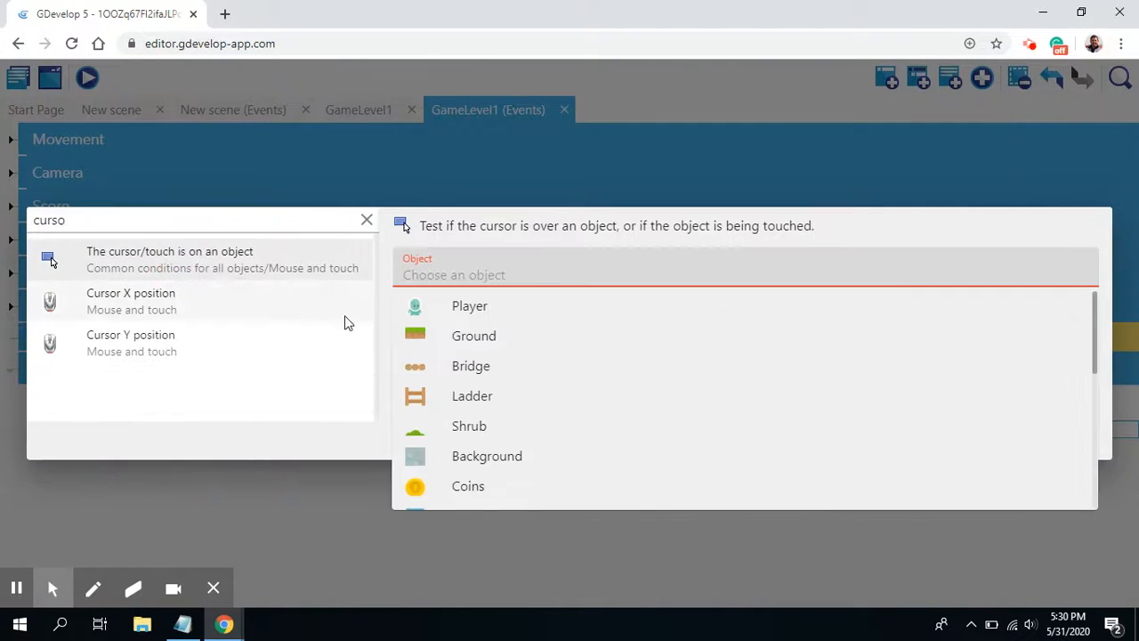
scroll(501, 404, down, 5)
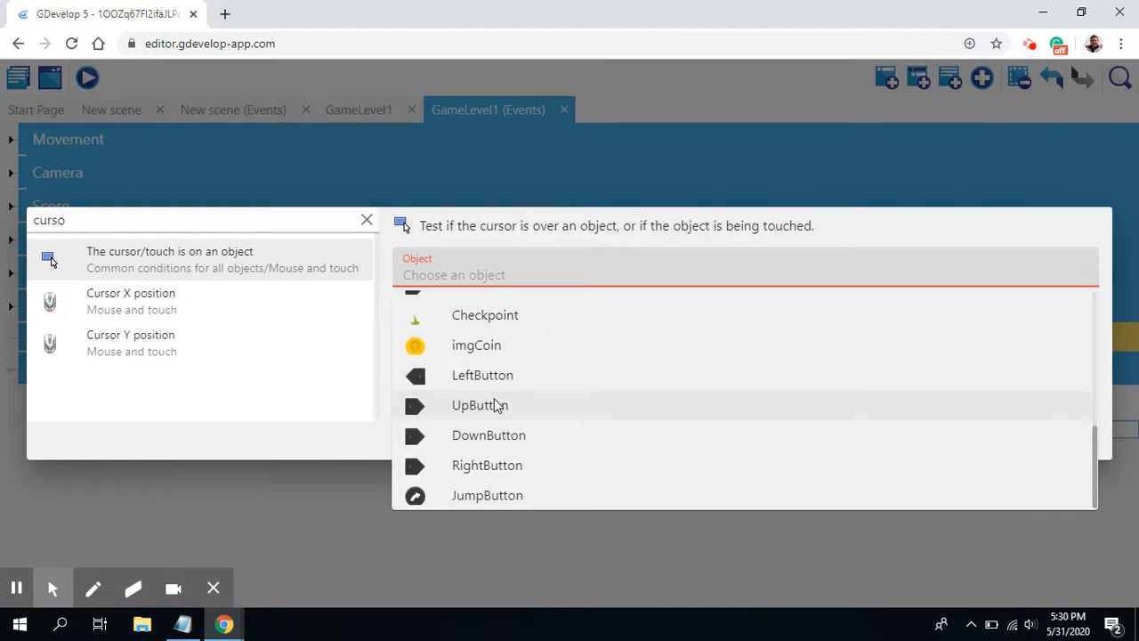
click(479, 468)
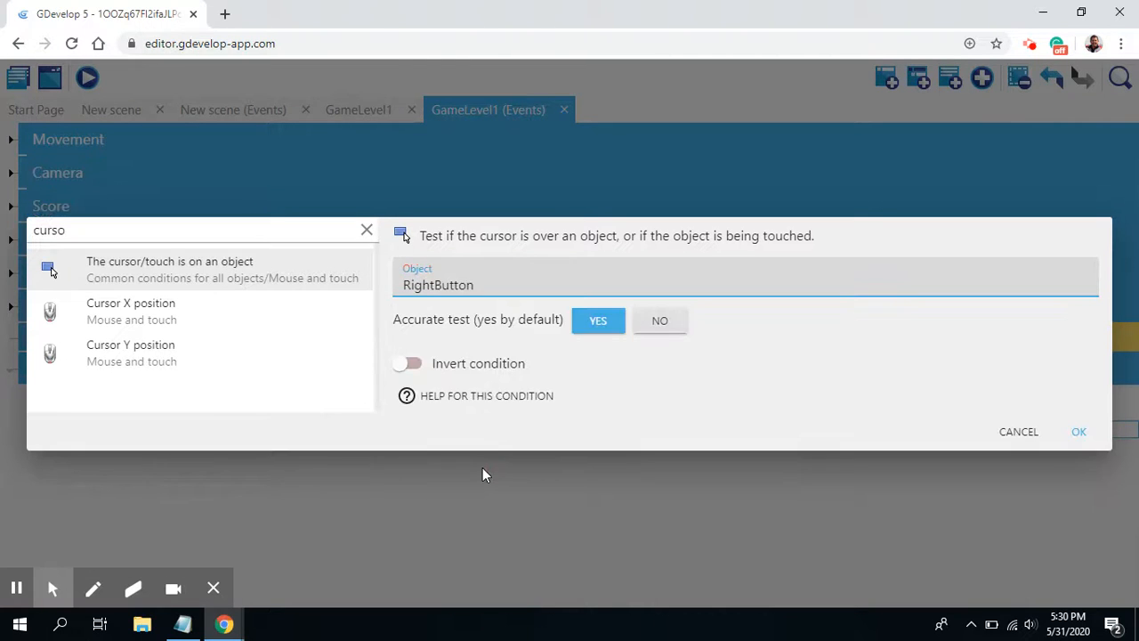
click(1077, 430)
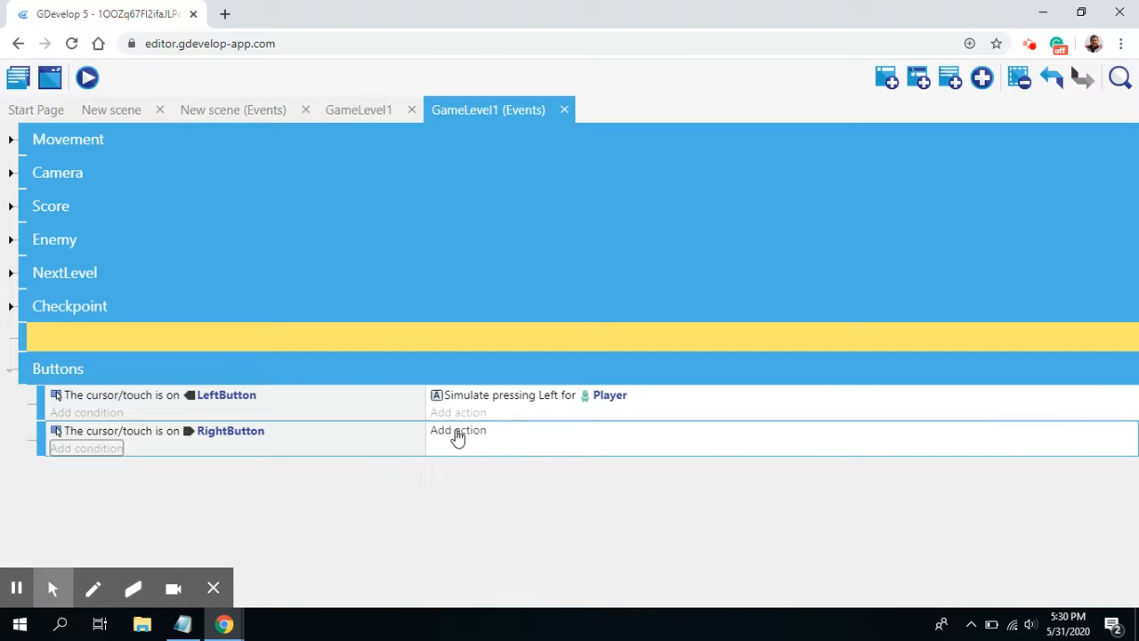
Step: Add a platformer Simulate right key press action for Player to the RightButton event
click(456, 433)
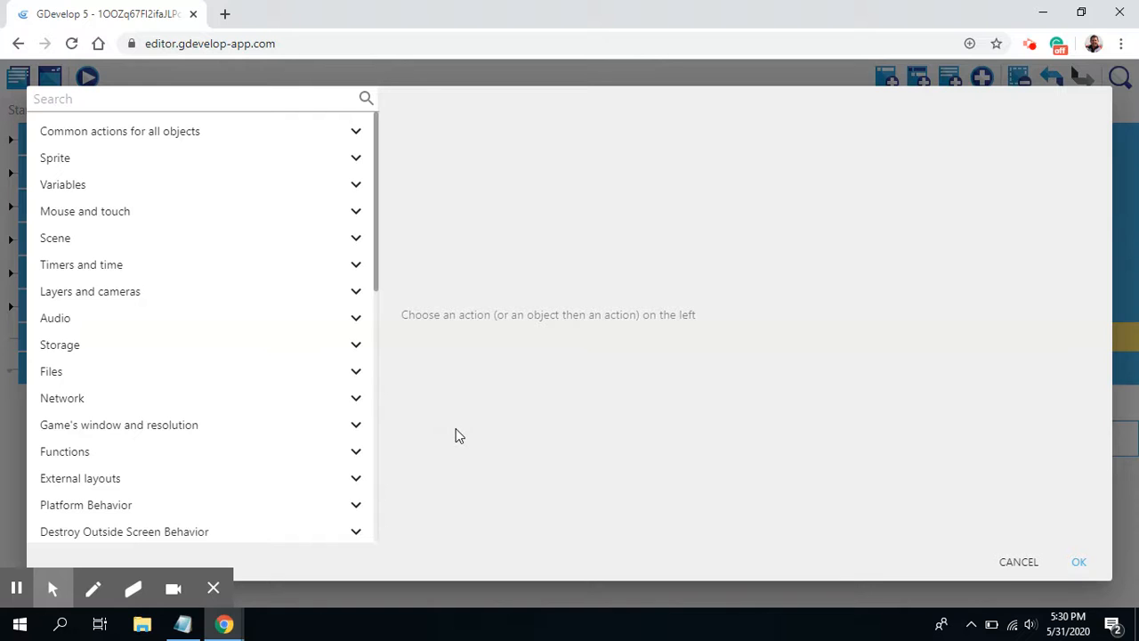
text(s)
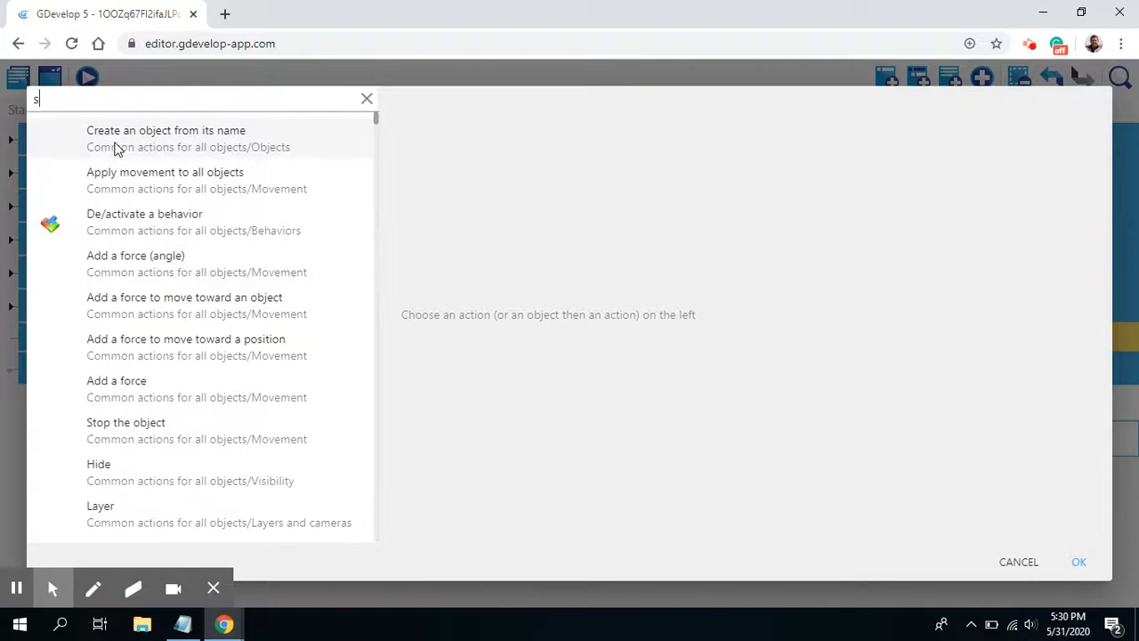
text(im)
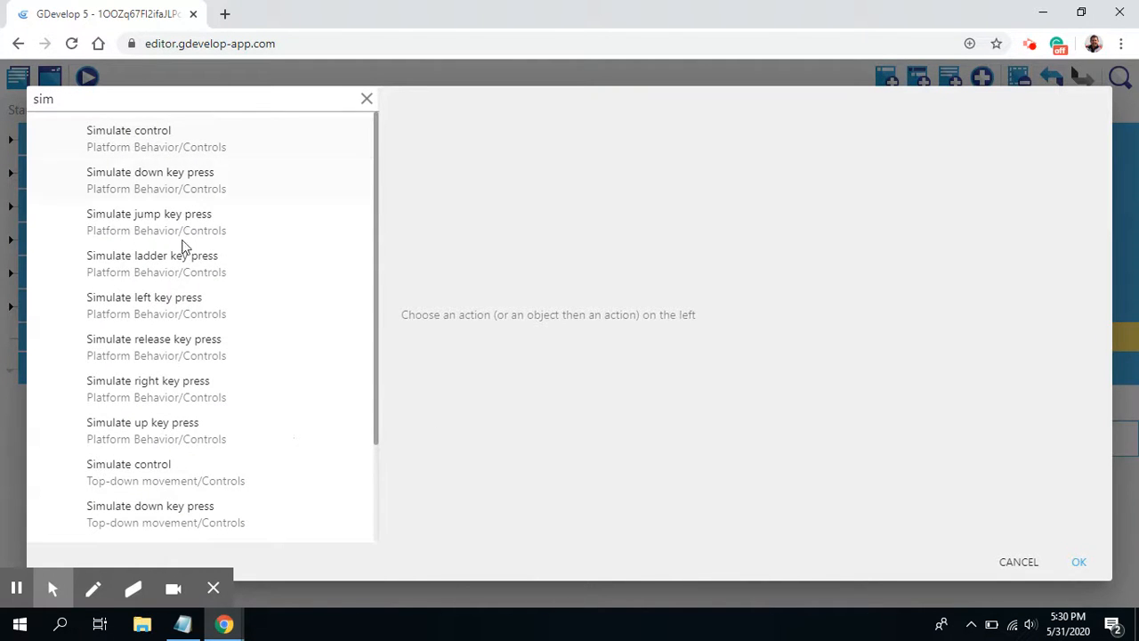
click(155, 392)
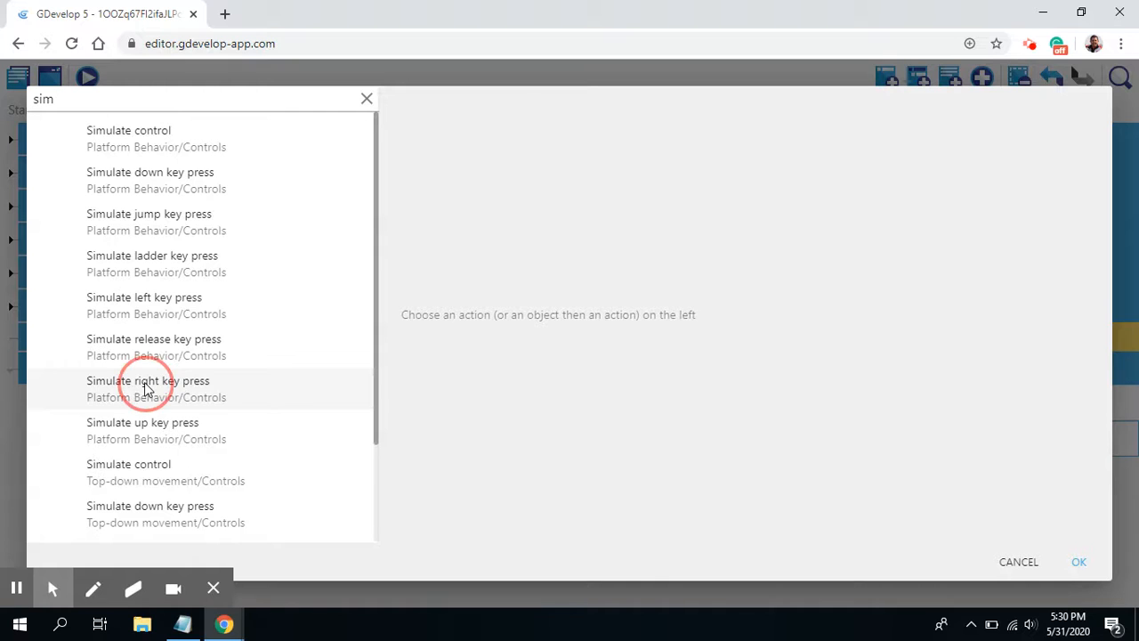
click(466, 189)
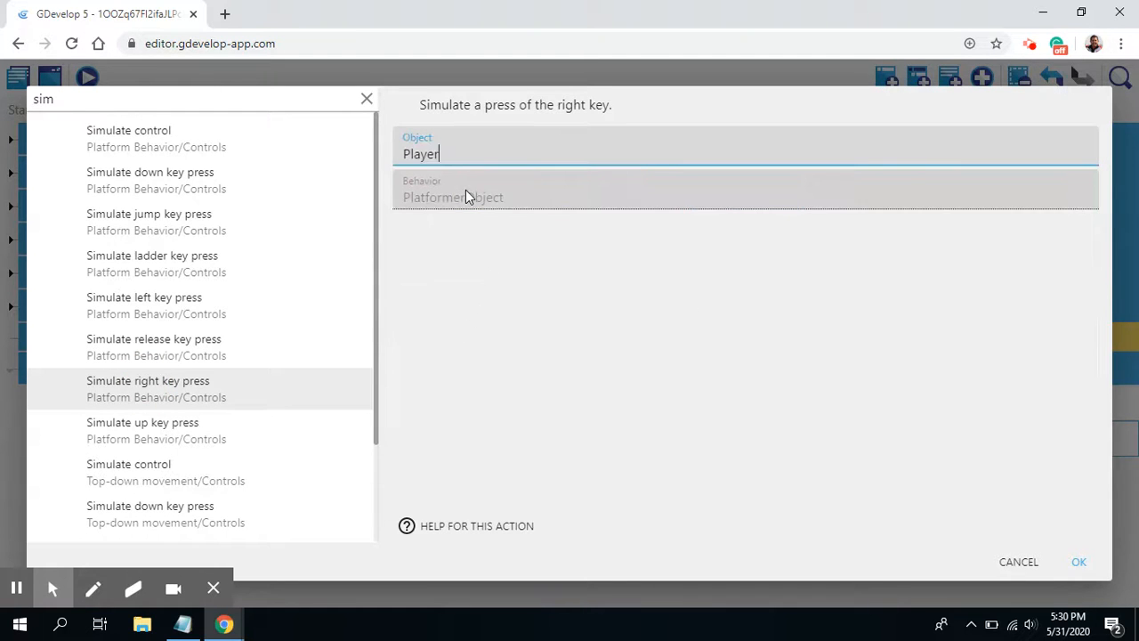
click(1079, 562)
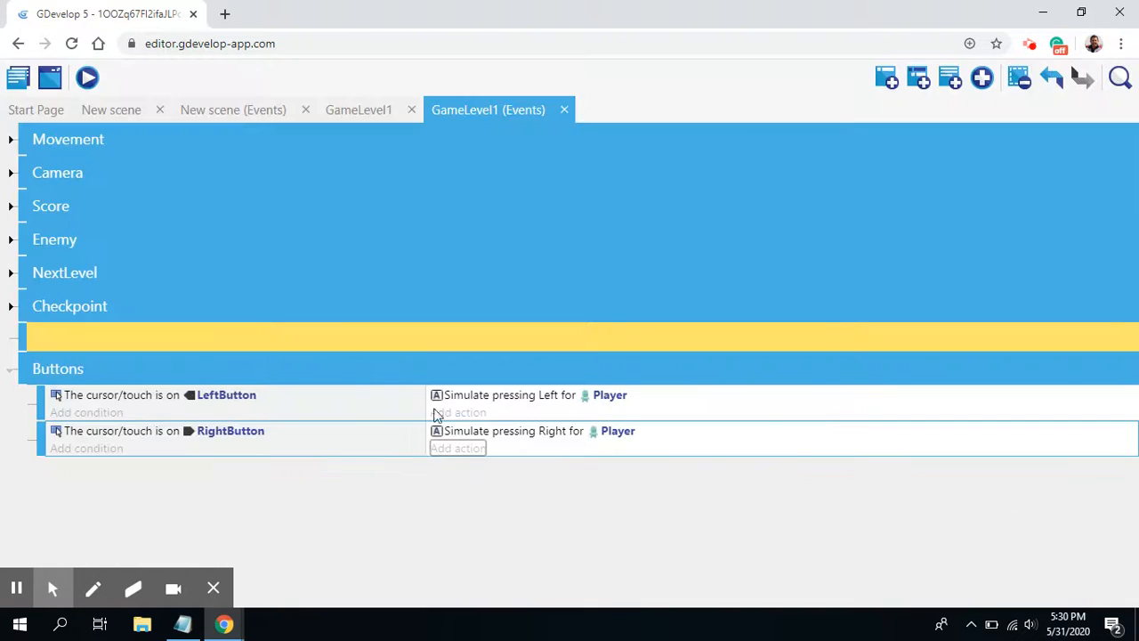
Step: Add a new event inside the Buttons group and paste a copy of the RightButton cursor/touch condition into it
right_click(84, 436)
click(112, 412)
click(886, 77)
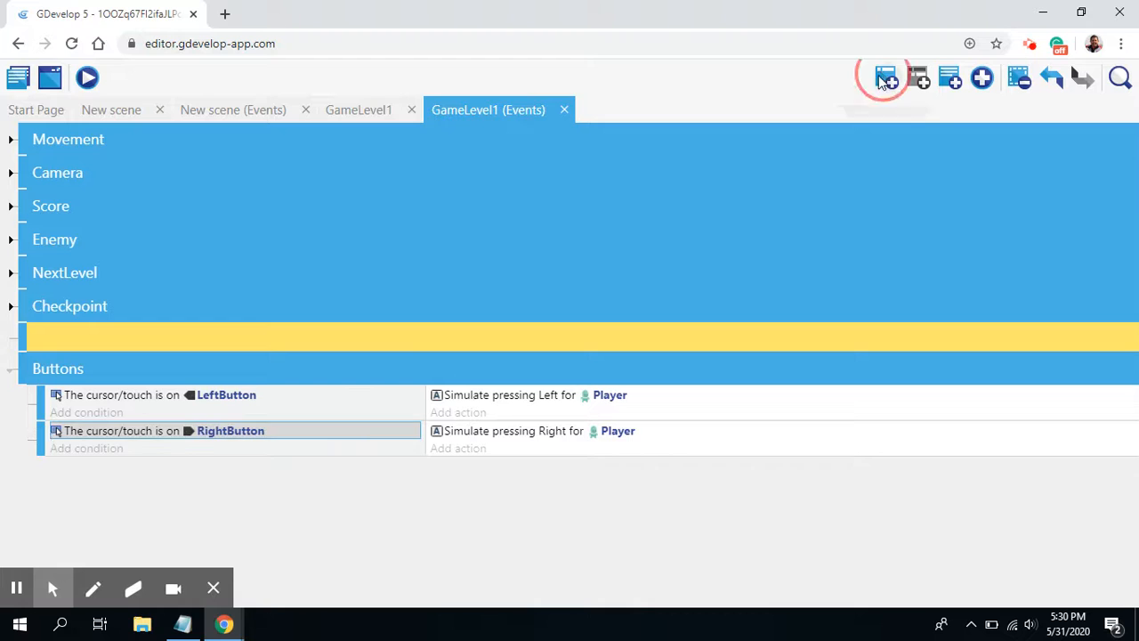
drag(23, 469, 48, 471)
click(63, 467)
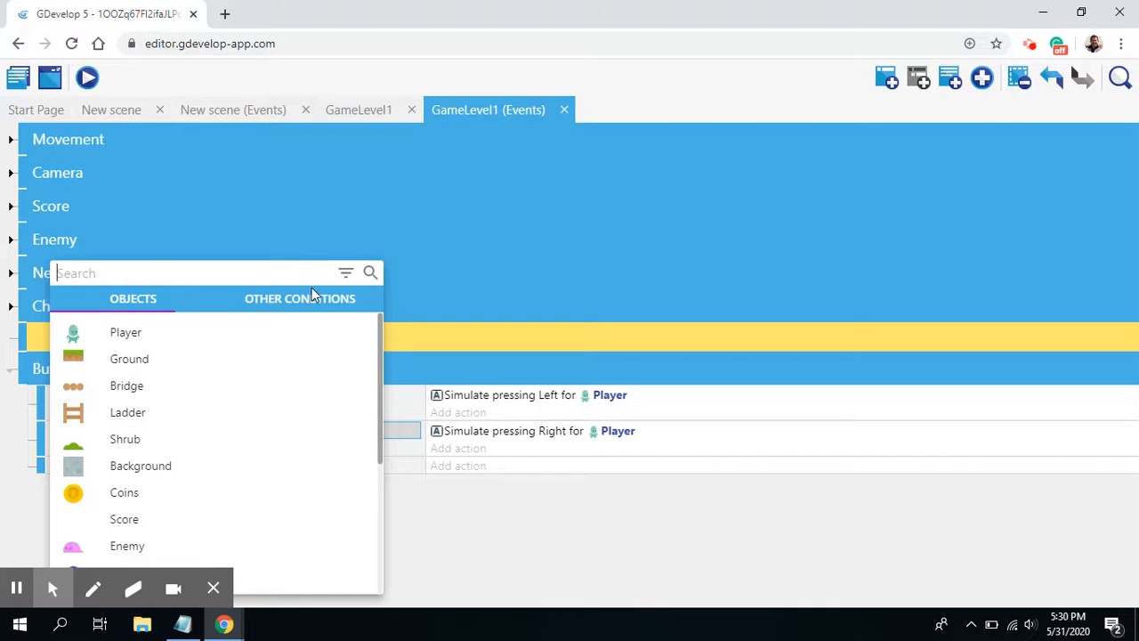
click(505, 526)
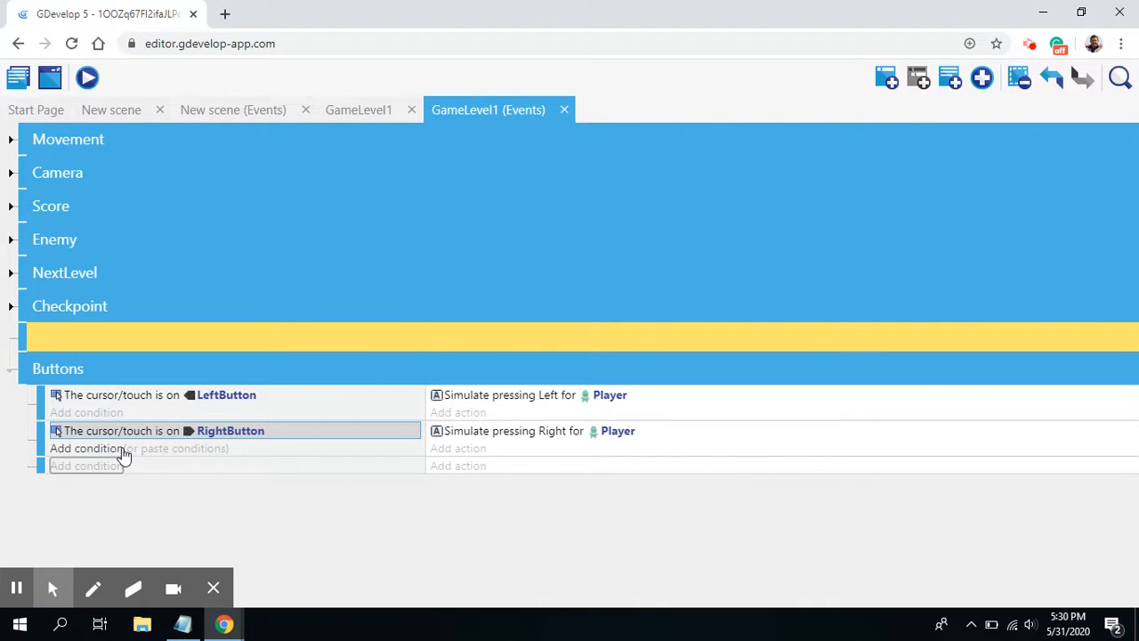
click(191, 468)
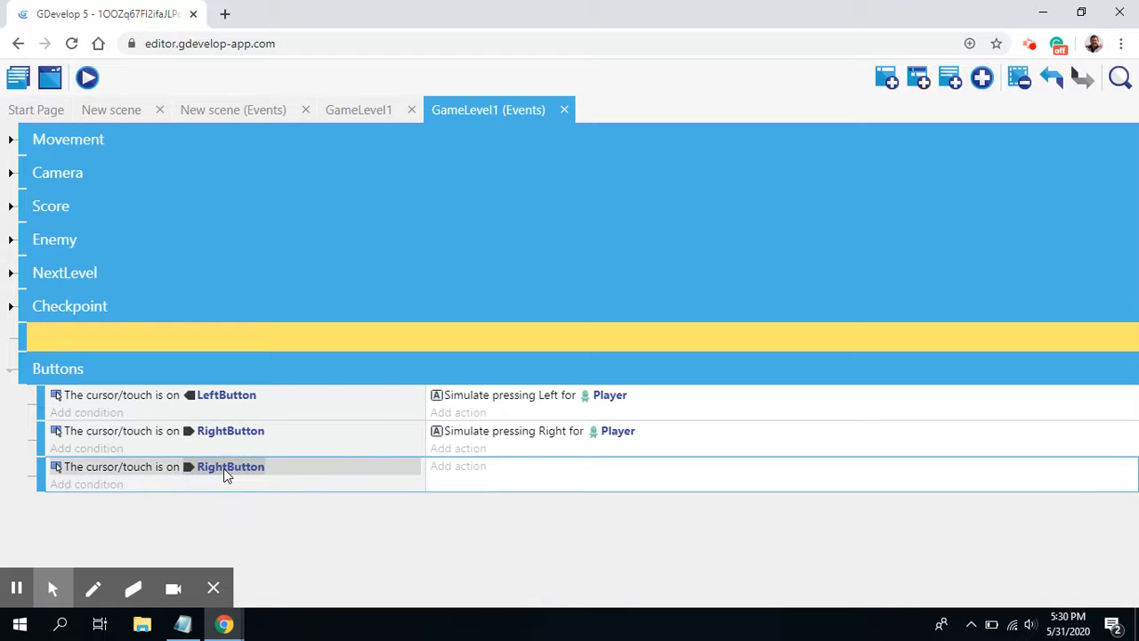
Step: Change the object of the copied cursor/touch condition in the new event to UpButton
click(223, 468)
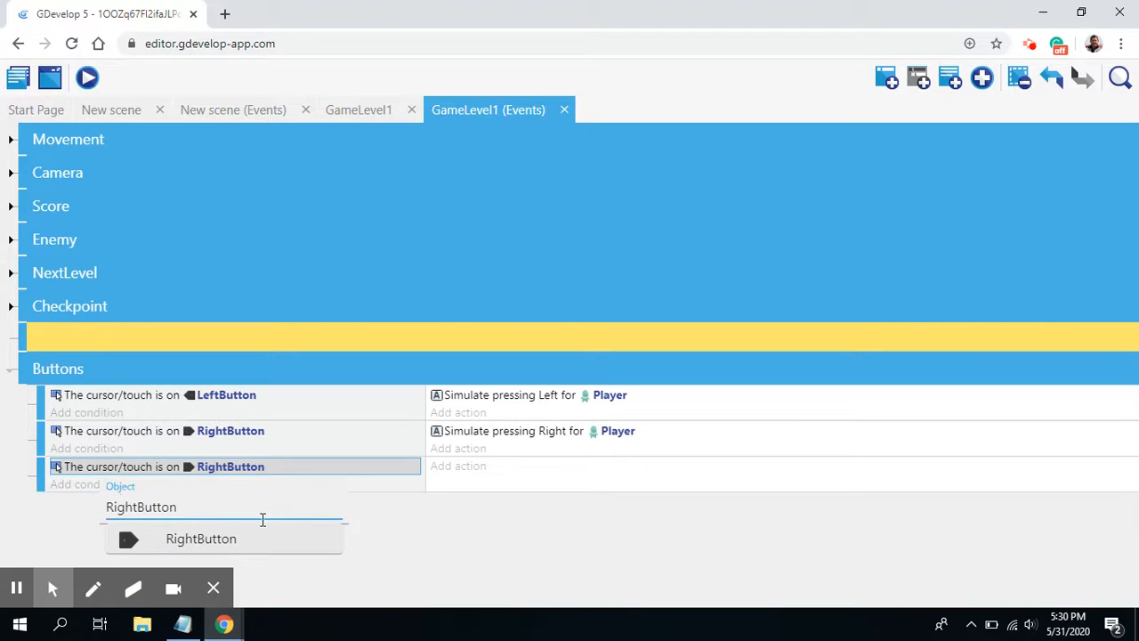
click(148, 508)
click(42, 516)
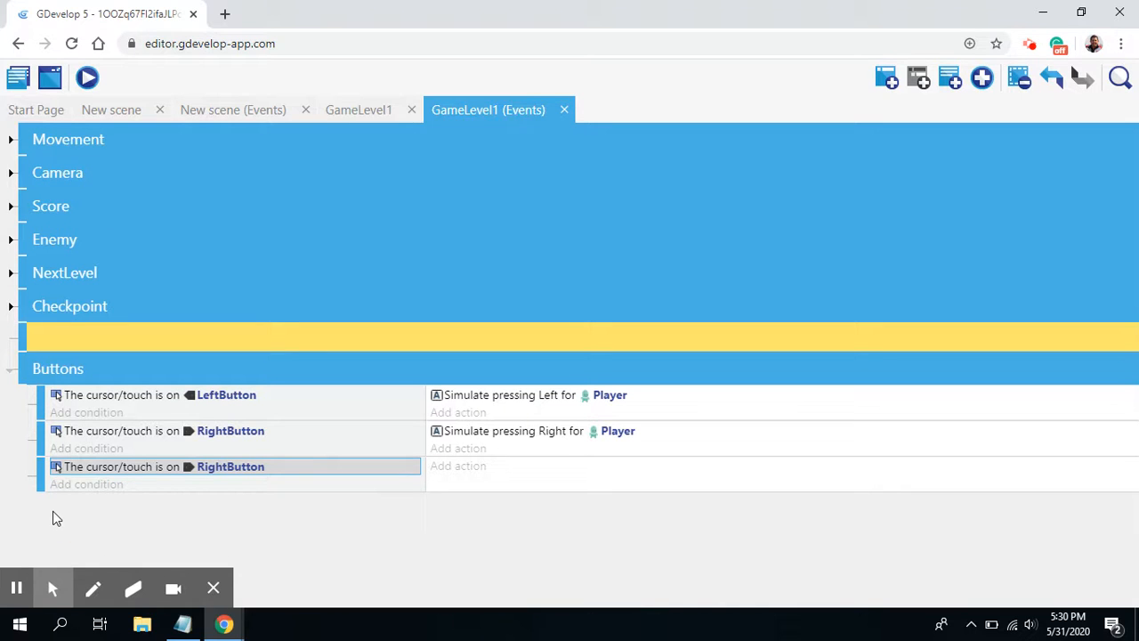
click(229, 468)
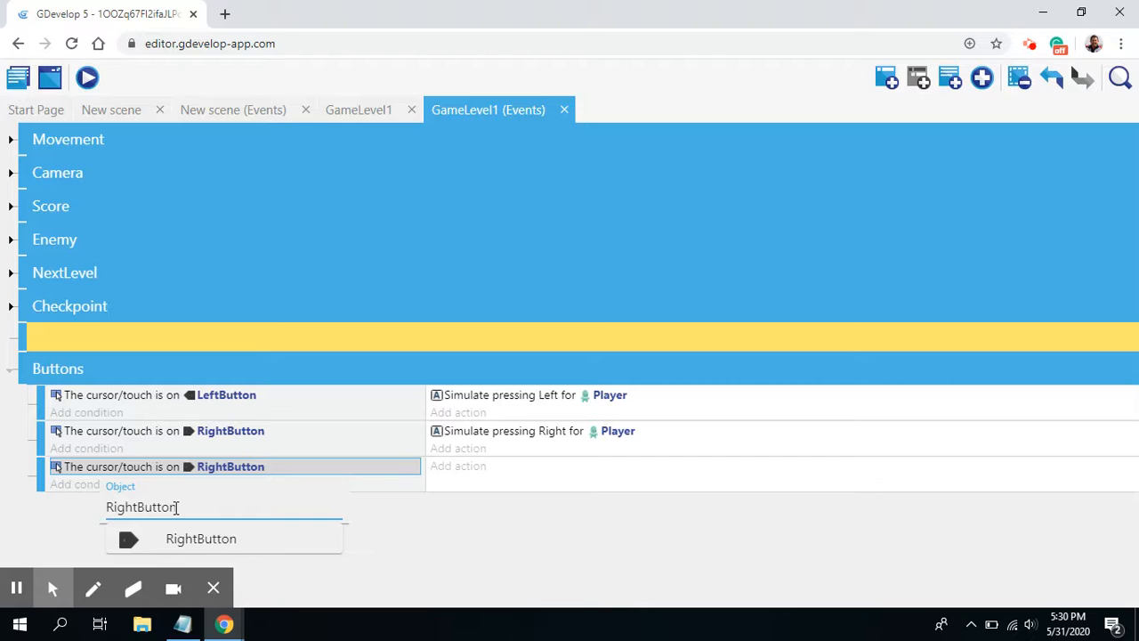
key(BackSpace)
key(BackSpace)
key(BackSpace)
key(BackSpace)
key(BackSpace)
text(Up)
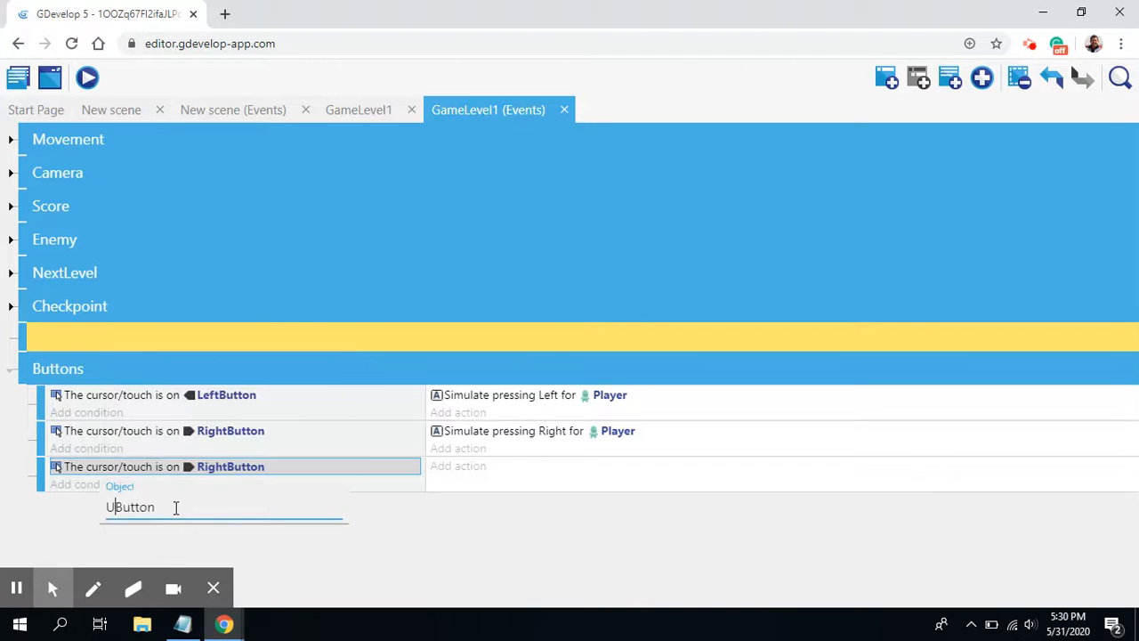
click(198, 541)
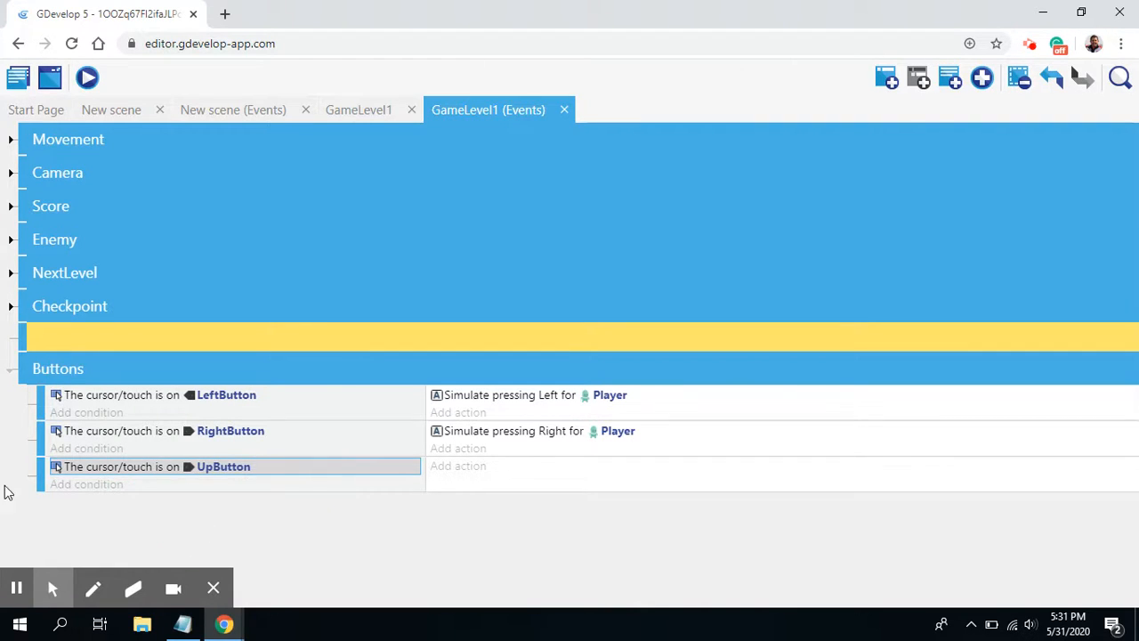
Step: Add a platformer Simulate up key press action for Player to the UpButton event
click(440, 466)
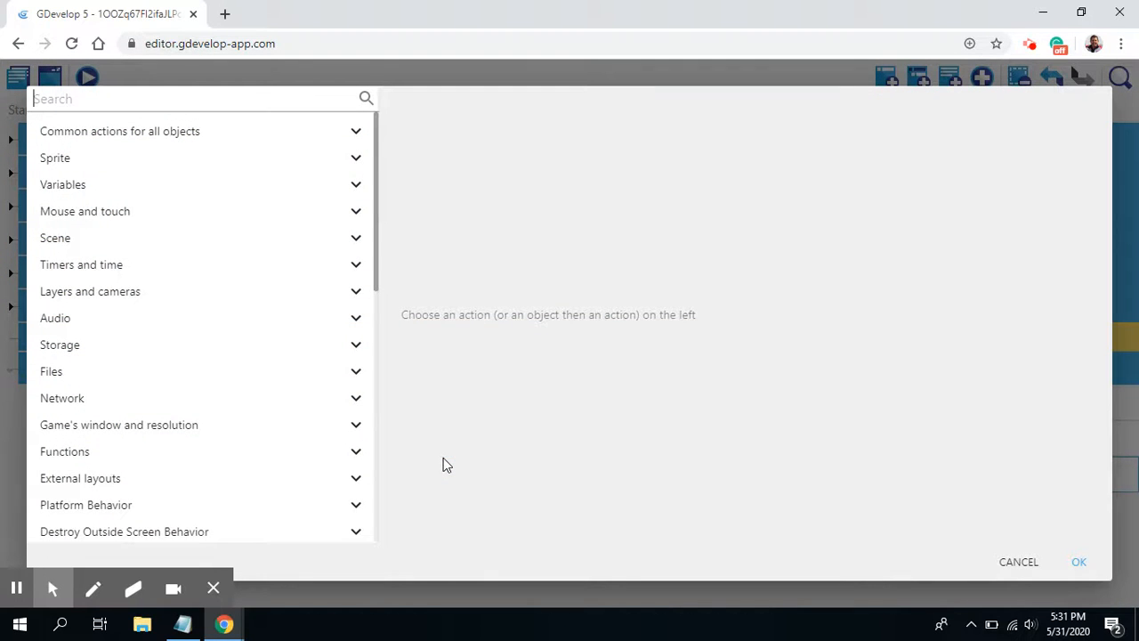
text(simul)
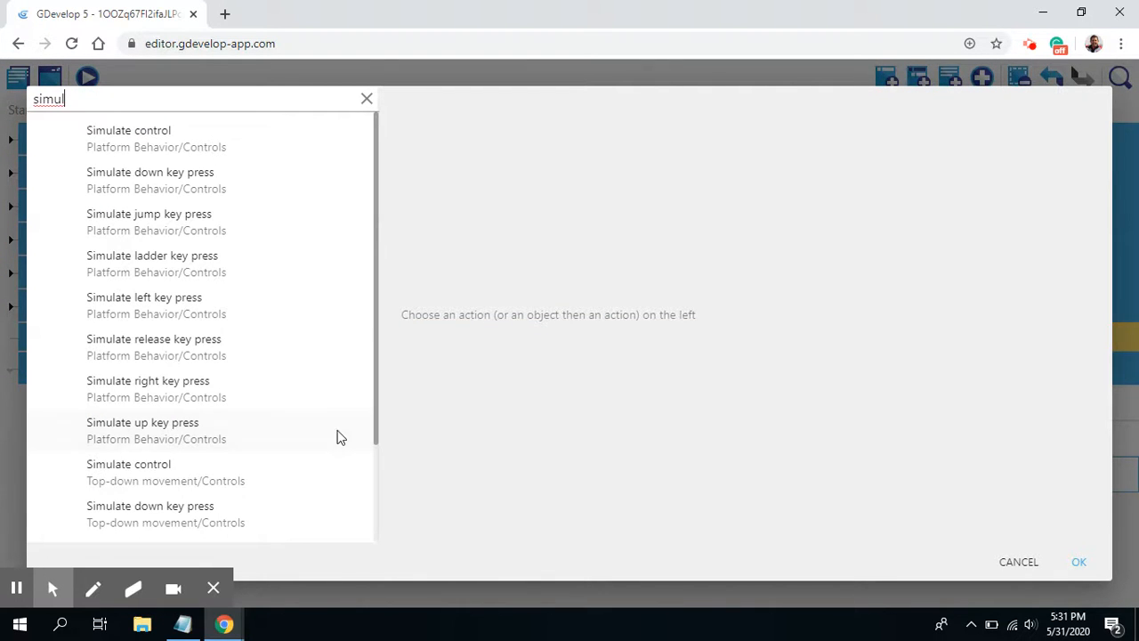
click(162, 429)
click(486, 186)
click(1074, 563)
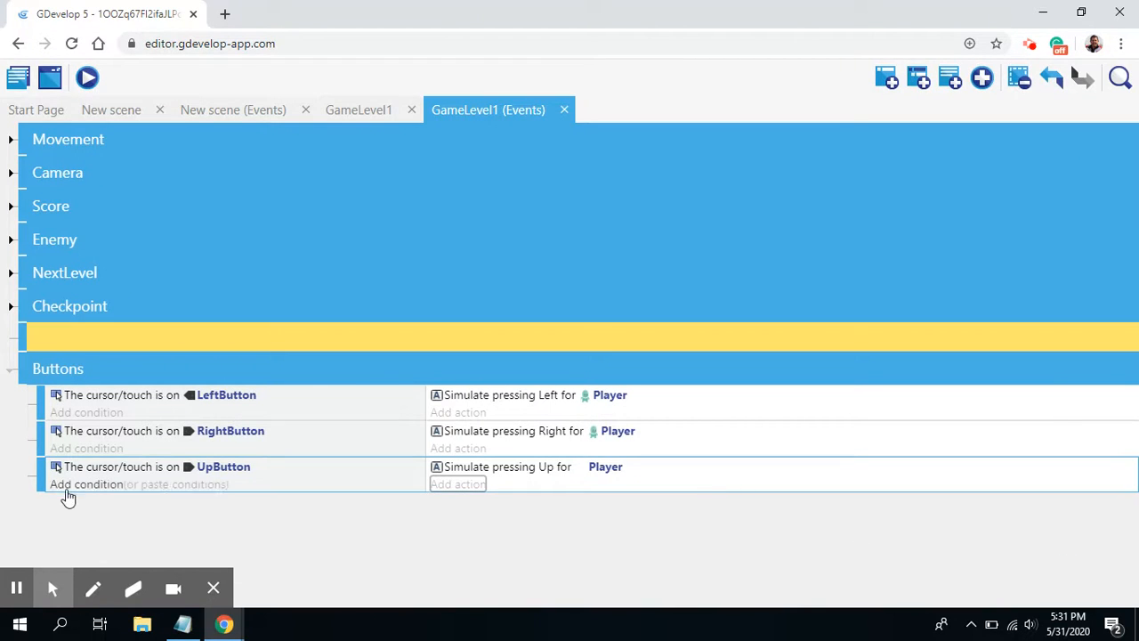
Step: Add a new event in the Buttons group with the condition that the cursor/touch is on DownButton
click(889, 80)
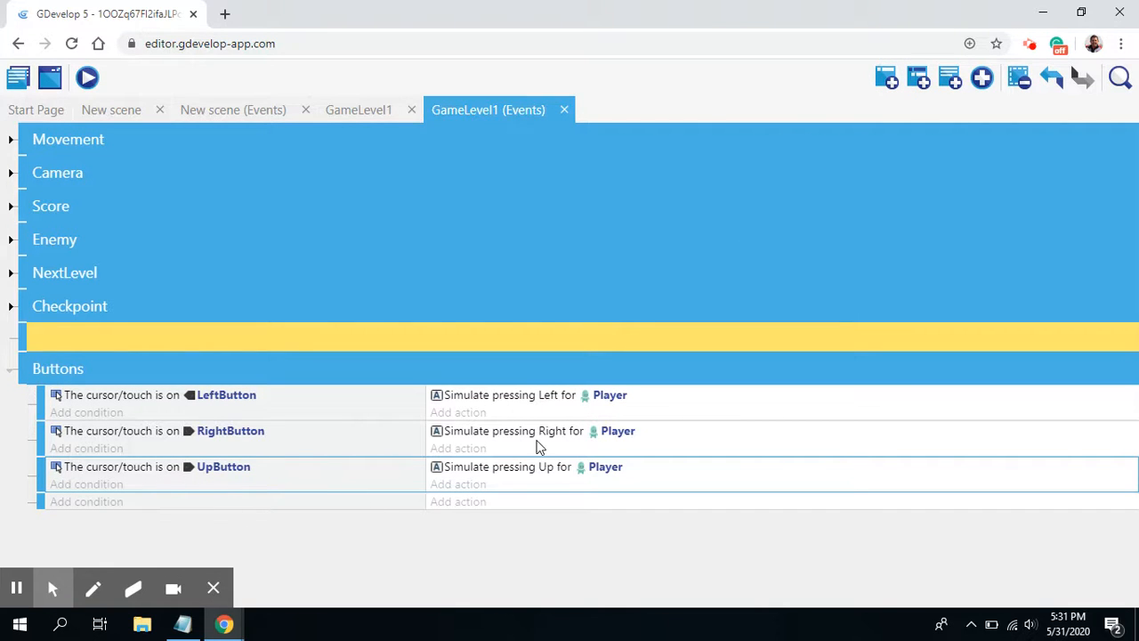
click(100, 503)
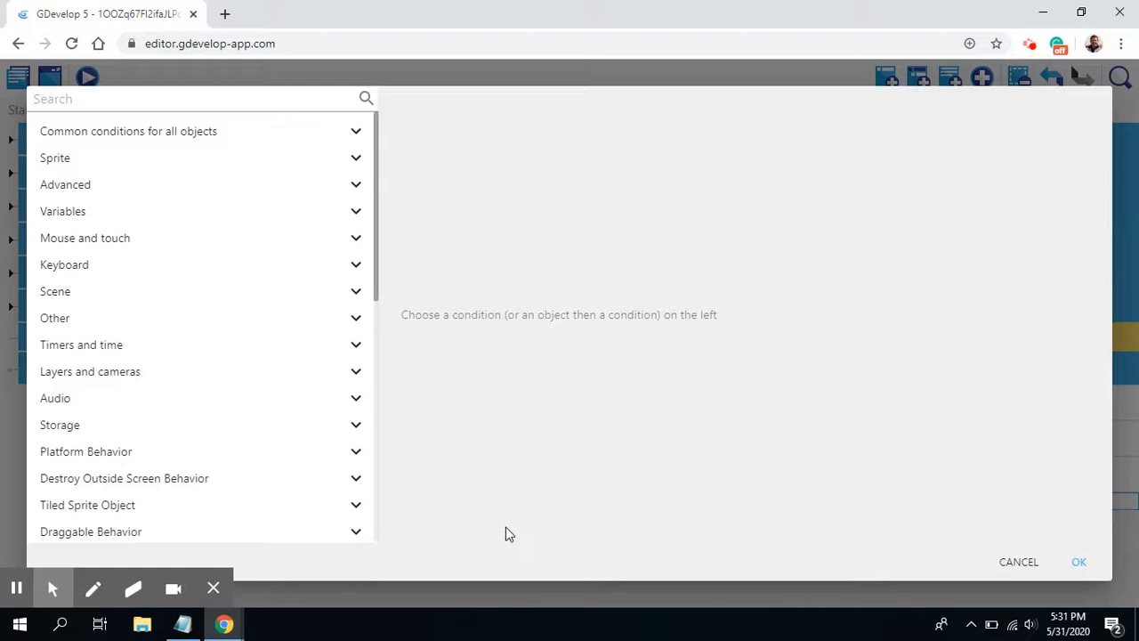
text(cursor)
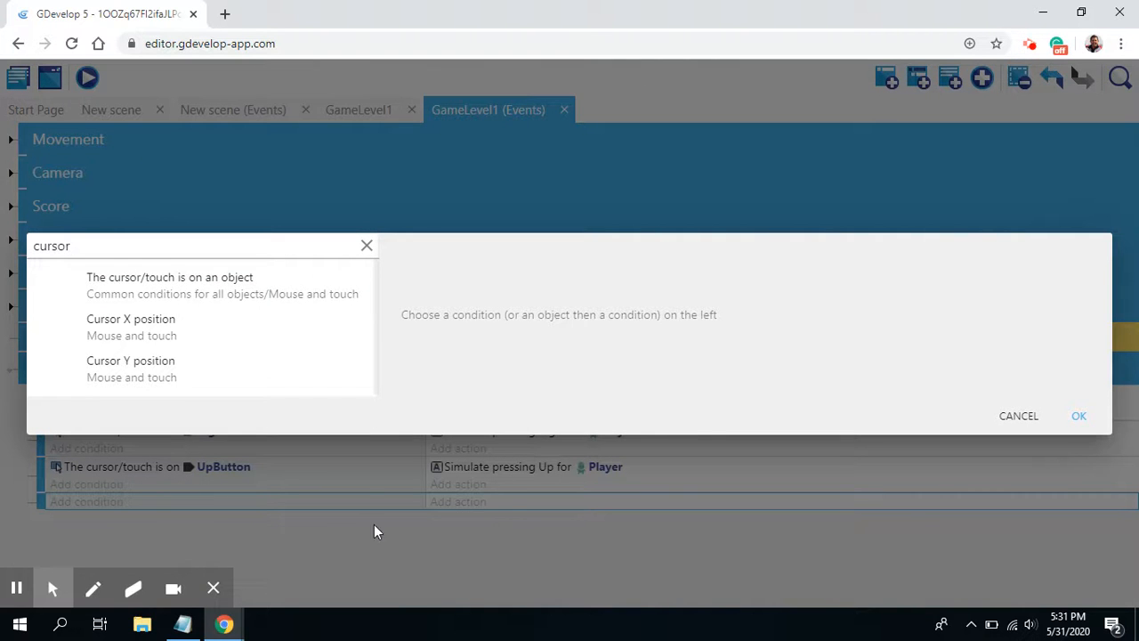
click(267, 287)
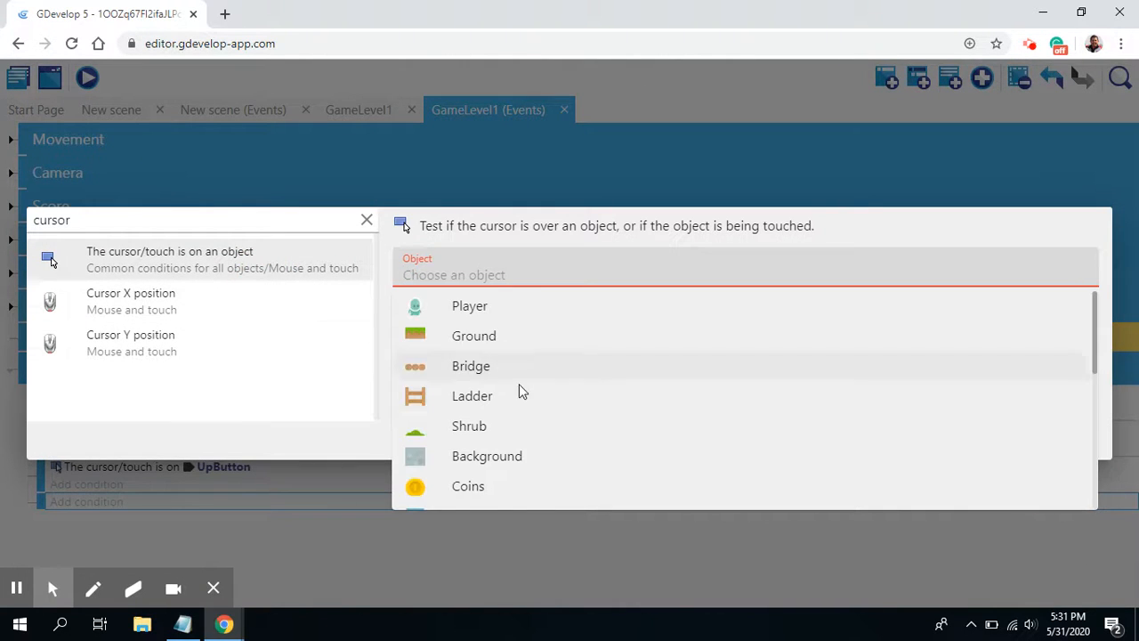
scroll(534, 410, down, 5)
click(475, 438)
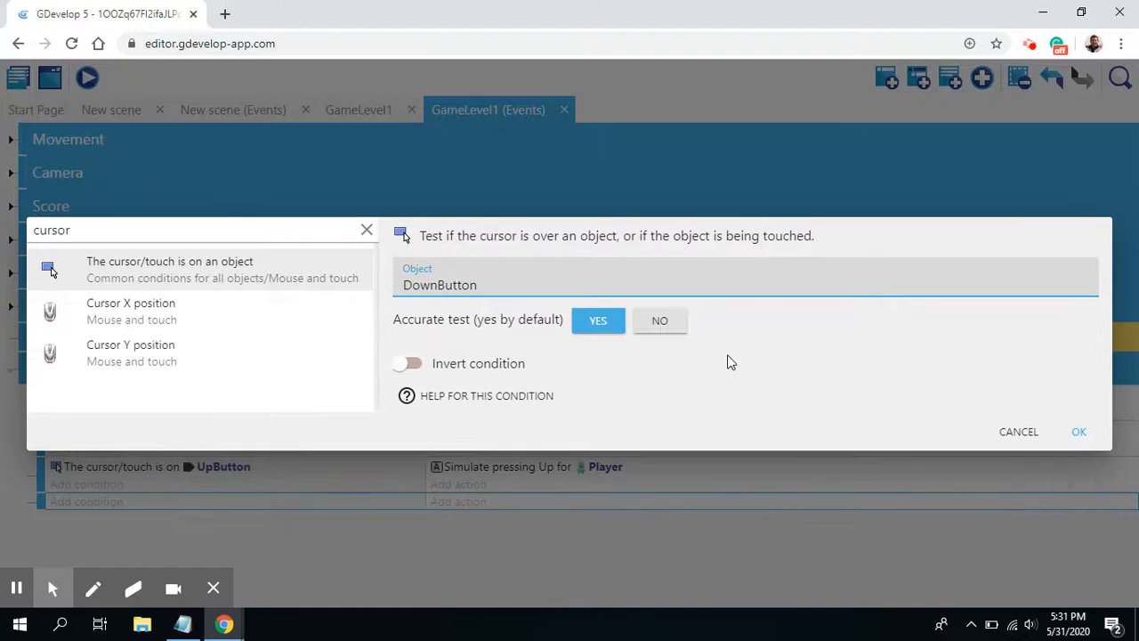
click(1079, 434)
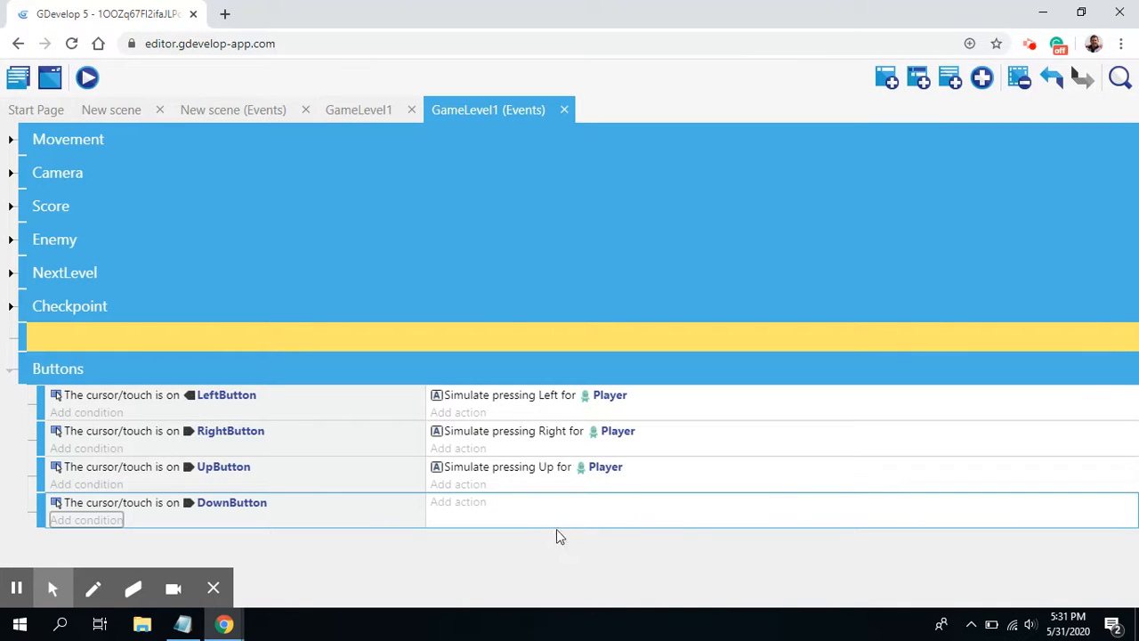
Step: Add a platformer Simulate down key press action for Player to the DownButton event
click(465, 500)
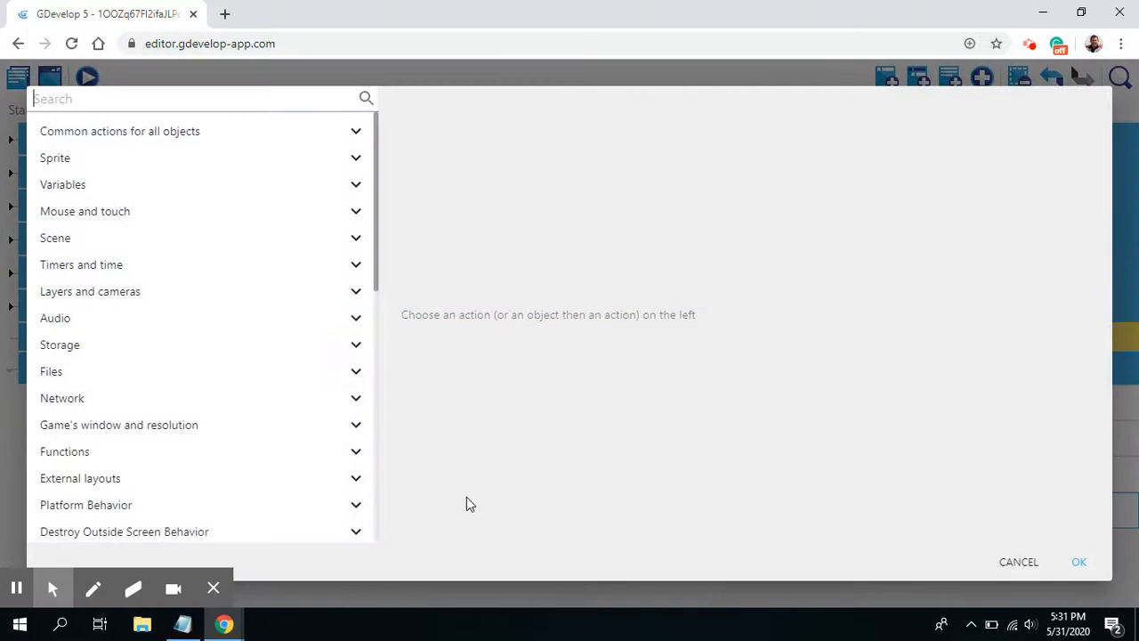
text(sim)
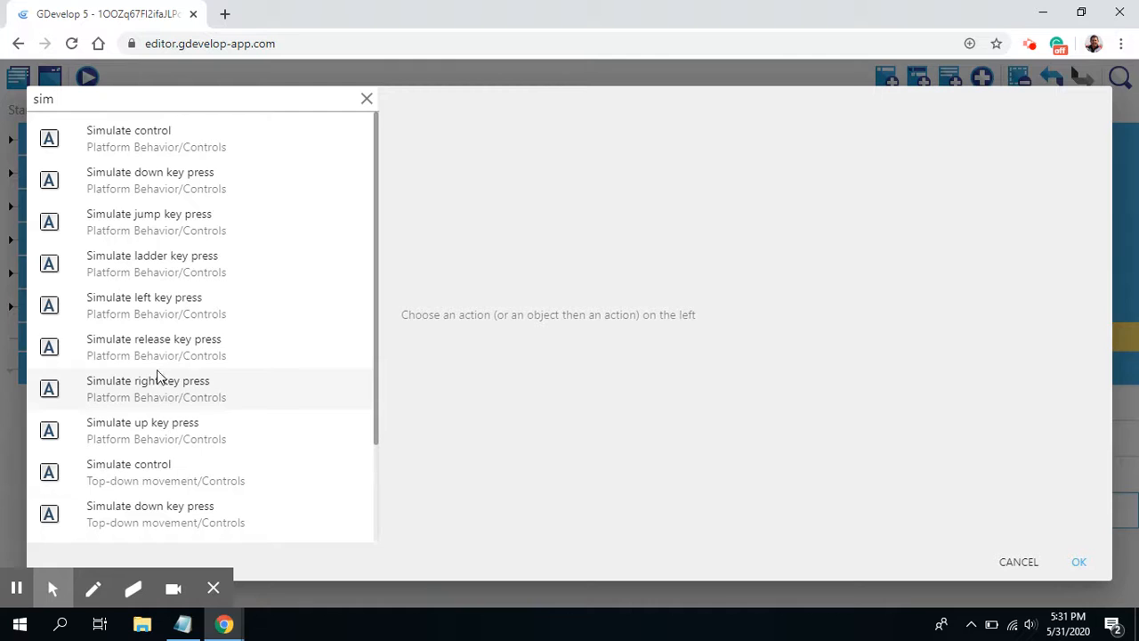
click(159, 183)
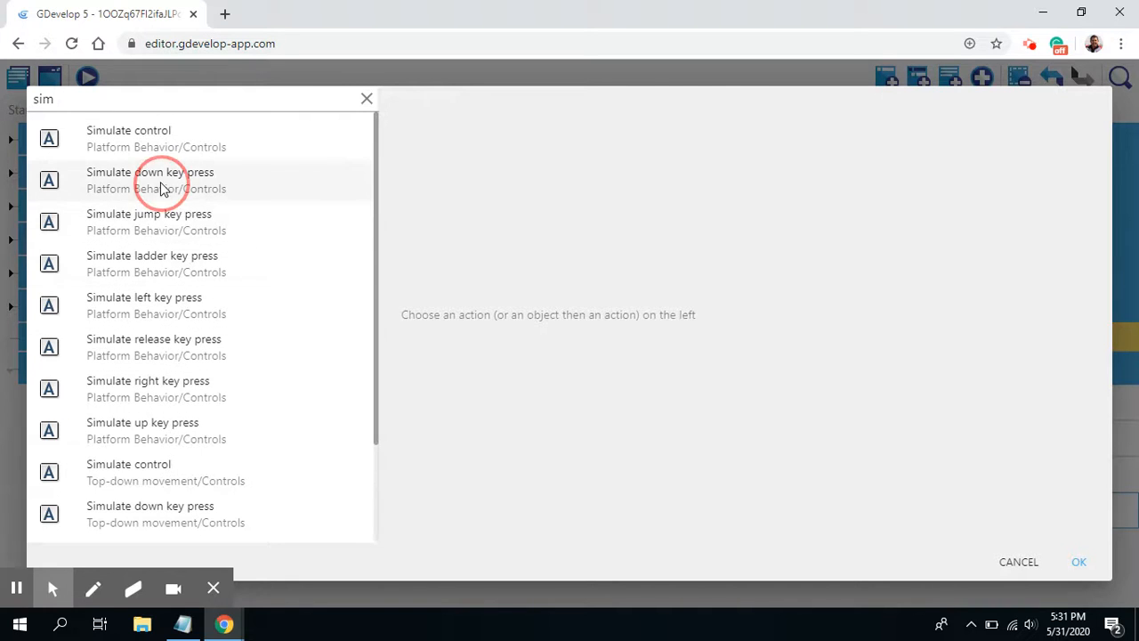
click(477, 189)
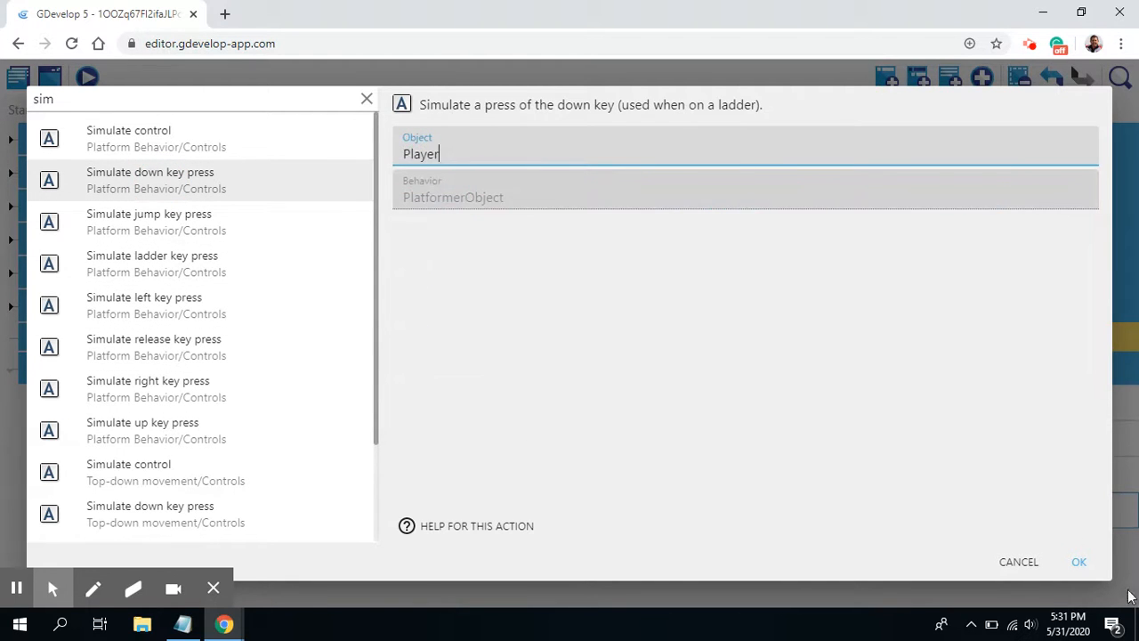
click(1079, 562)
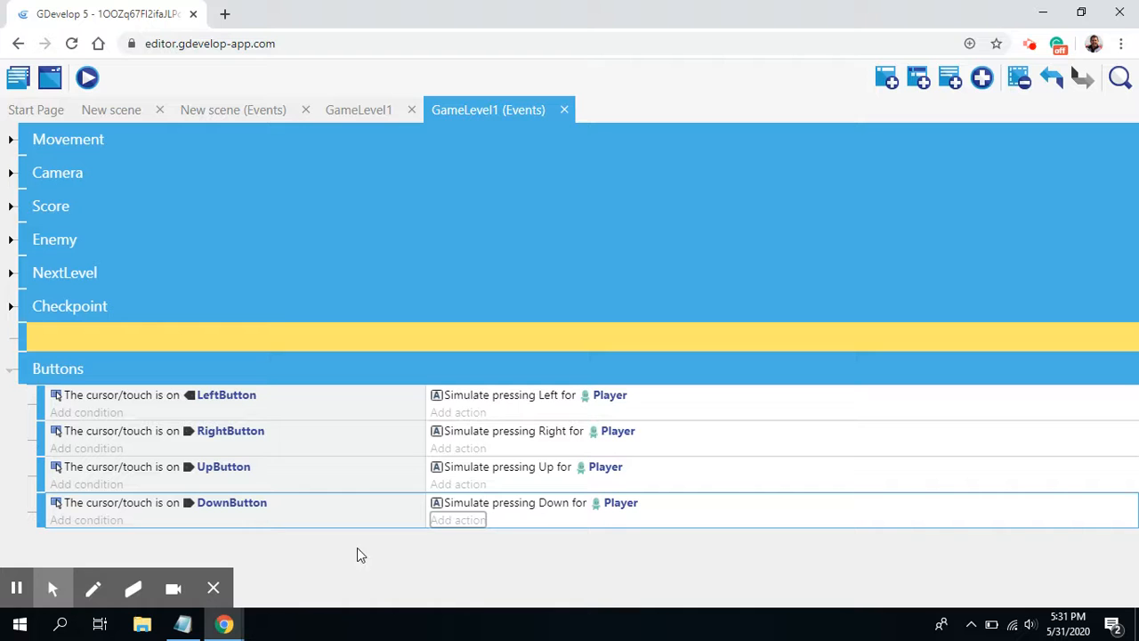
Step: Add a new event in the Buttons group with the condition that the cursor/touch is on JumpButton
click(889, 77)
click(87, 537)
text(cursor)
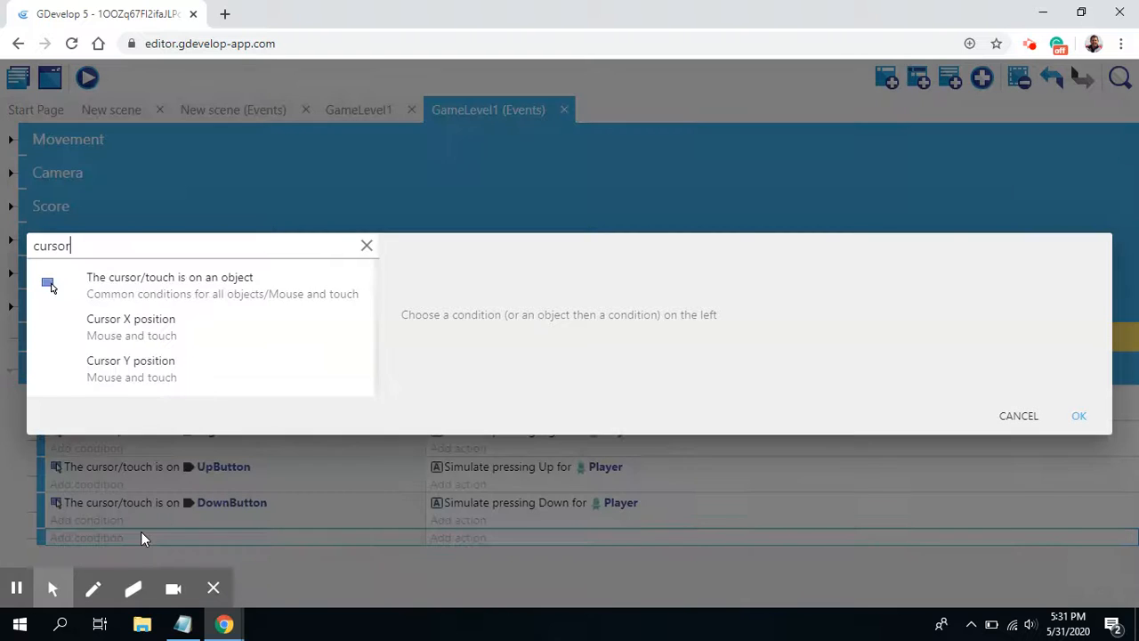
click(185, 274)
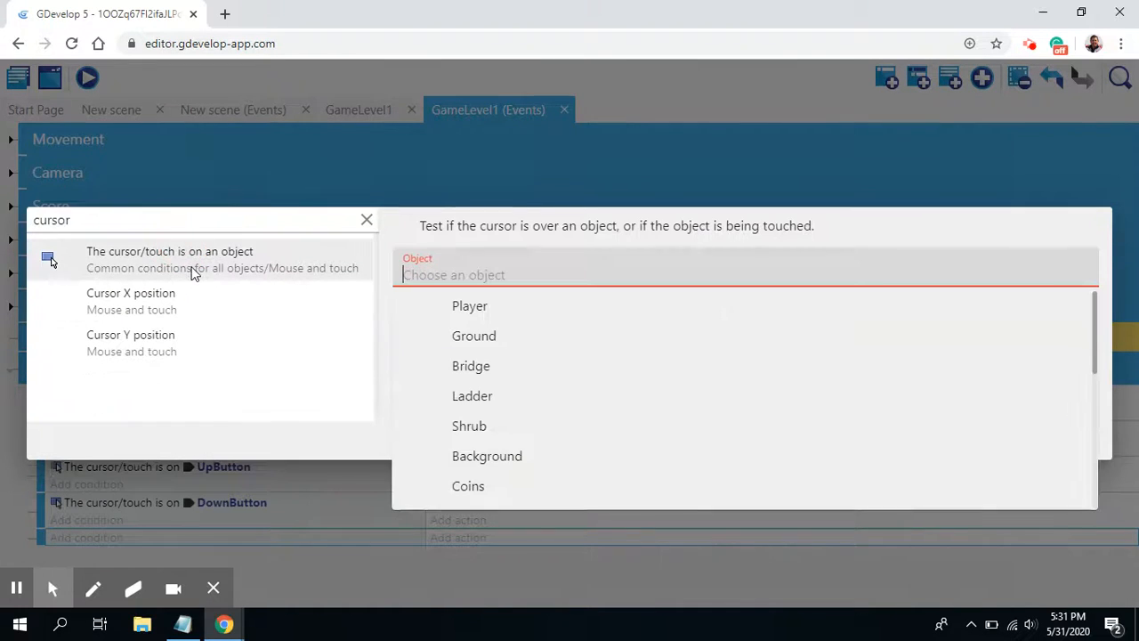
scroll(509, 416, down, 5)
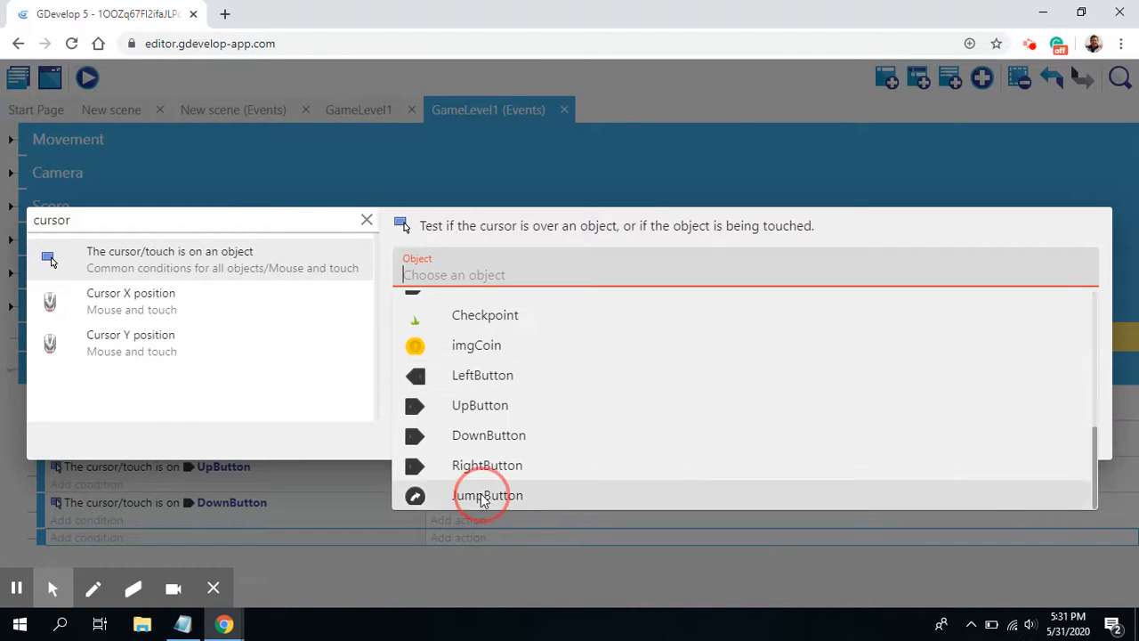
click(485, 496)
click(1076, 433)
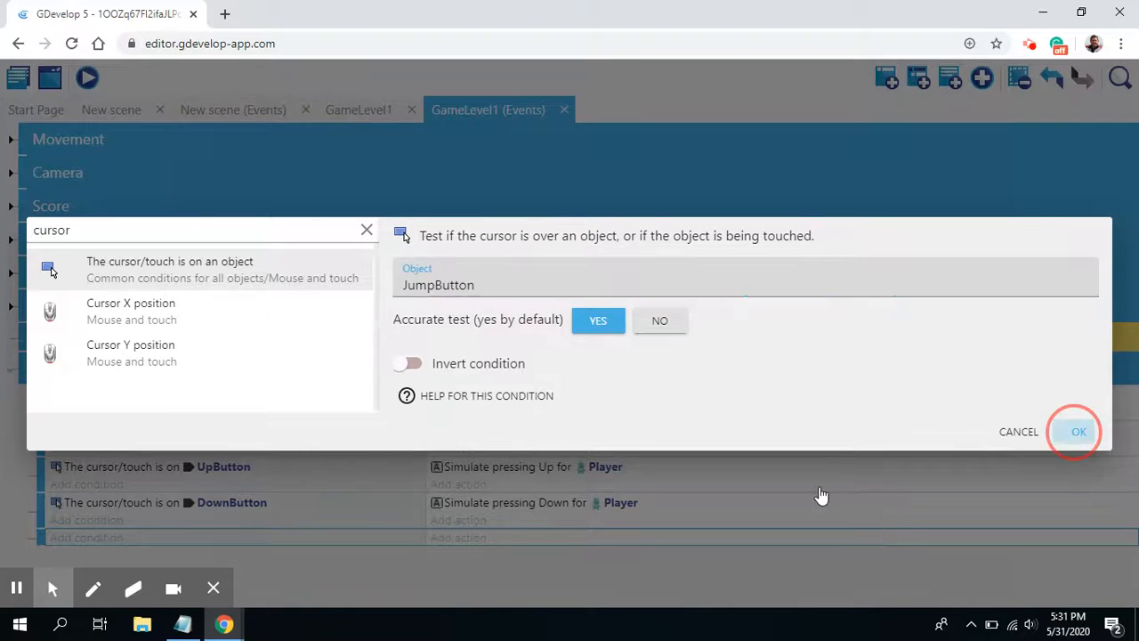
Step: Add a platformer Simulate jump key press action for Player to the JumpButton event
click(476, 543)
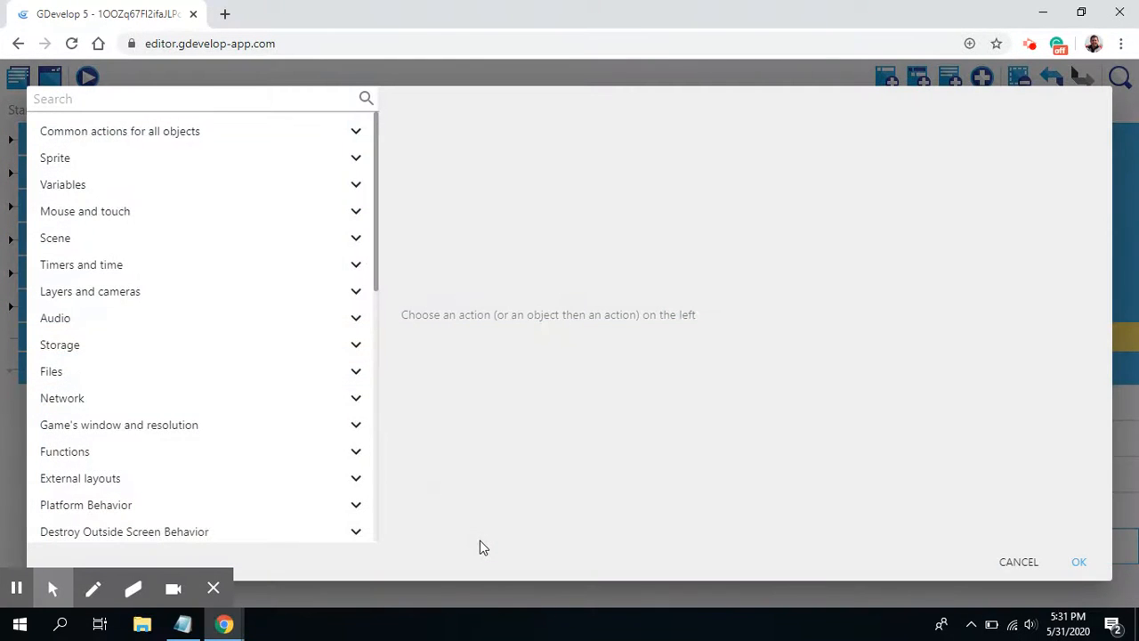
text(simu)
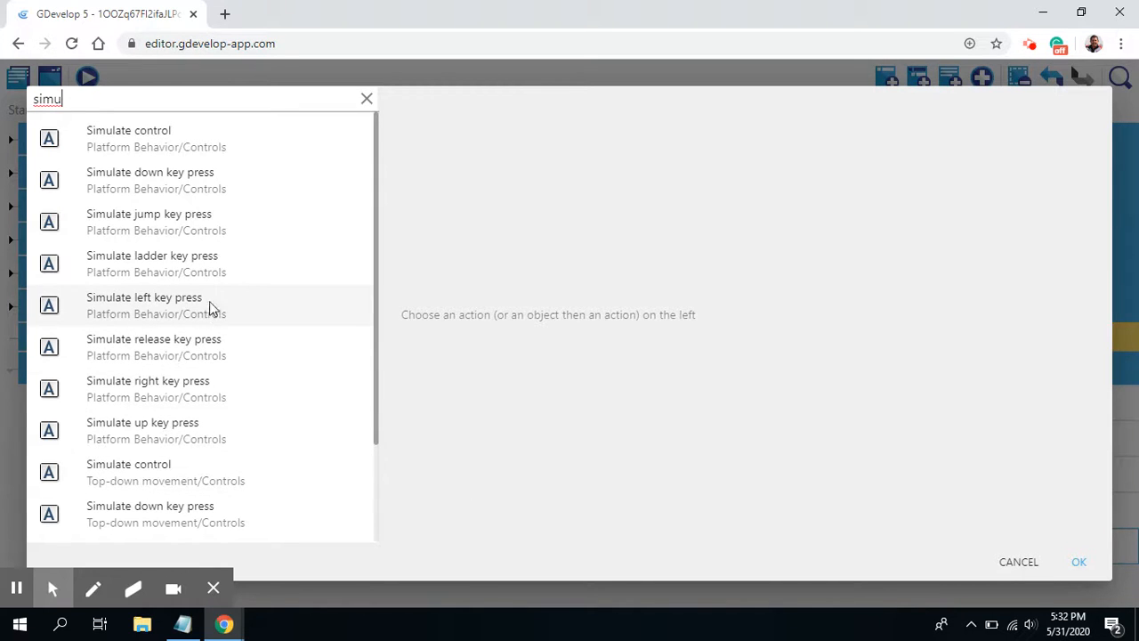
click(181, 214)
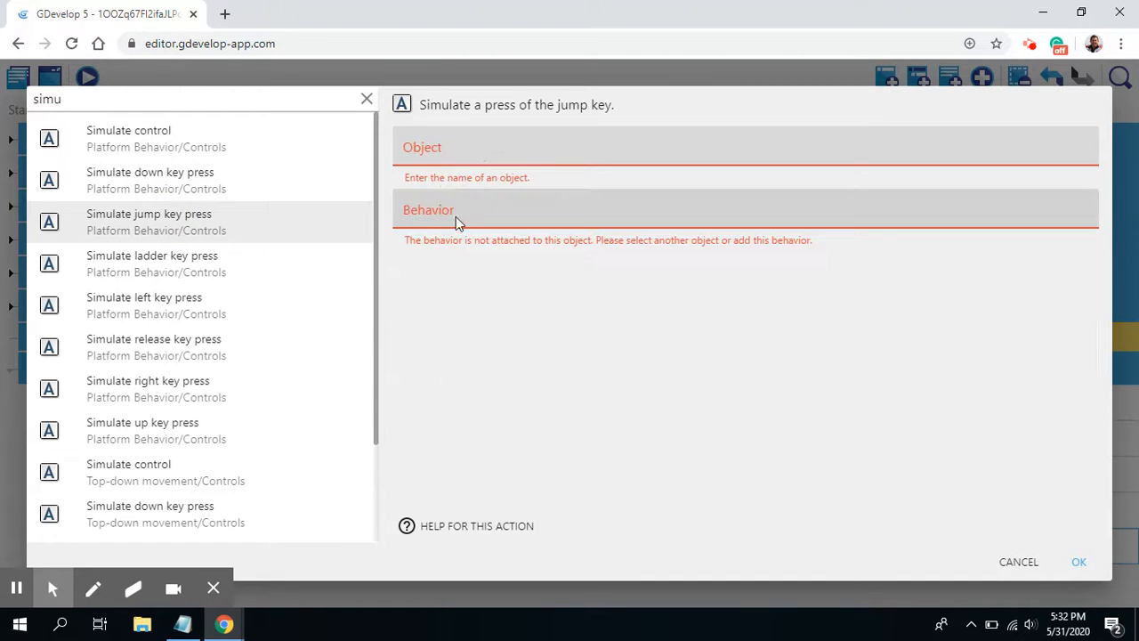
click(463, 153)
click(474, 187)
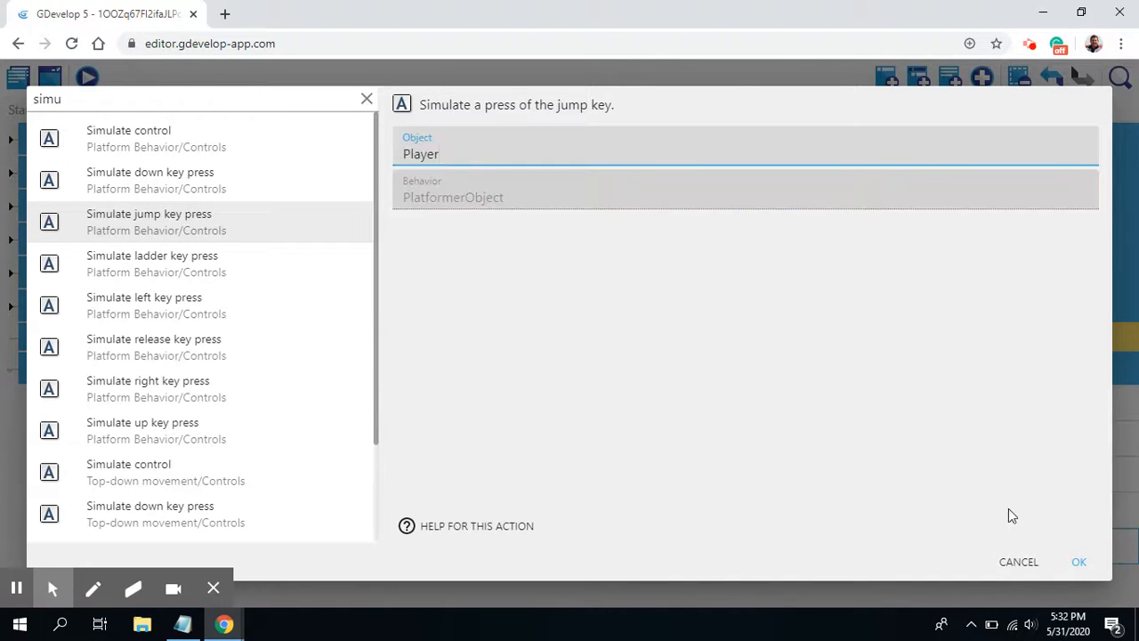
click(1078, 564)
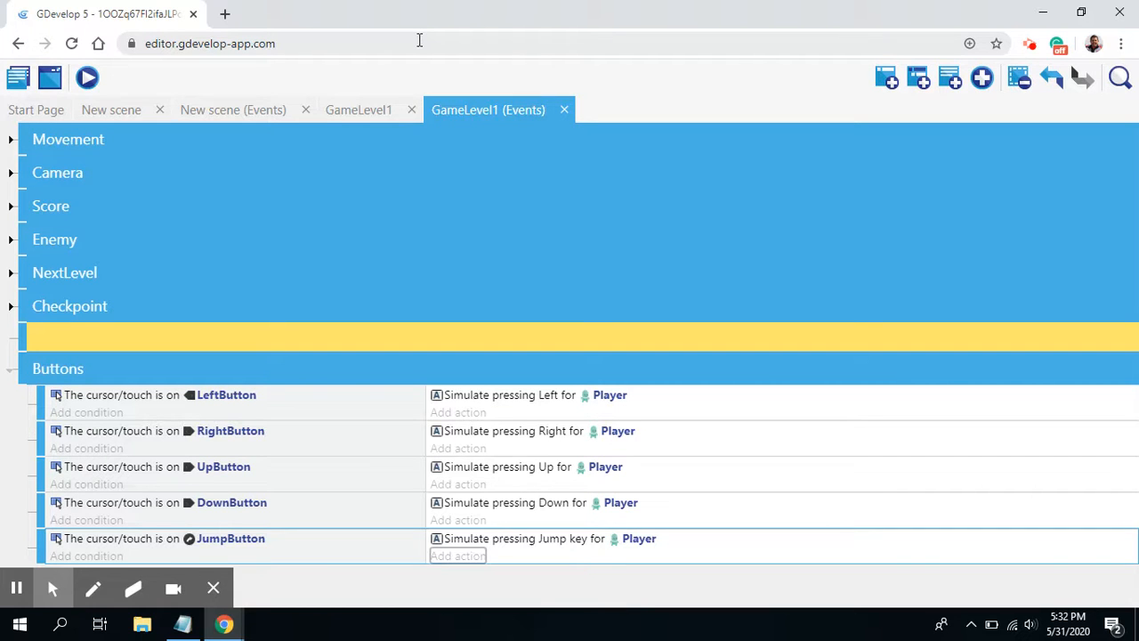
Step: Check the GameLevel1 scene, return to its events and launch a preview of the game
click(360, 110)
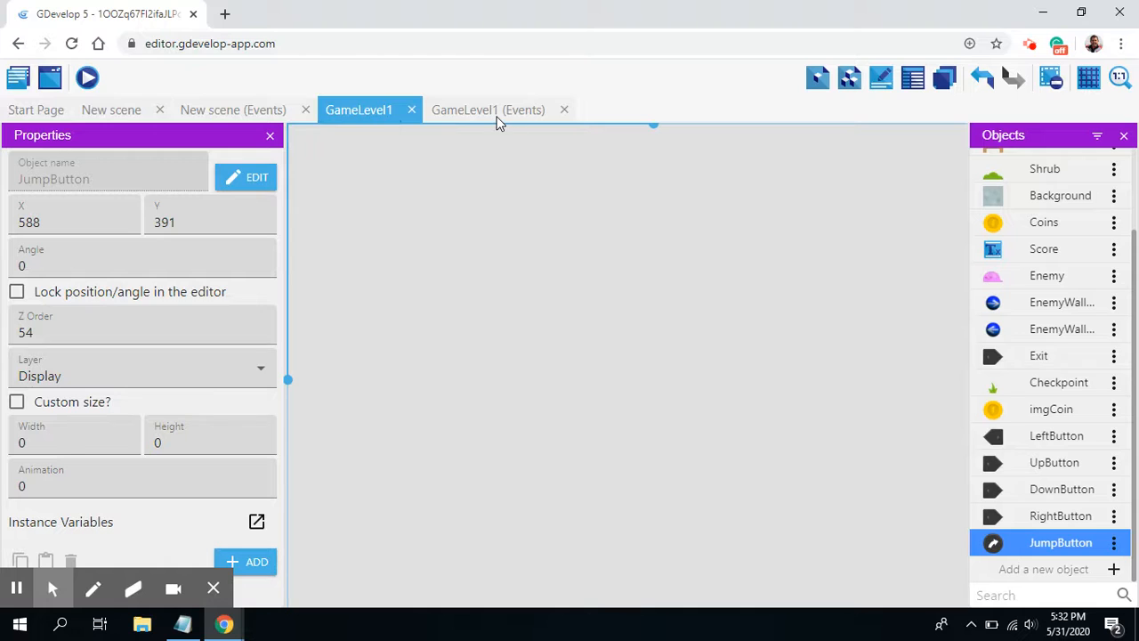
click(495, 113)
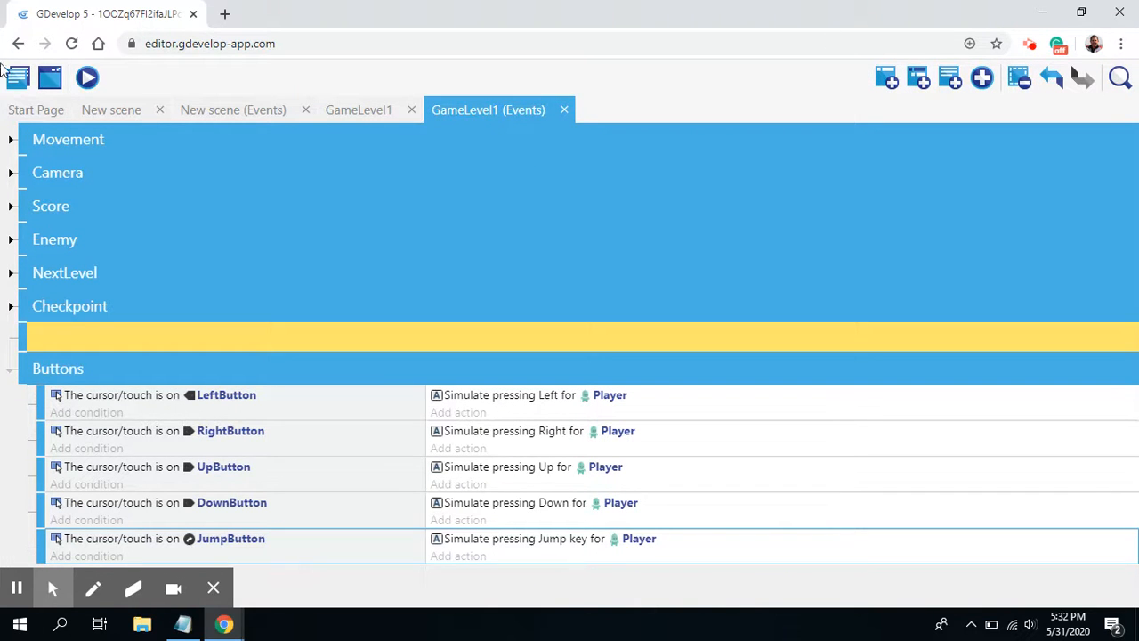
click(87, 78)
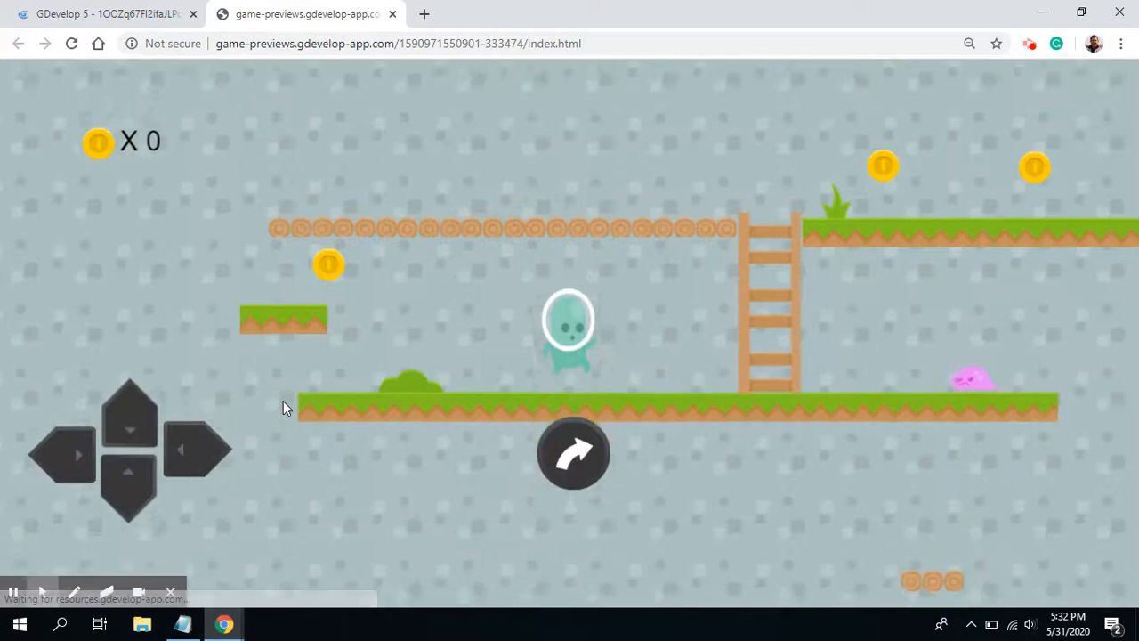
Step: Test the right, left and jump buttons in the preview by moving Player past the ladder and jumping toward the enemy
click(206, 443)
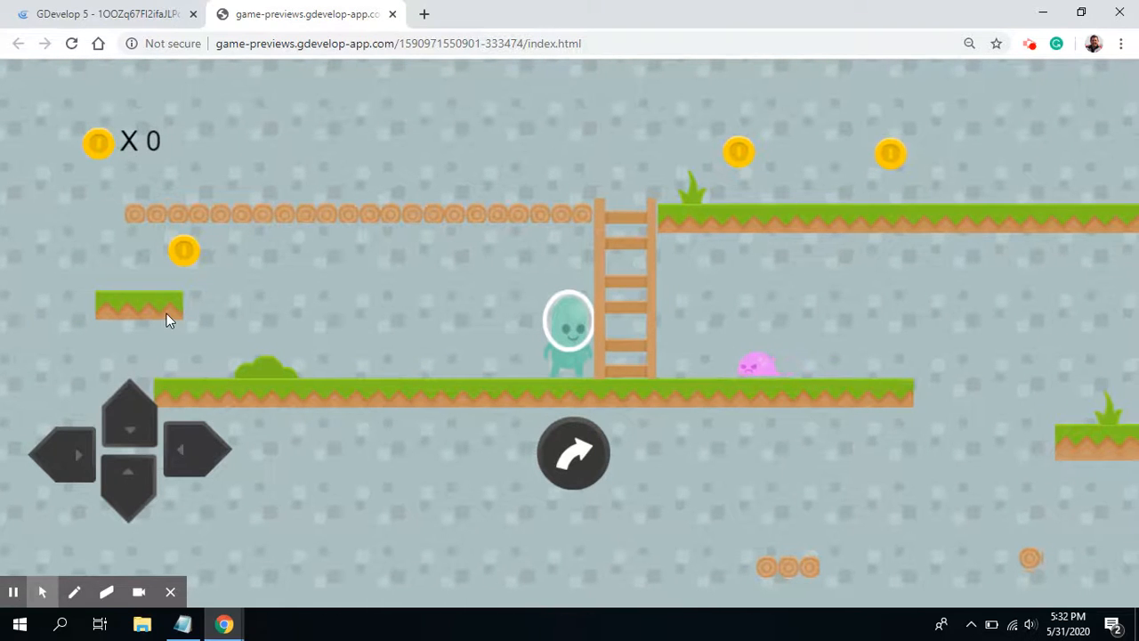
click(75, 452)
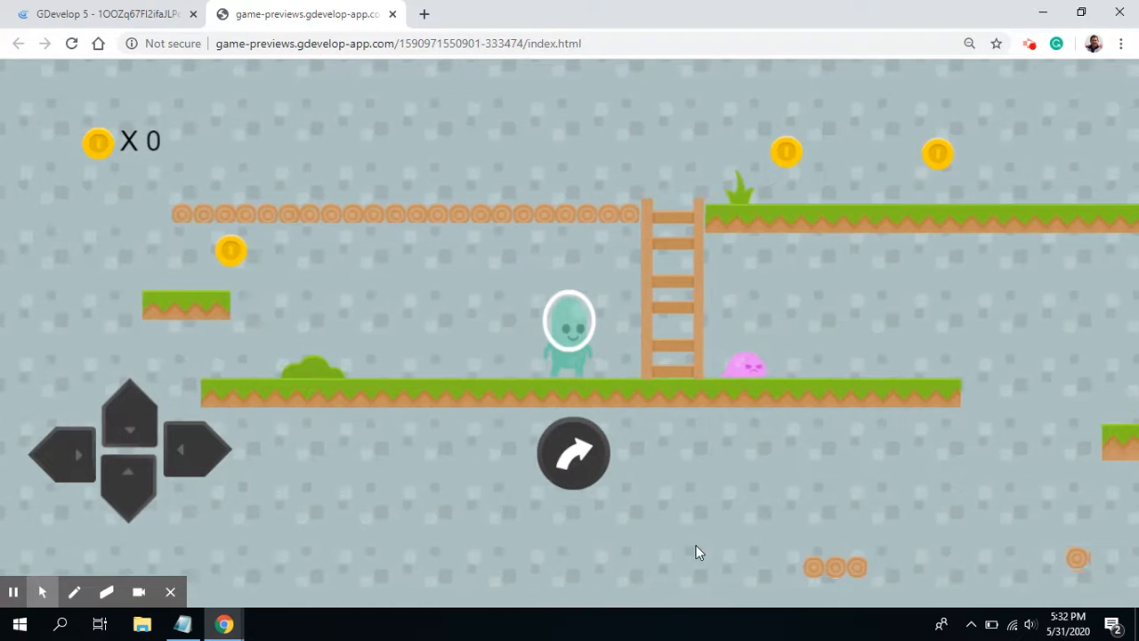
click(580, 458)
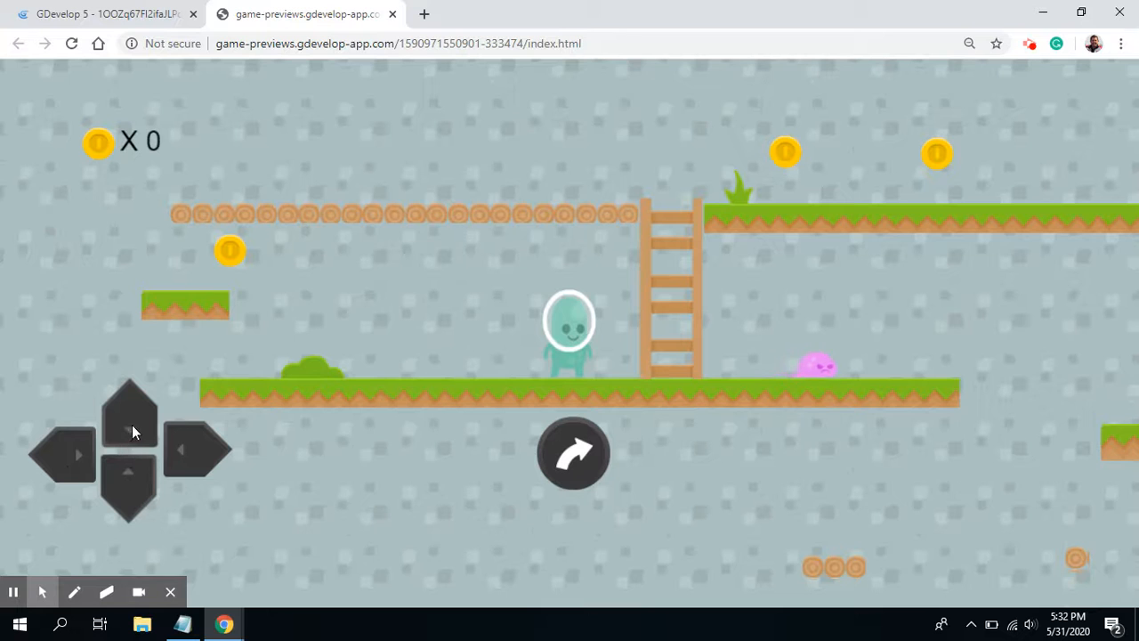
click(182, 441)
click(588, 465)
click(187, 441)
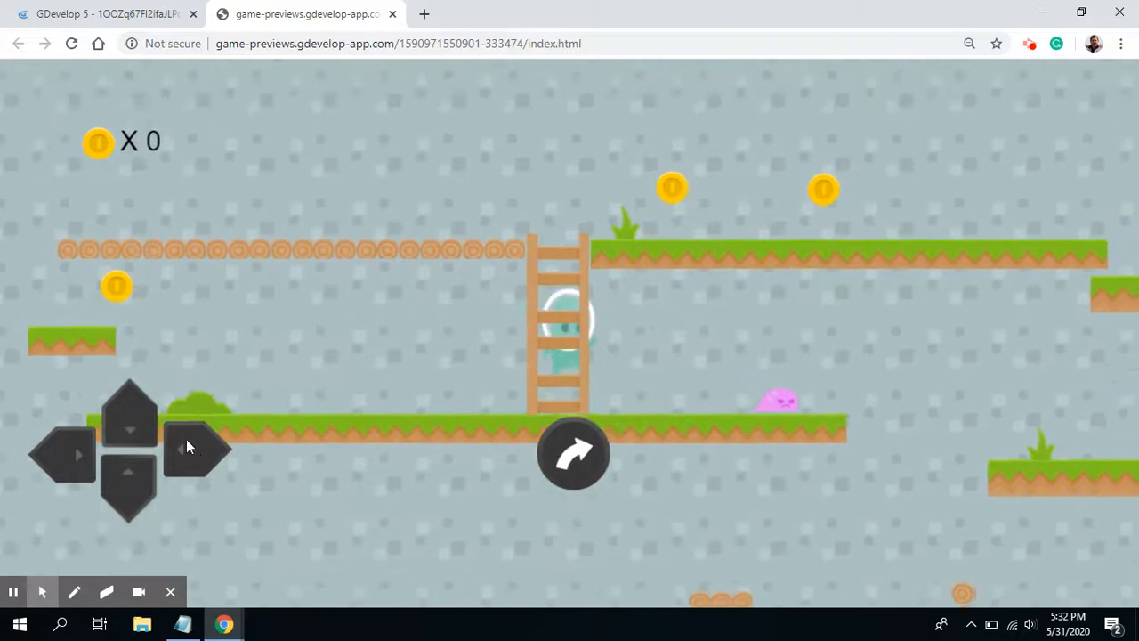
click(575, 464)
click(183, 439)
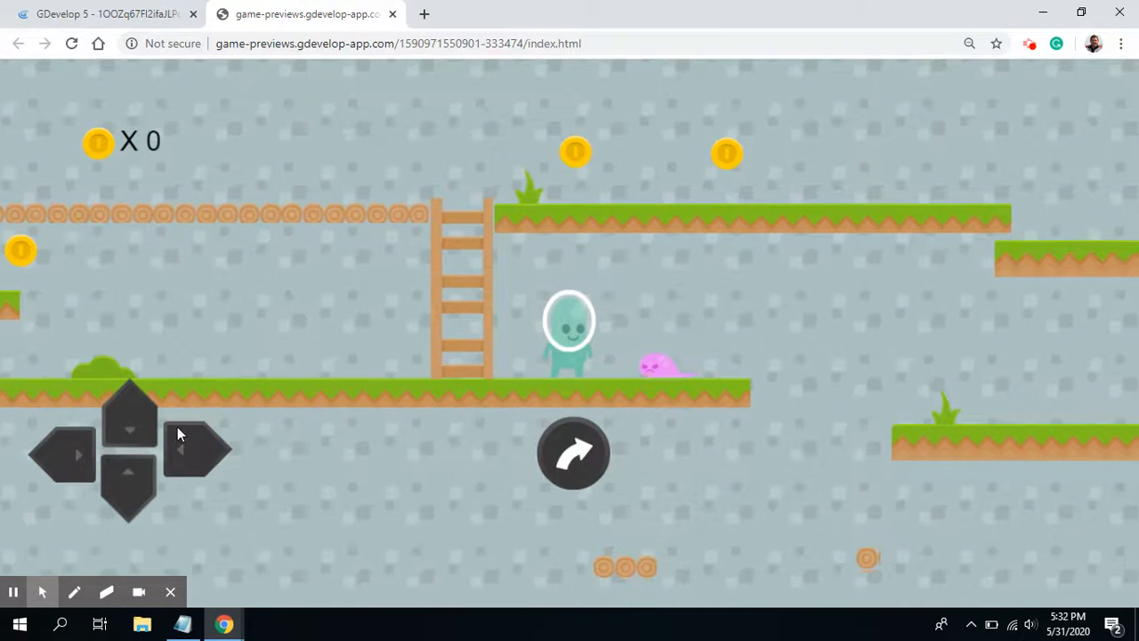
click(561, 443)
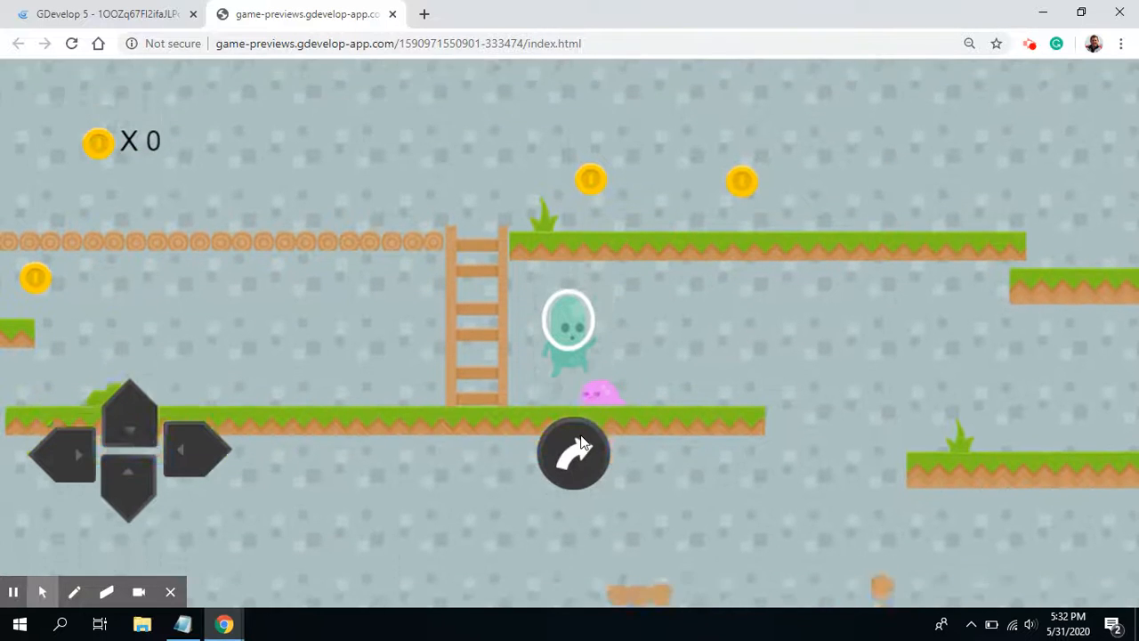
click(210, 461)
Step: Test moving Player back and forth across the ladder with the direction buttons, try the jump button again, and close the preview
click(70, 448)
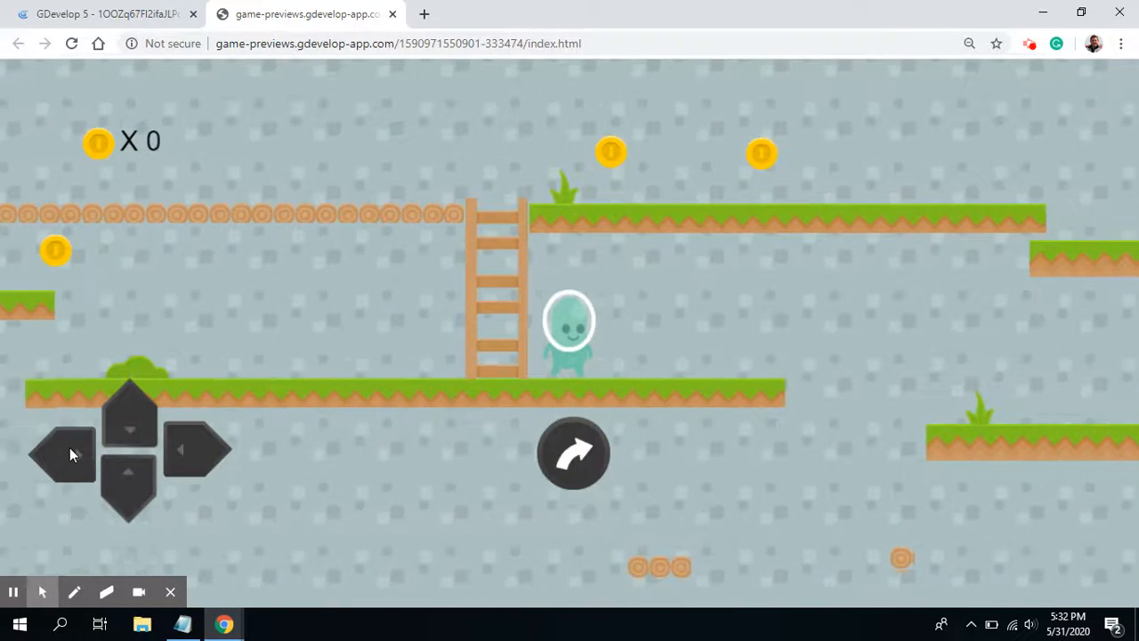
click(213, 444)
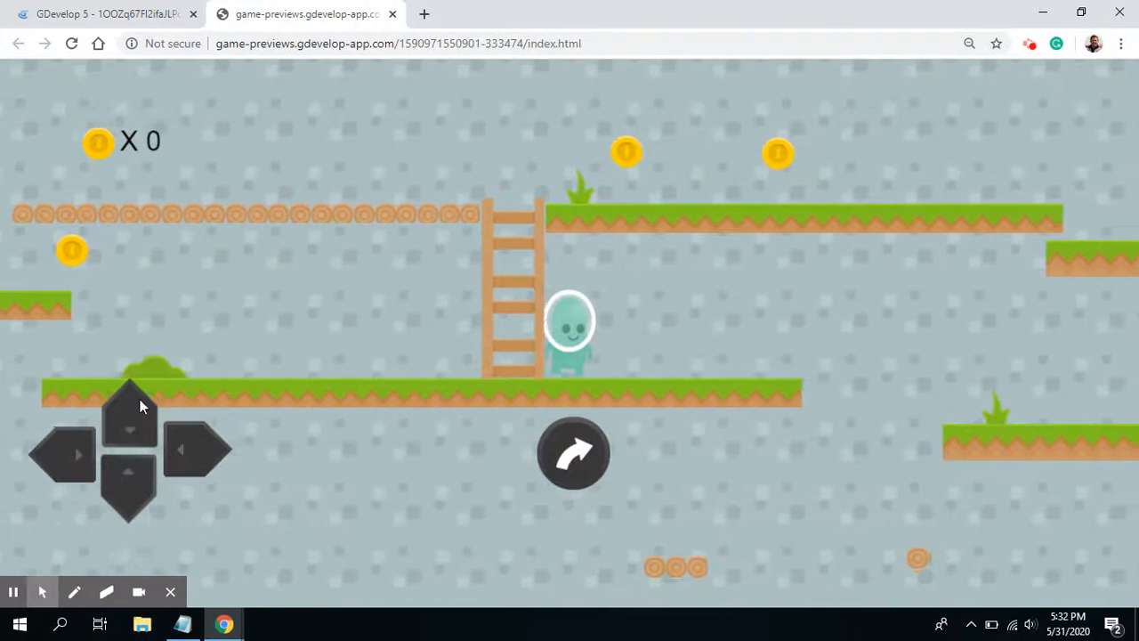
click(75, 437)
click(176, 434)
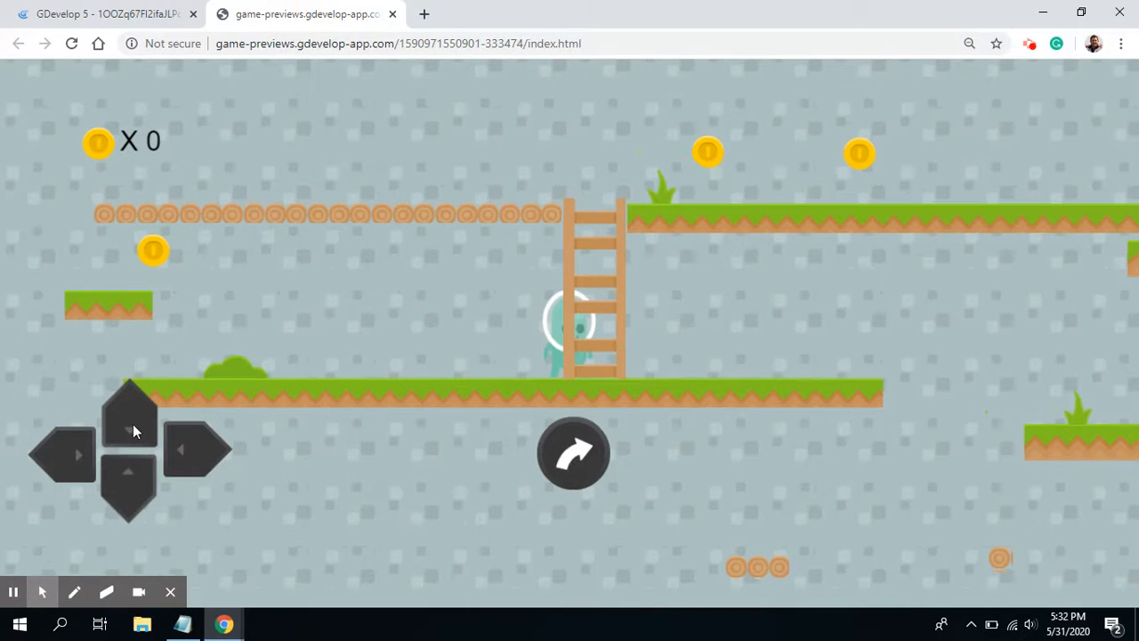
click(162, 437)
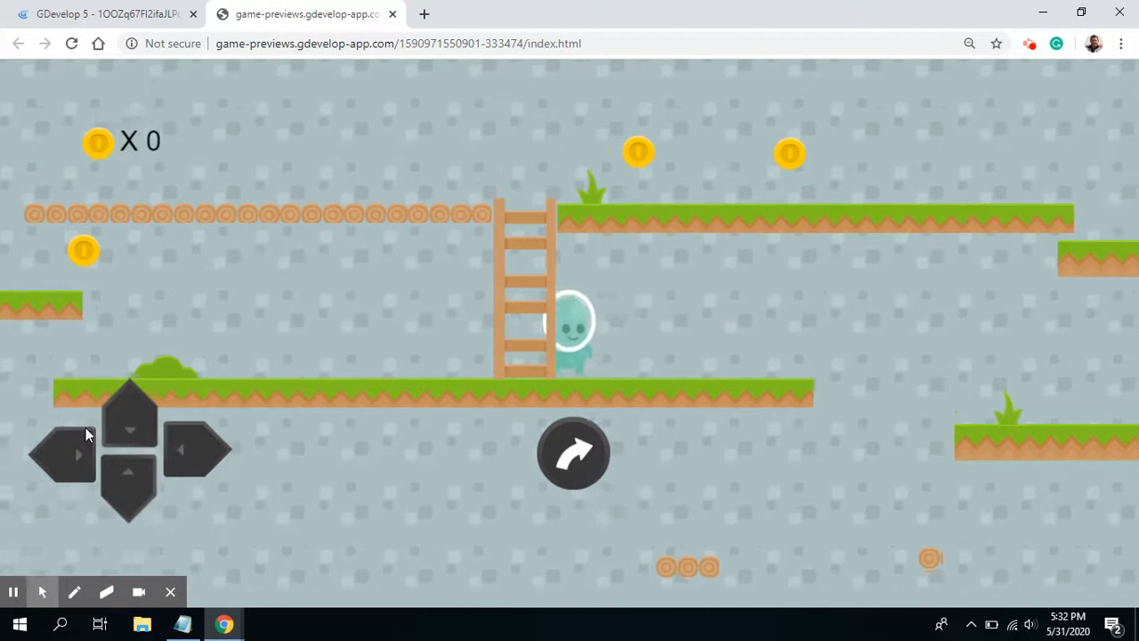
click(84, 431)
click(190, 444)
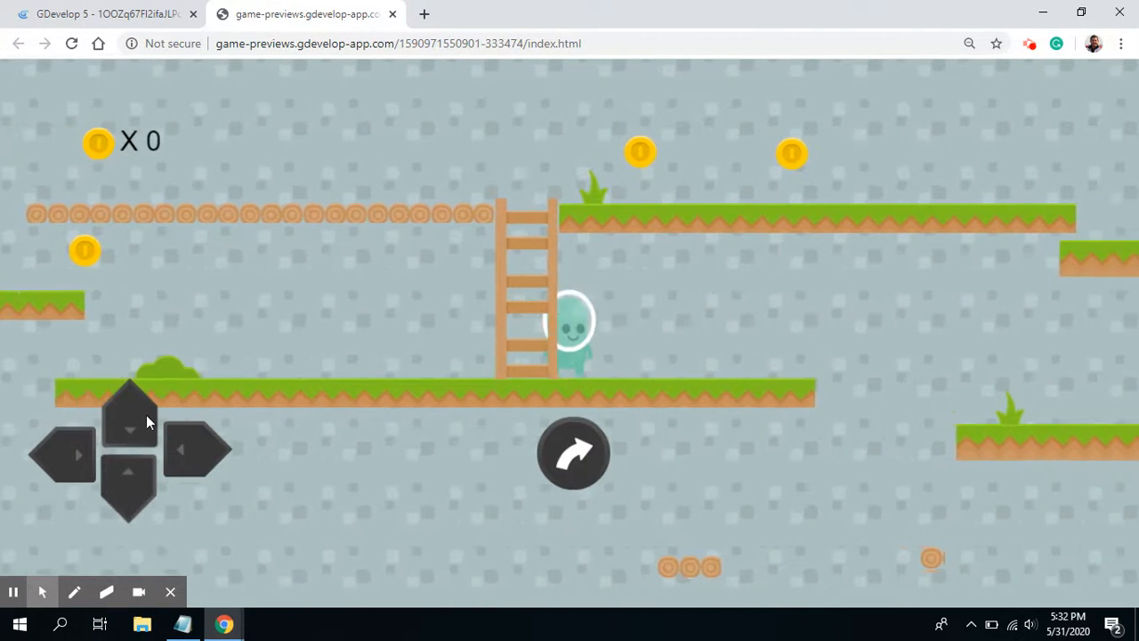
click(92, 449)
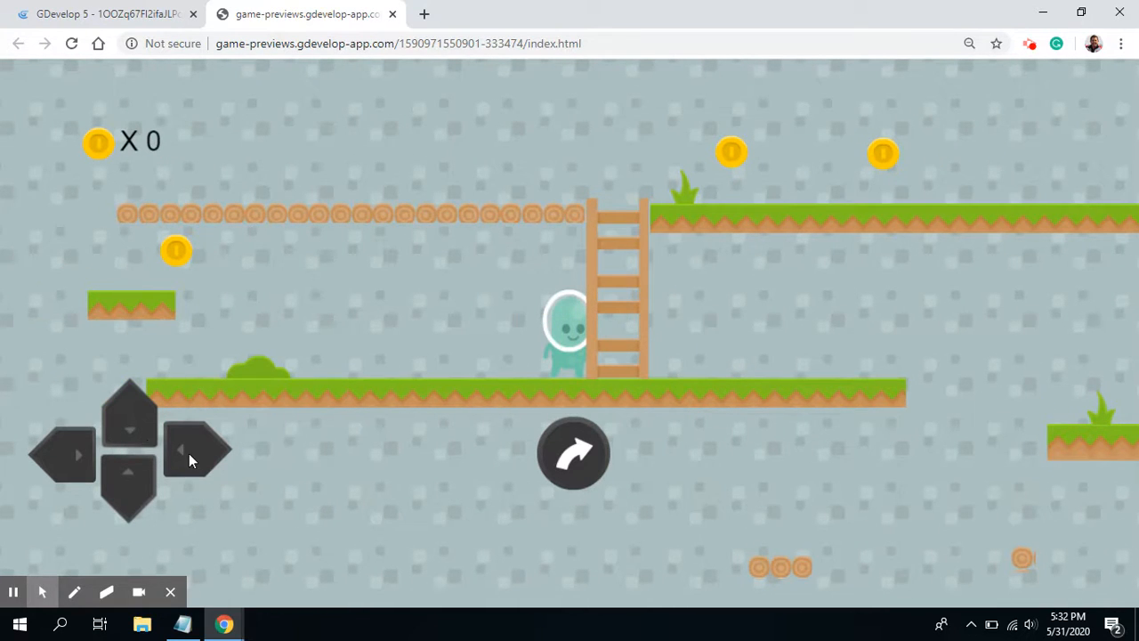
click(188, 453)
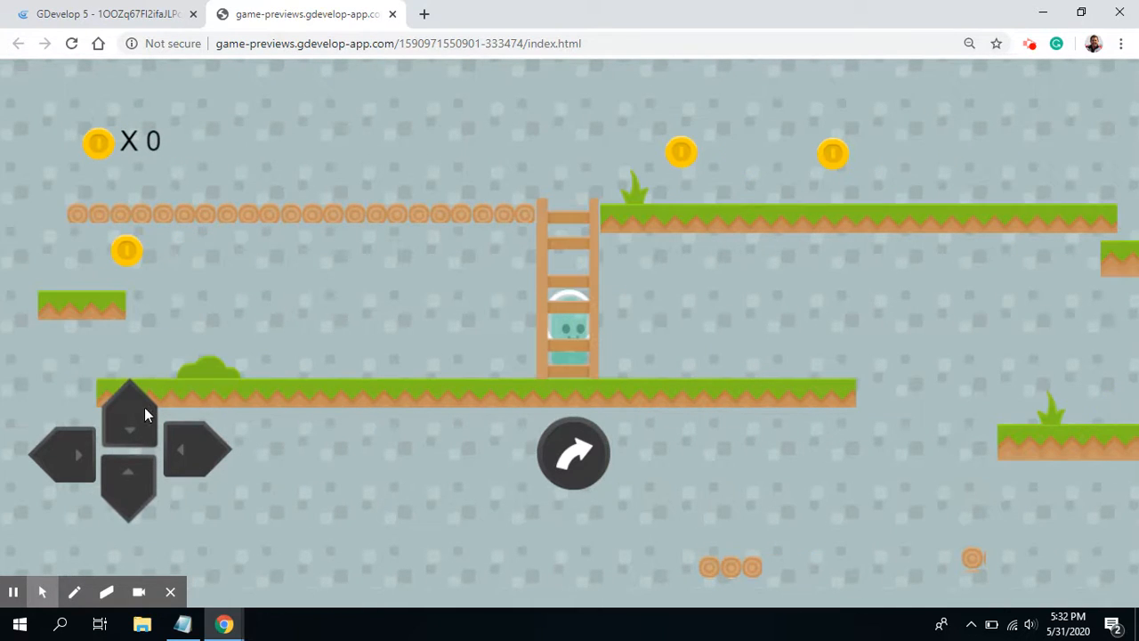
click(109, 441)
click(600, 470)
click(598, 466)
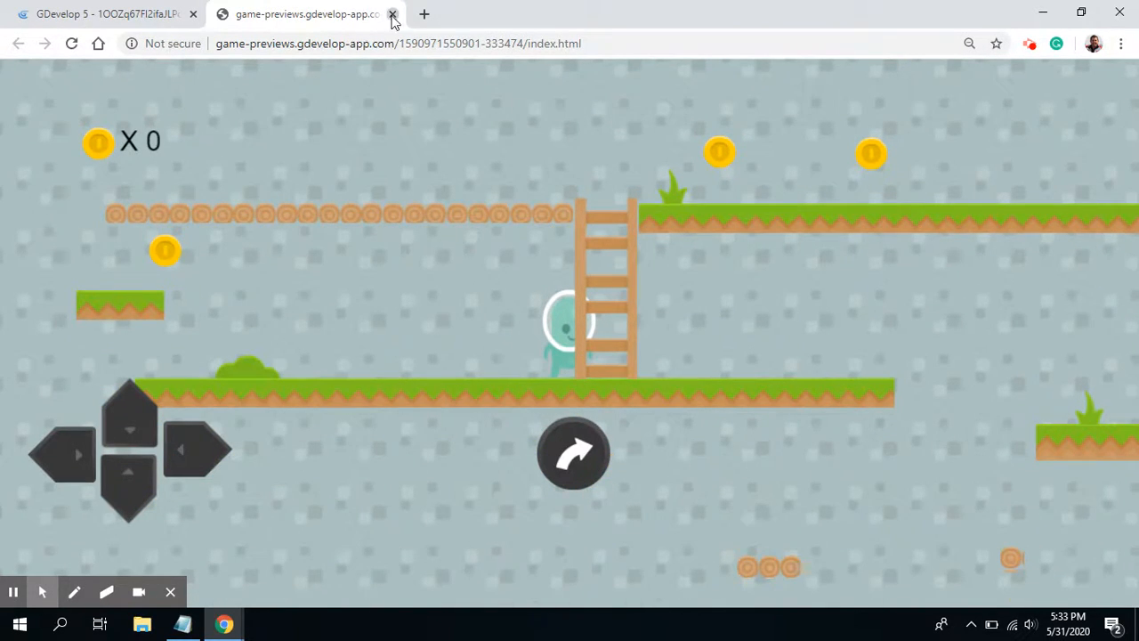
click(392, 13)
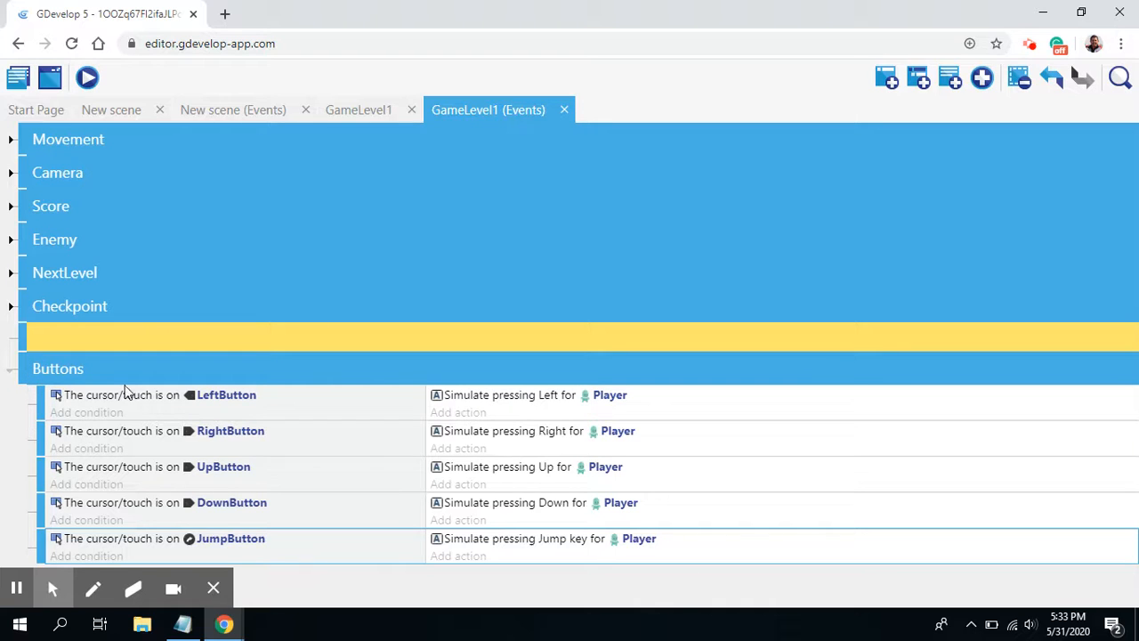
Step: Add an empty event and place it first in the Buttons group, above the LeftButton event
click(885, 80)
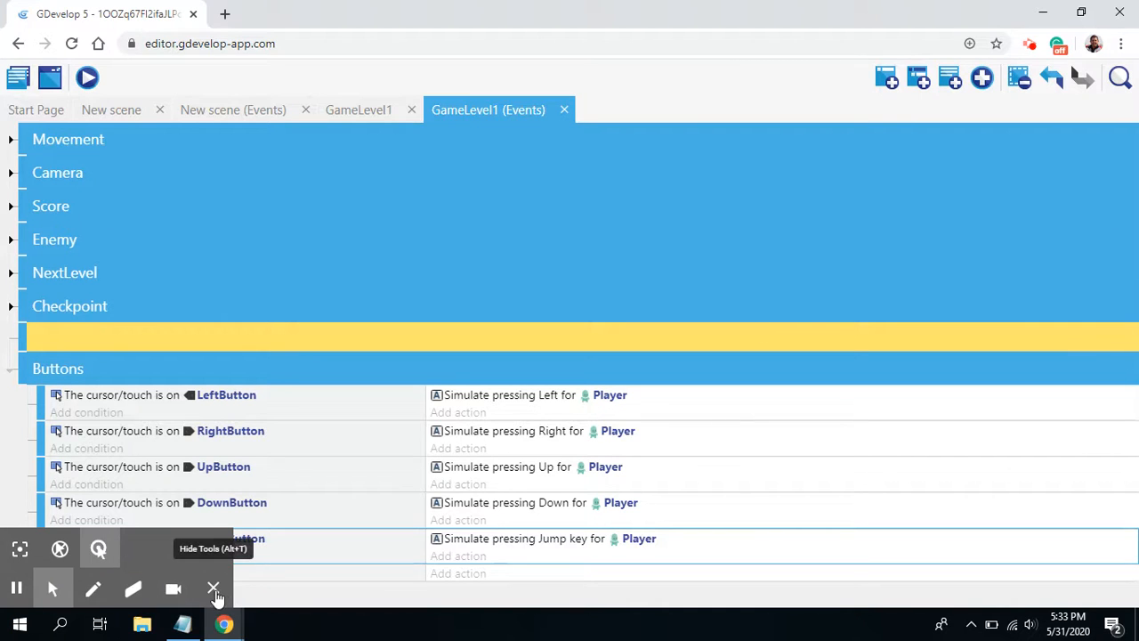
click(213, 590)
drag(43, 576, 44, 391)
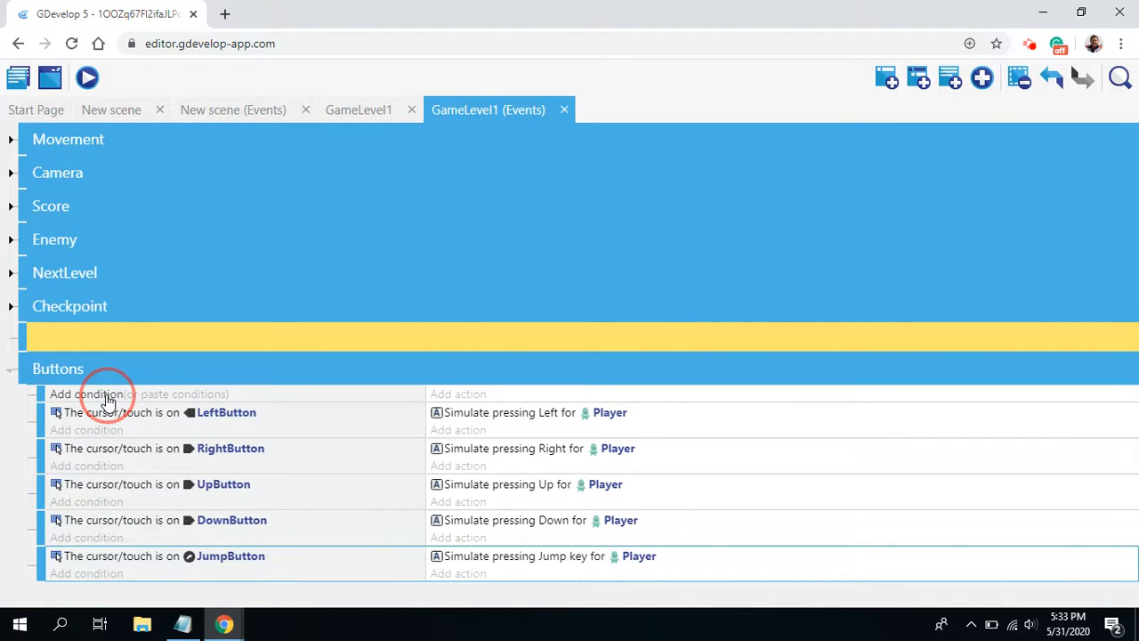
click(172, 394)
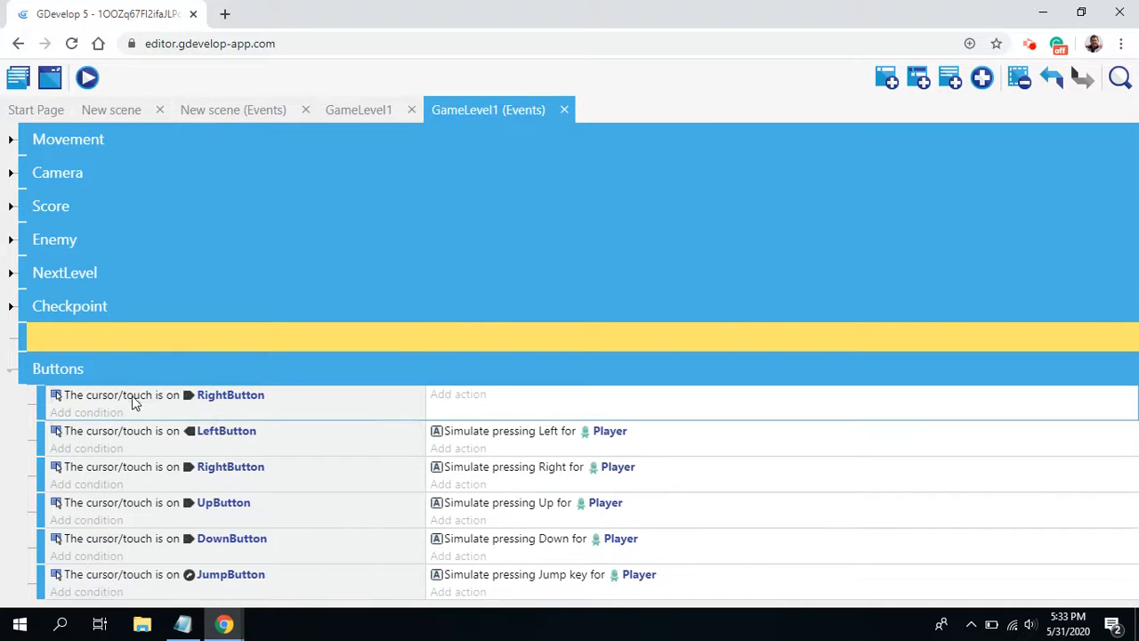
right_click(96, 397)
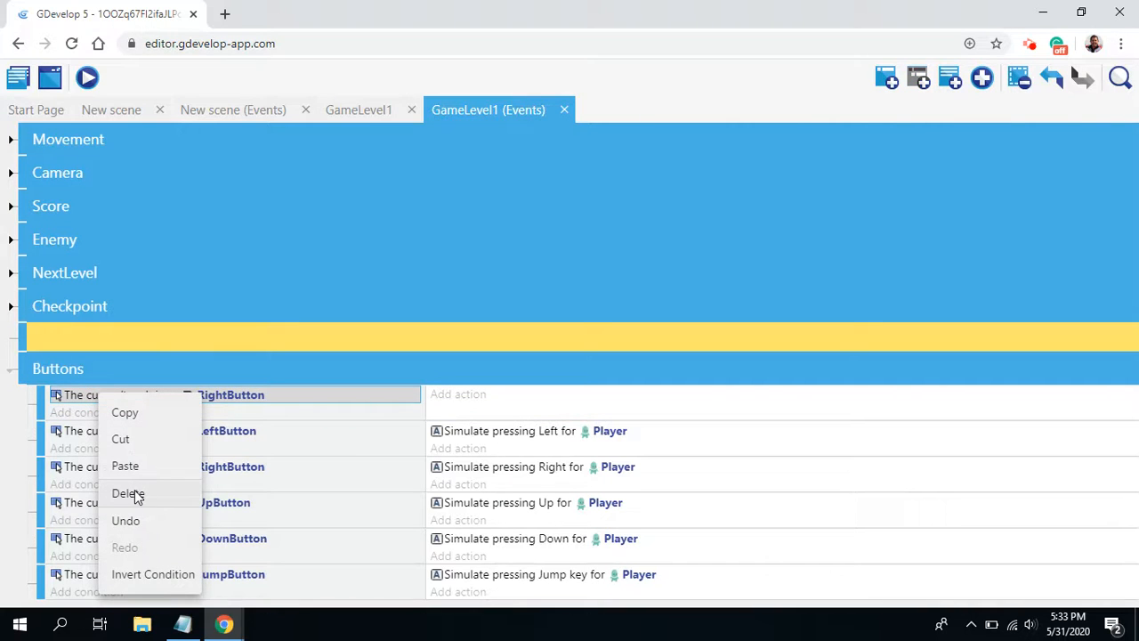
click(129, 494)
Step: Add the condition "At the beginning of the scene" to the empty event at the start of the Buttons group
click(89, 398)
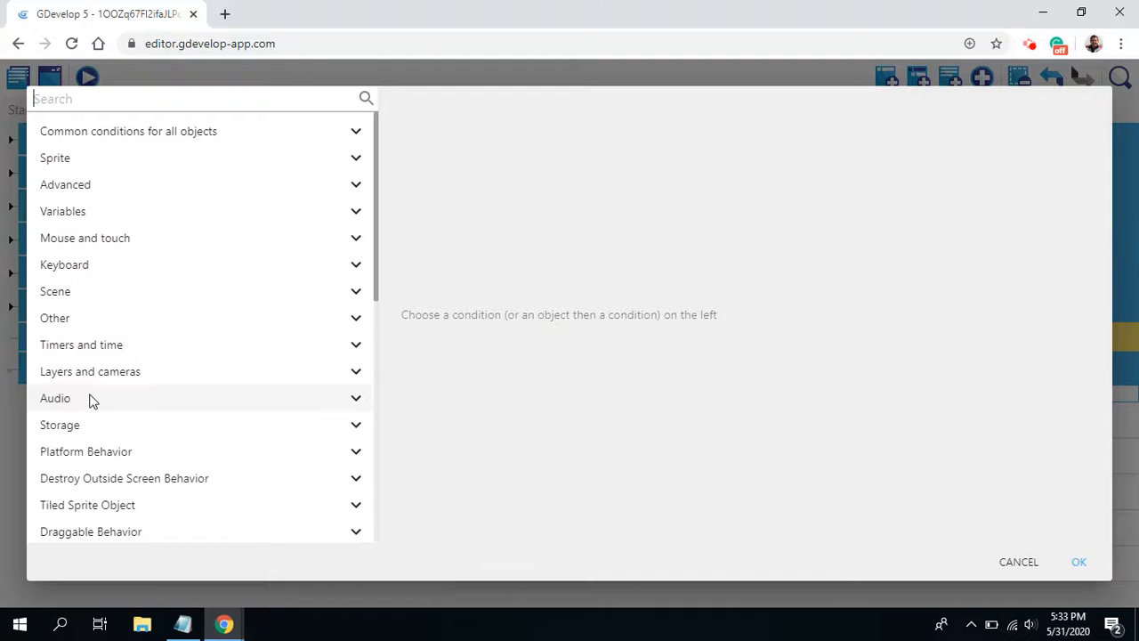
text(at the)
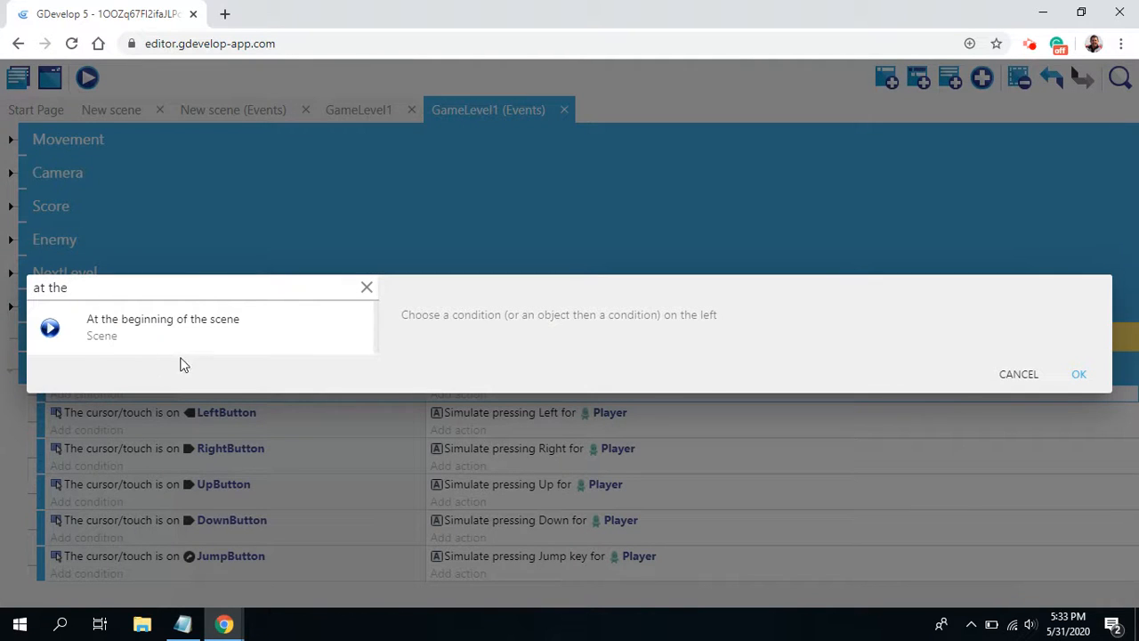
click(151, 324)
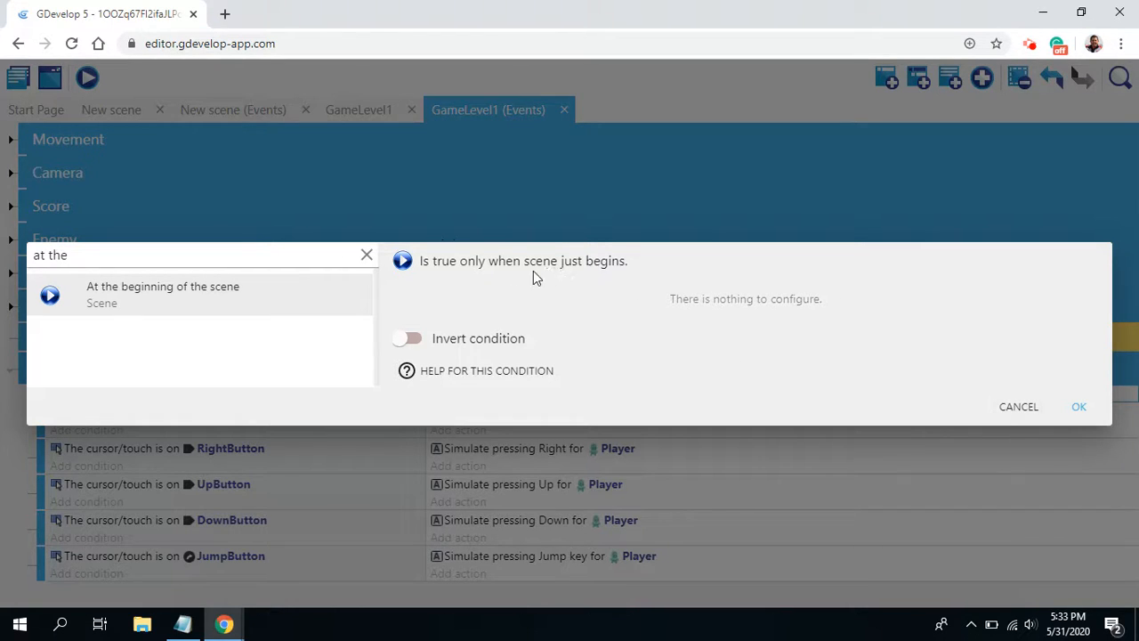
click(1078, 406)
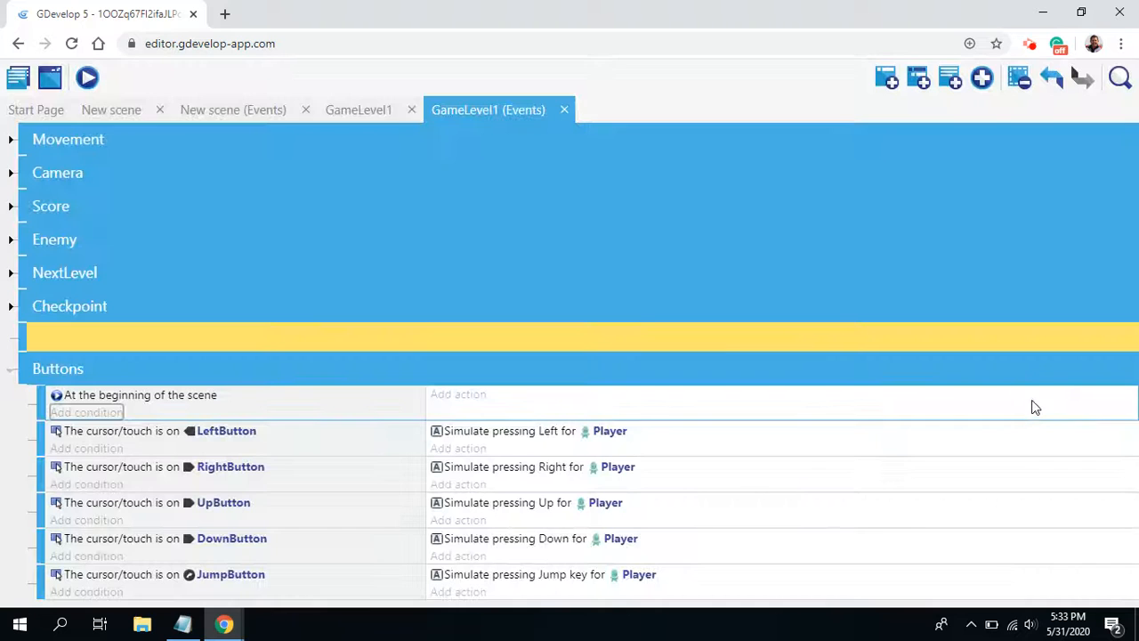
Step: Add the action "De/activate moving the mouse cursor with touches" to the beginning-of-scene event, with Activate set to No
click(462, 395)
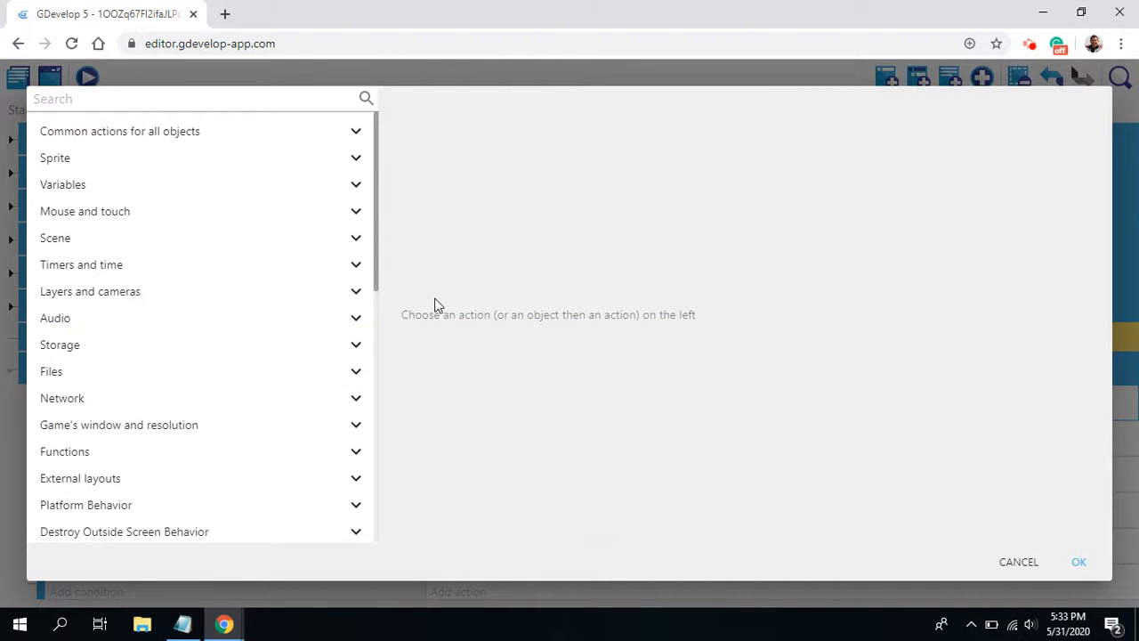
text(de)
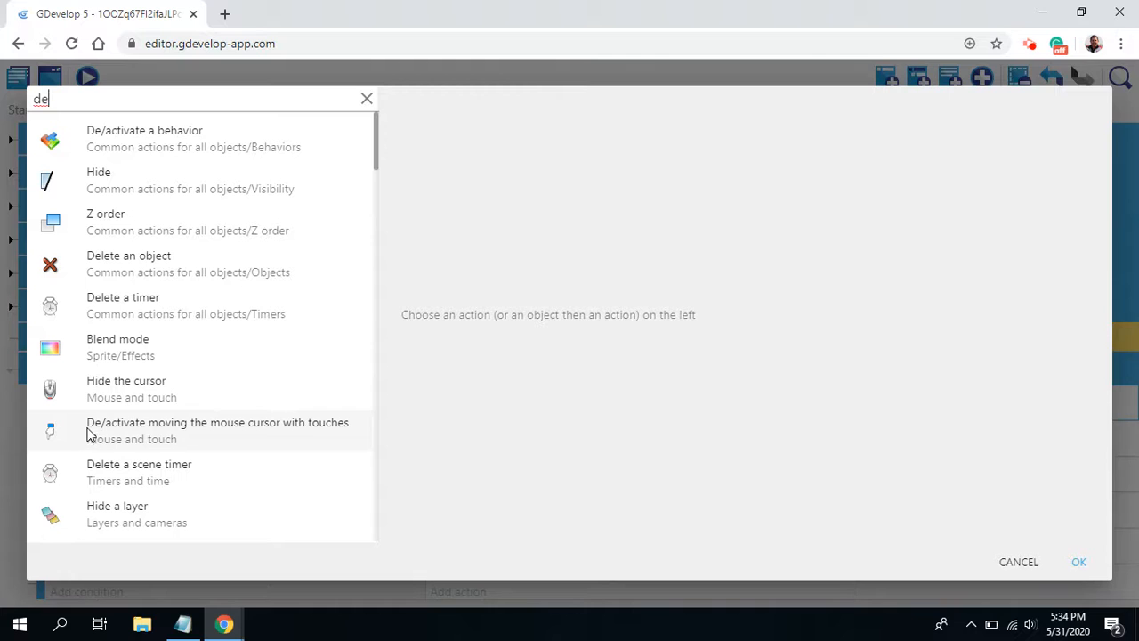
click(290, 429)
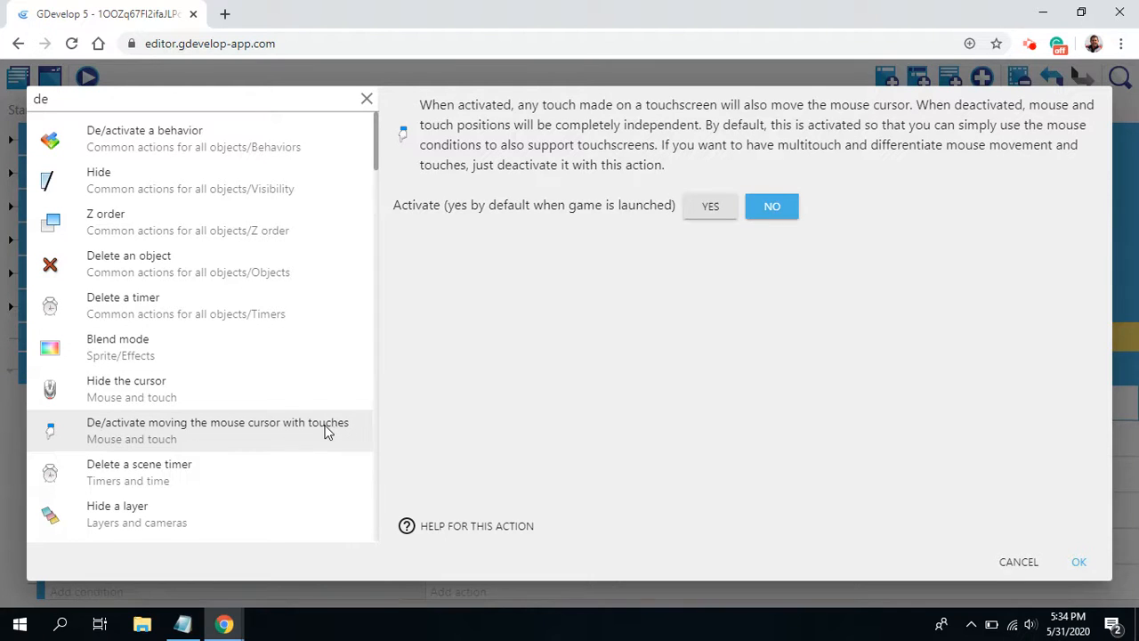
click(793, 210)
click(1079, 563)
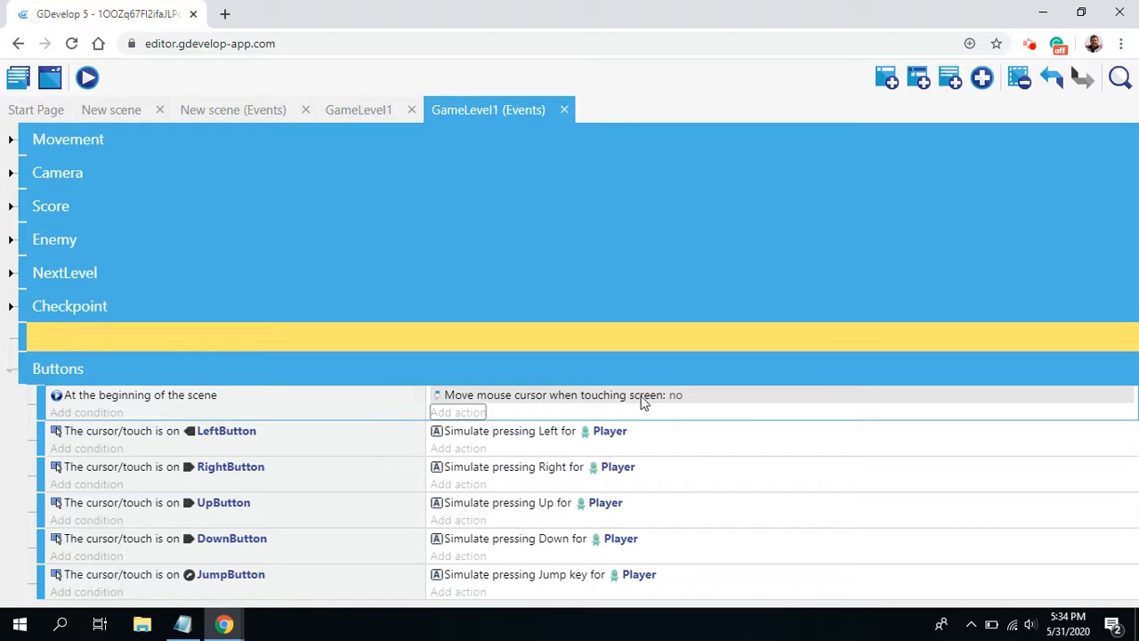
click(459, 414)
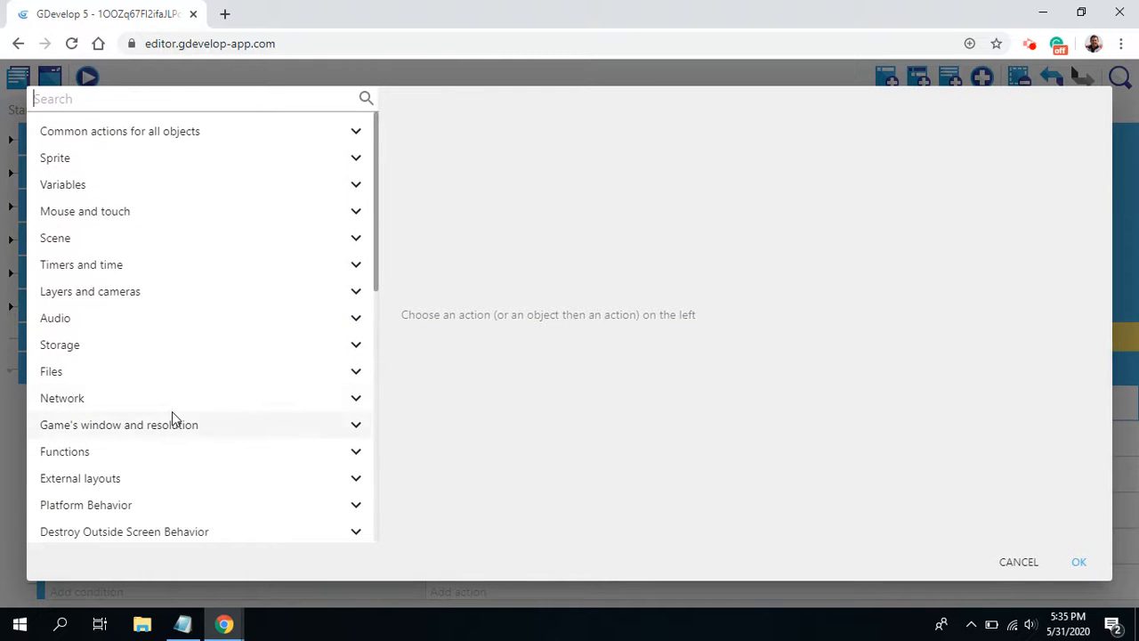
text(hid)
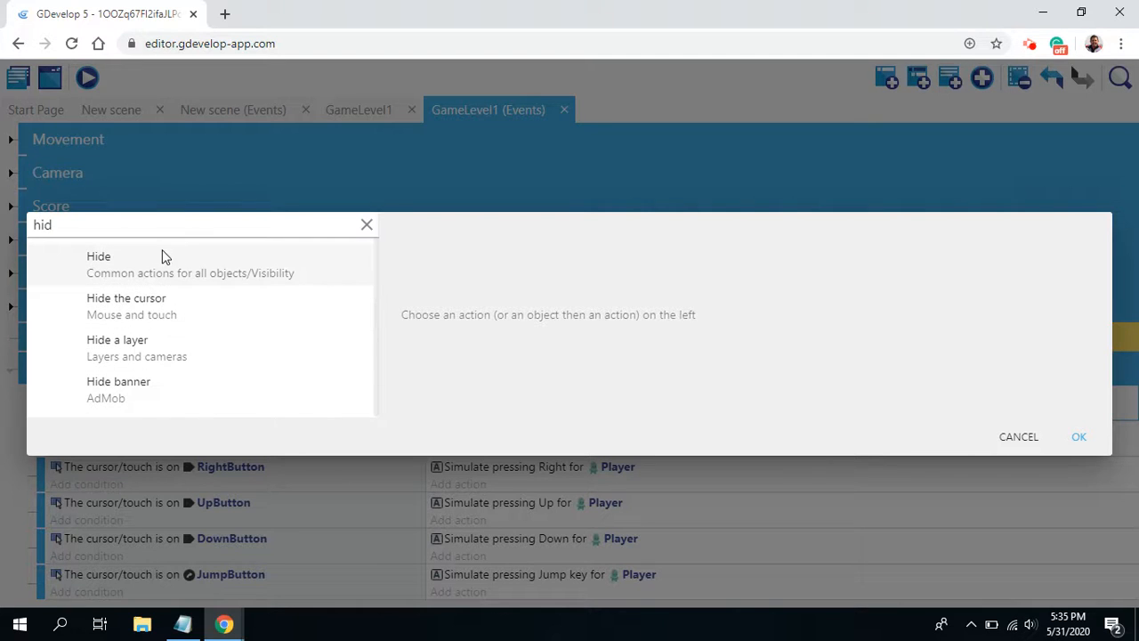
click(243, 276)
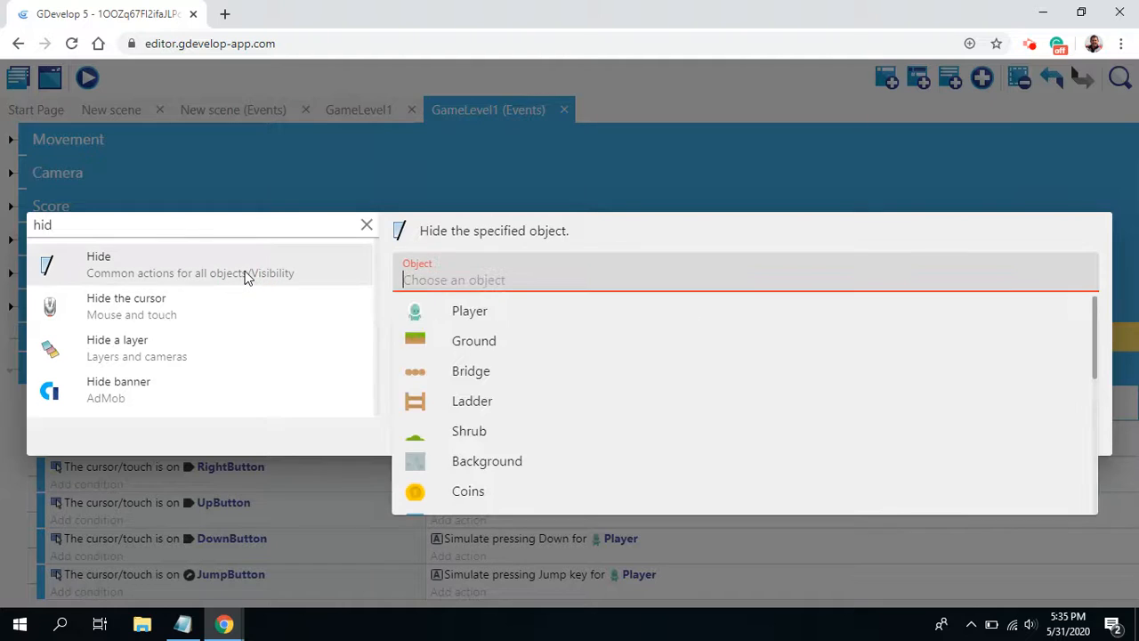
scroll(551, 398, down, 5)
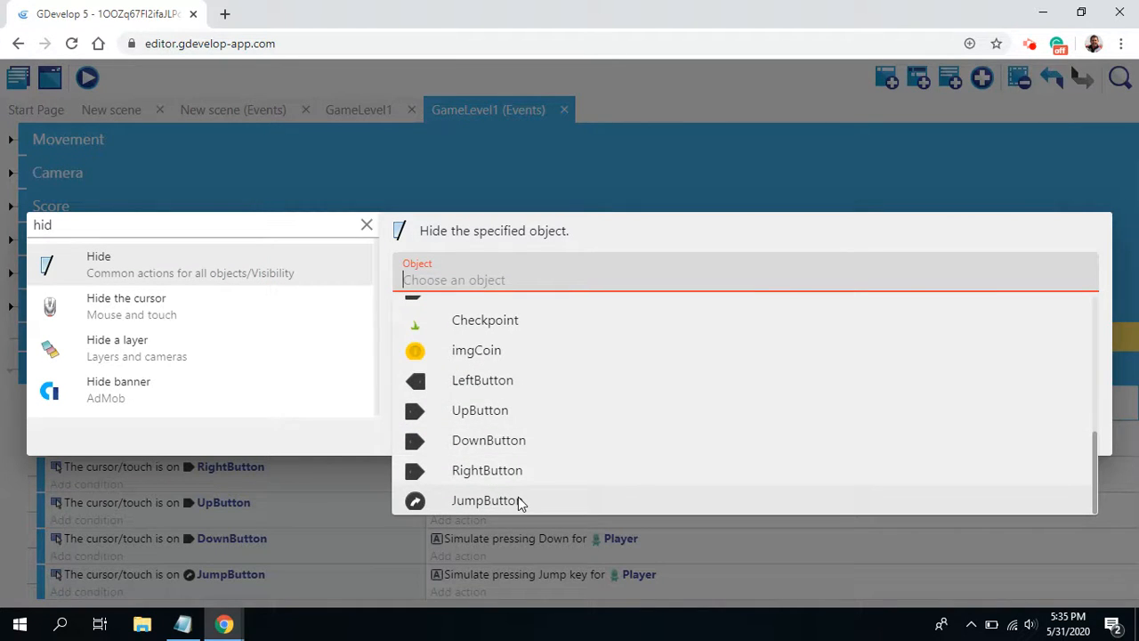
scroll(543, 445, up, 5)
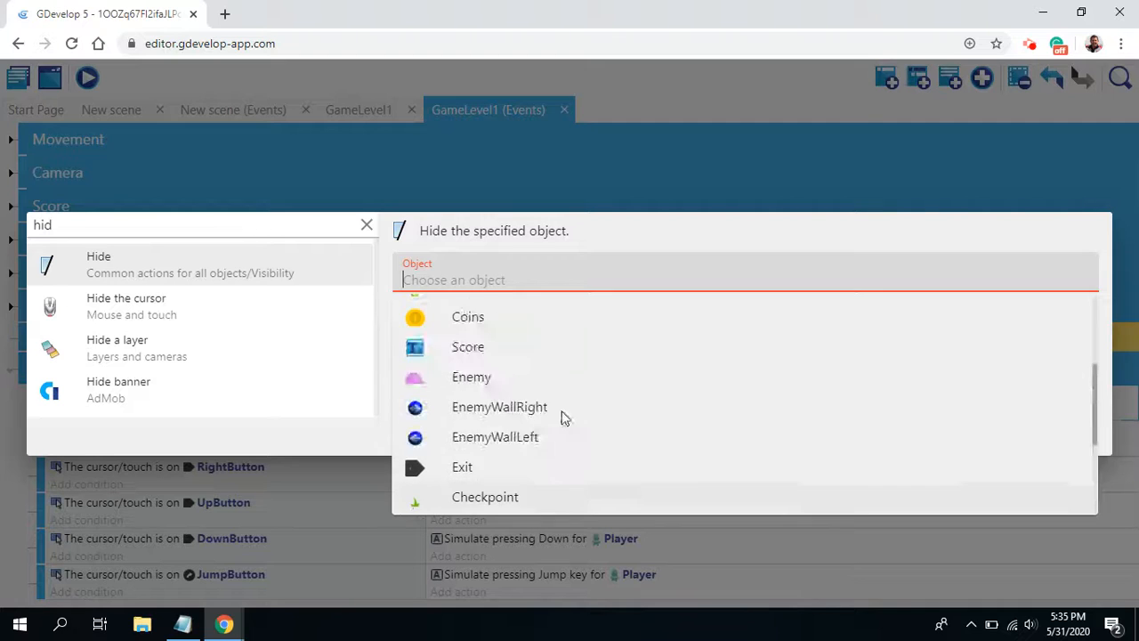
click(127, 259)
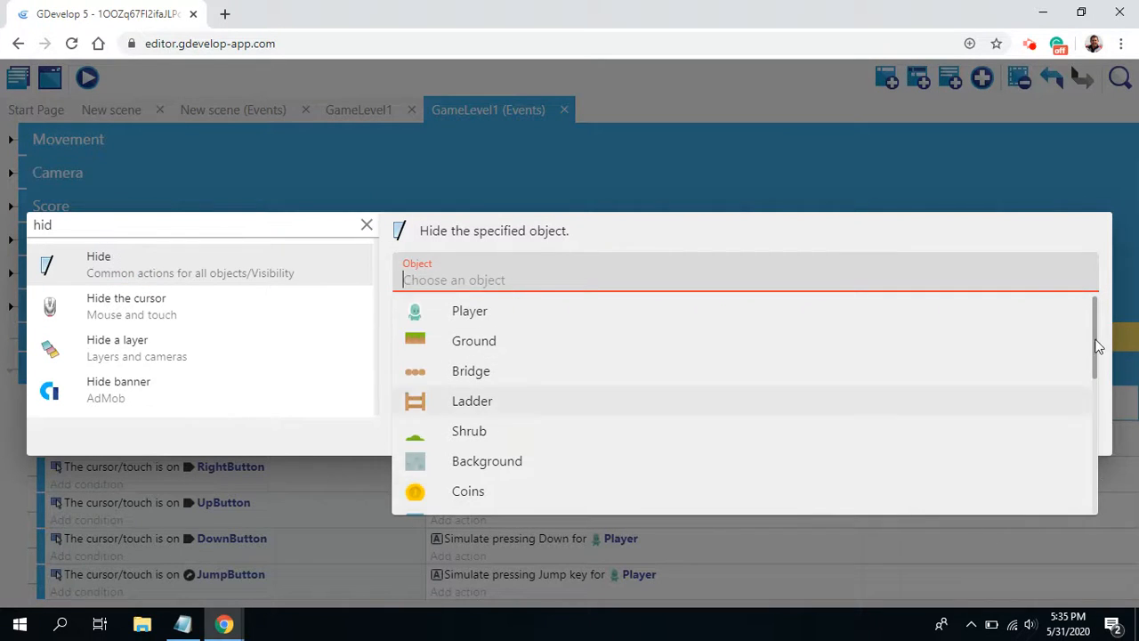
click(366, 233)
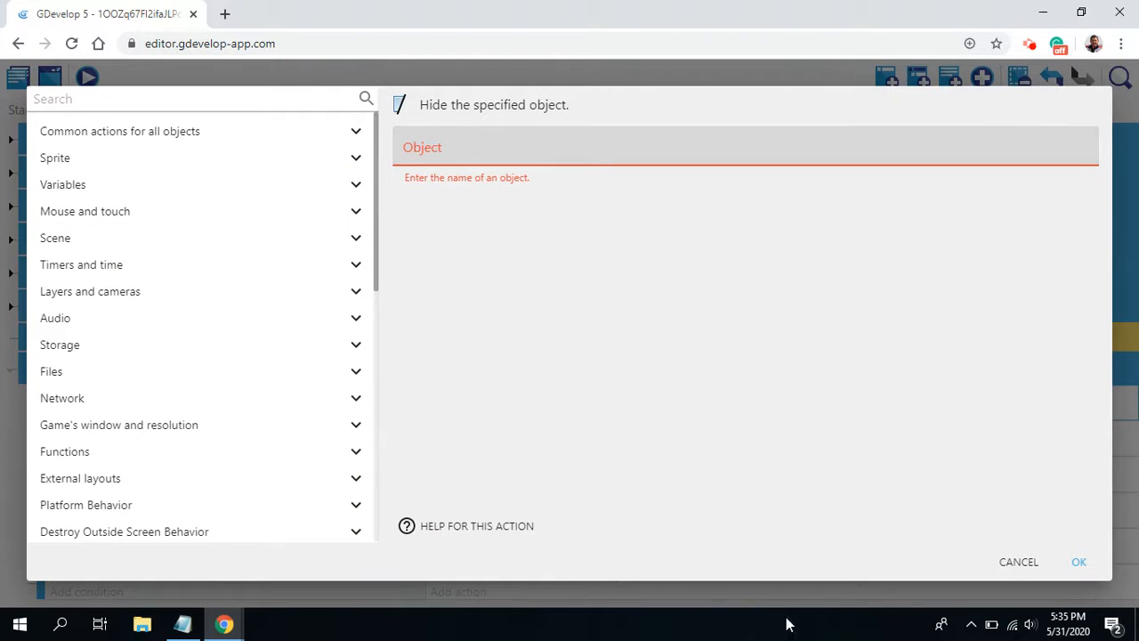
click(1005, 563)
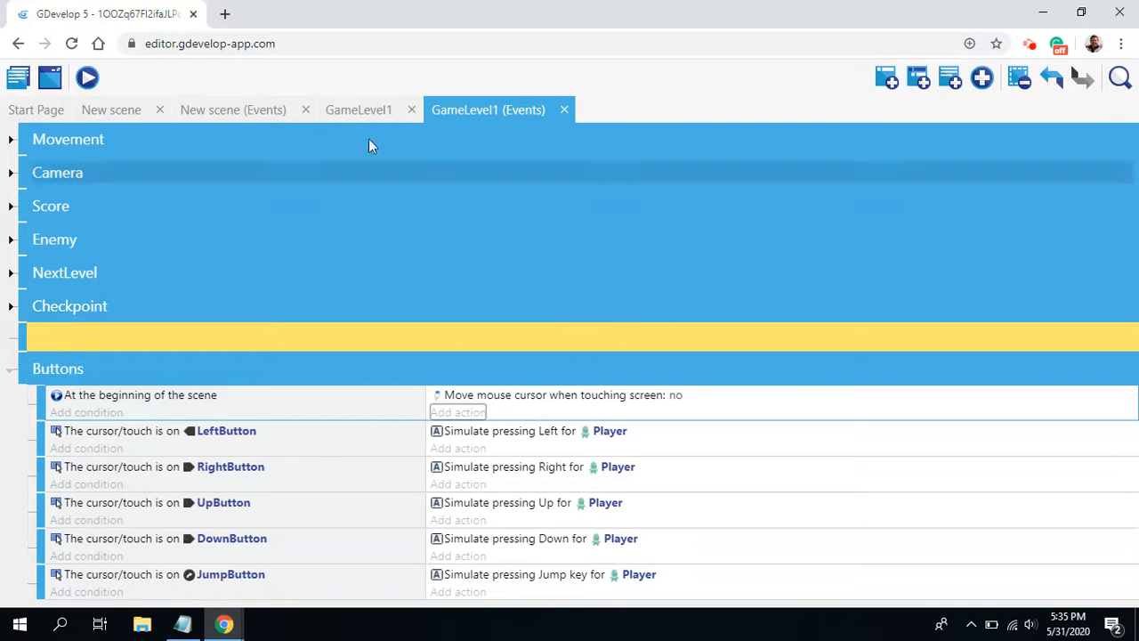
Step: Create an object group named MobileButtons in the GameLevel1 scene
click(360, 111)
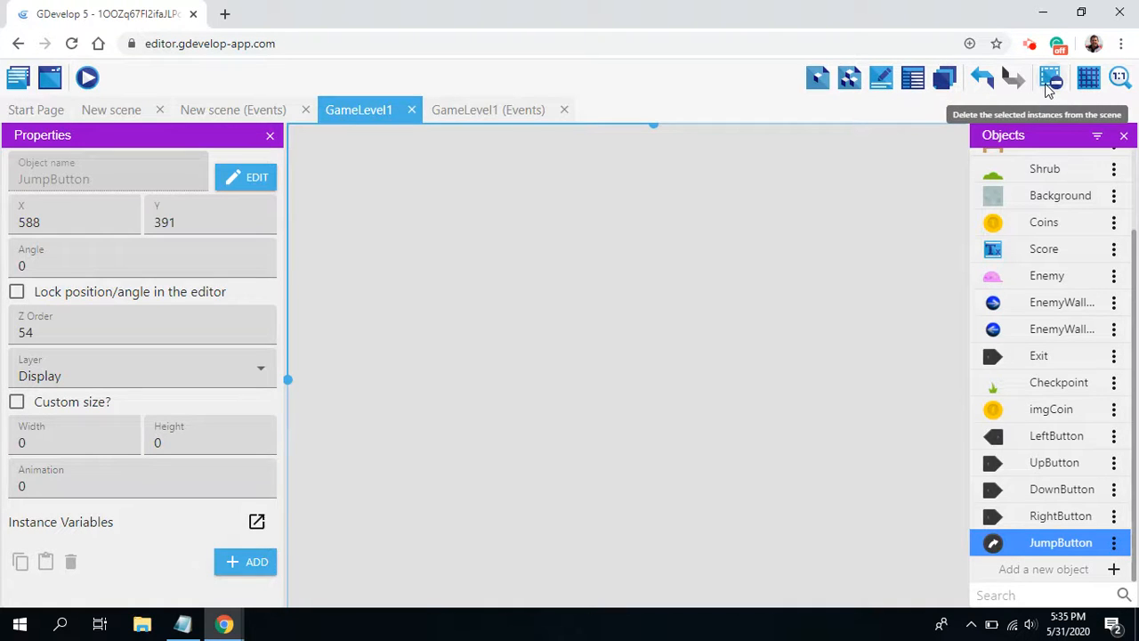
click(850, 80)
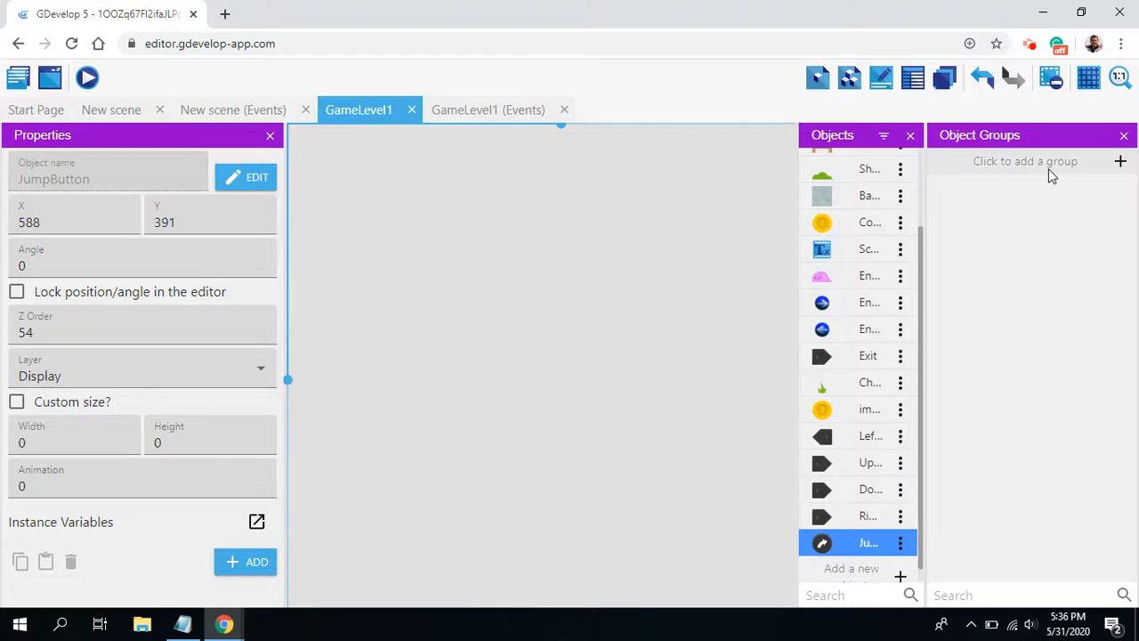
click(1120, 163)
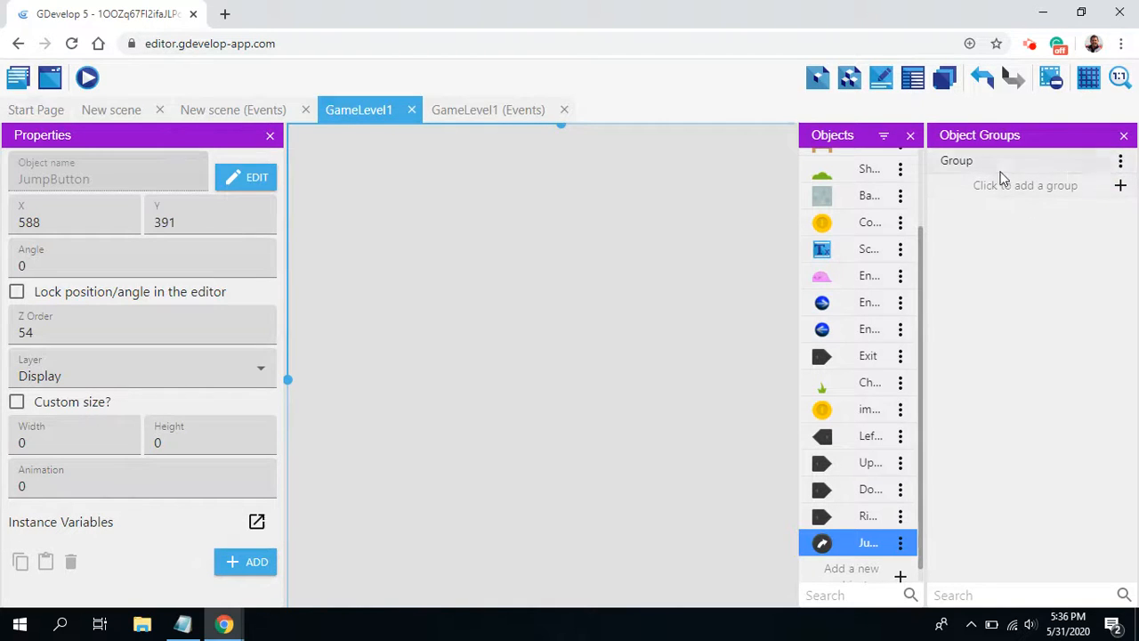
click(1121, 161)
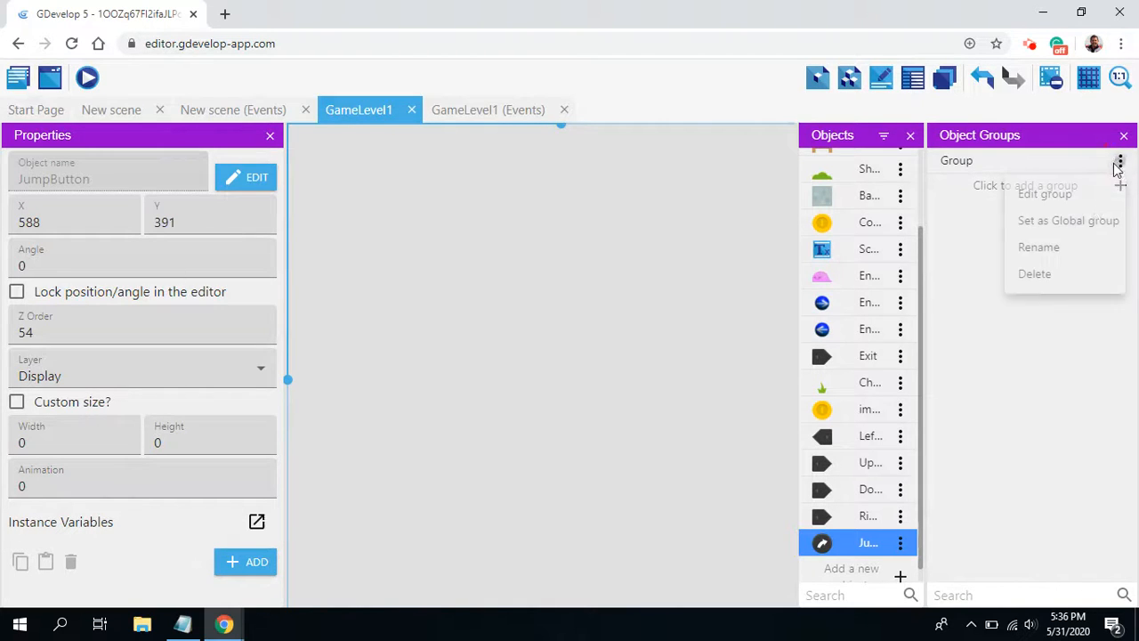
click(1032, 247)
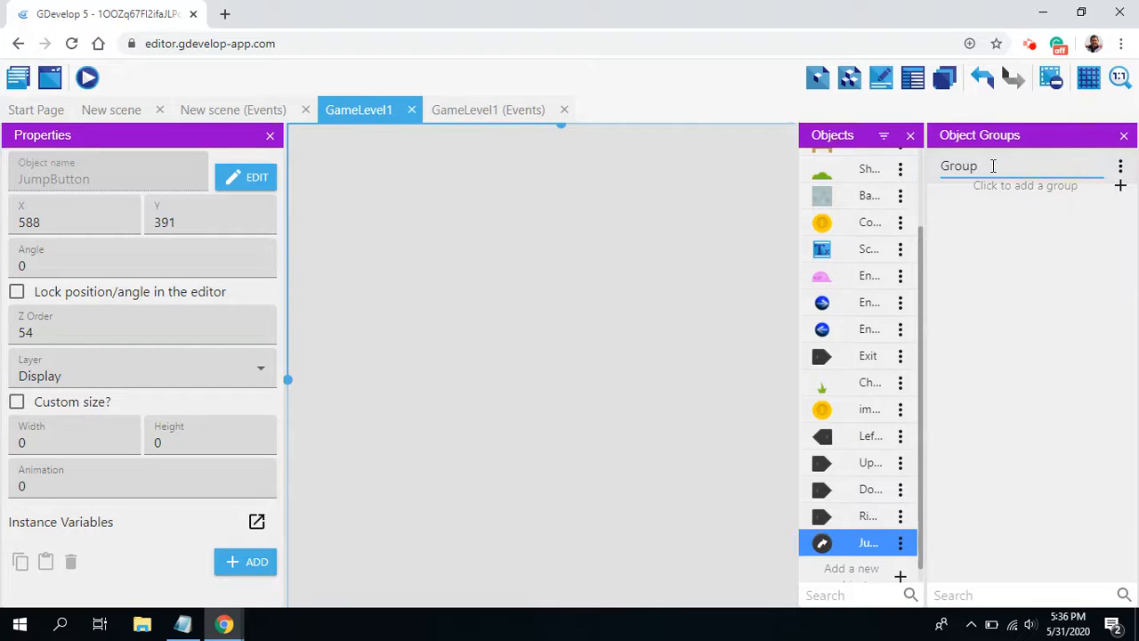
text(Mobile)
key(Return)
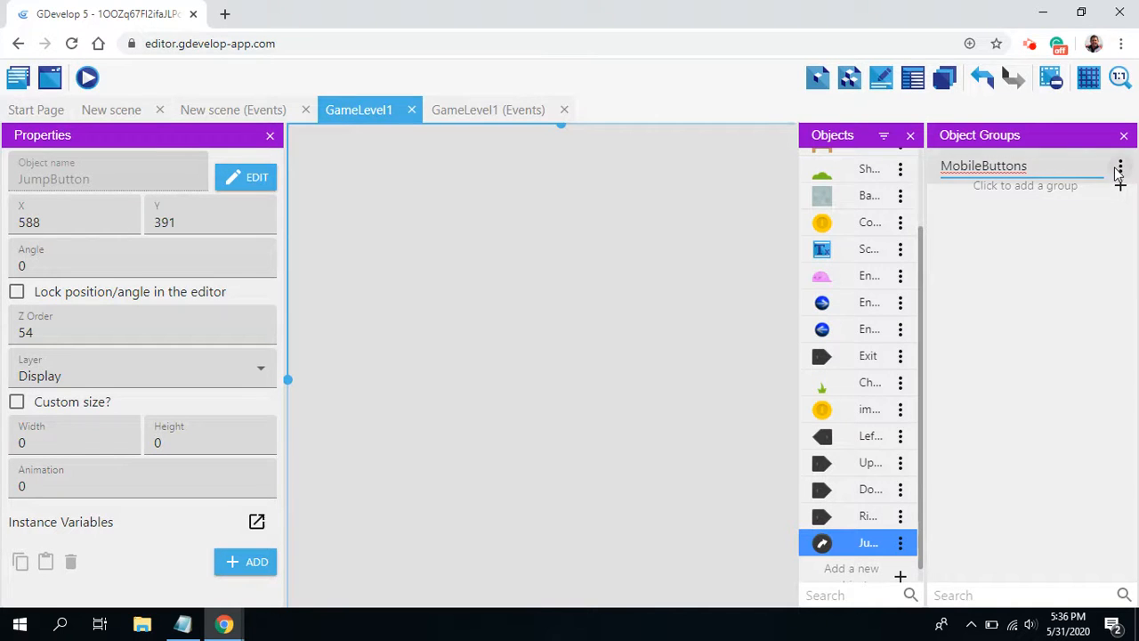
Step: Add LeftButton to the MobileButtons group and apply the change
click(1120, 163)
click(1039, 194)
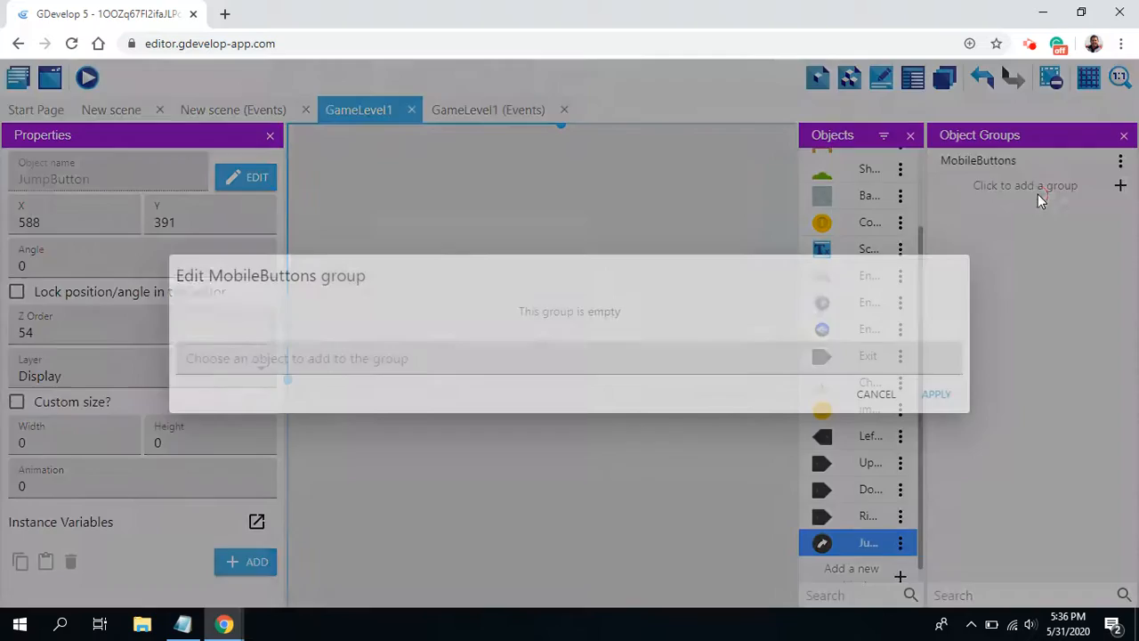
click(256, 356)
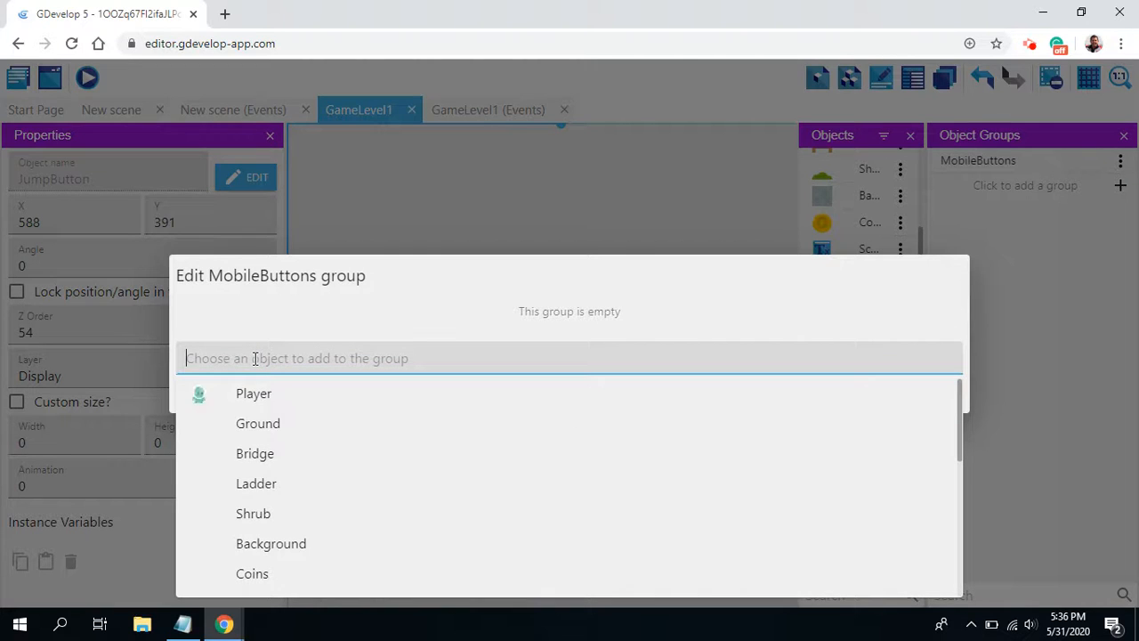
scroll(338, 469, down, 5)
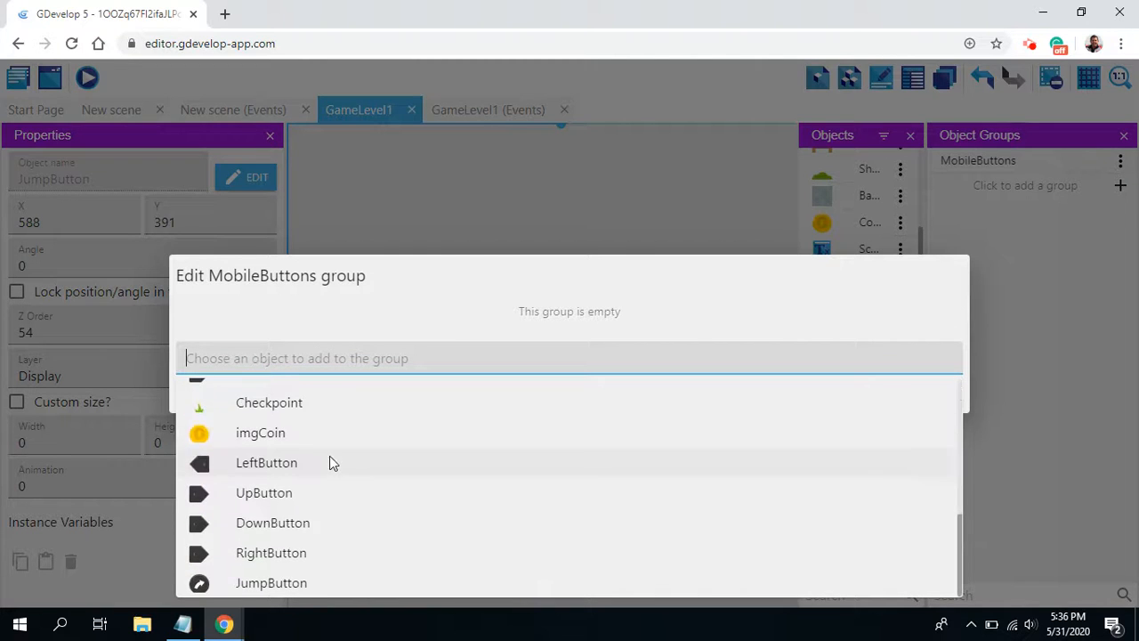
click(267, 467)
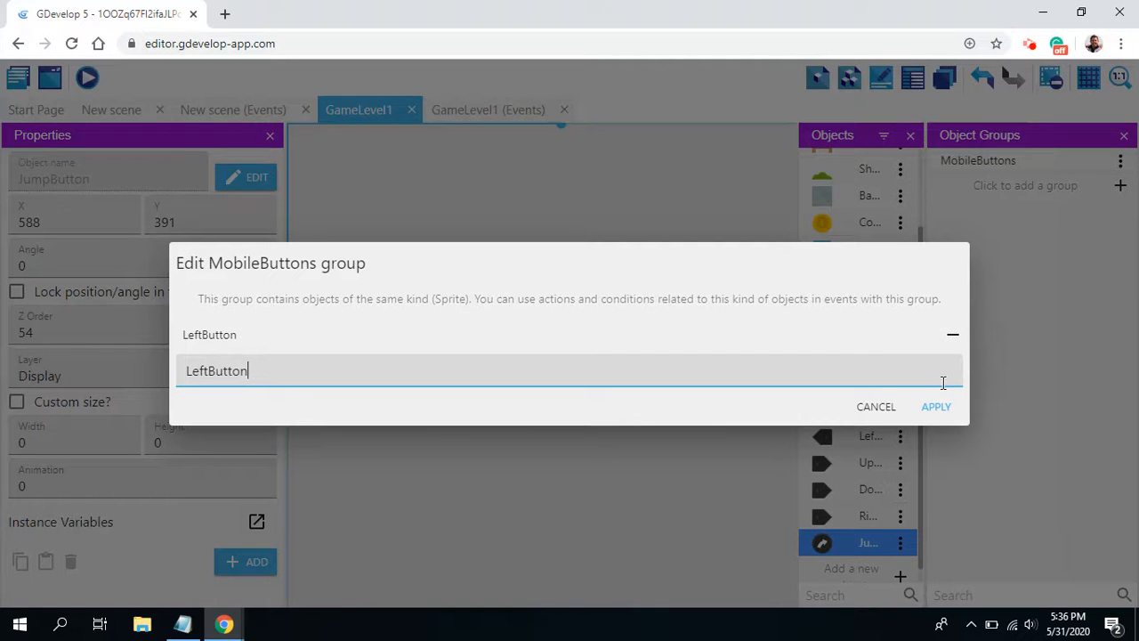
click(936, 409)
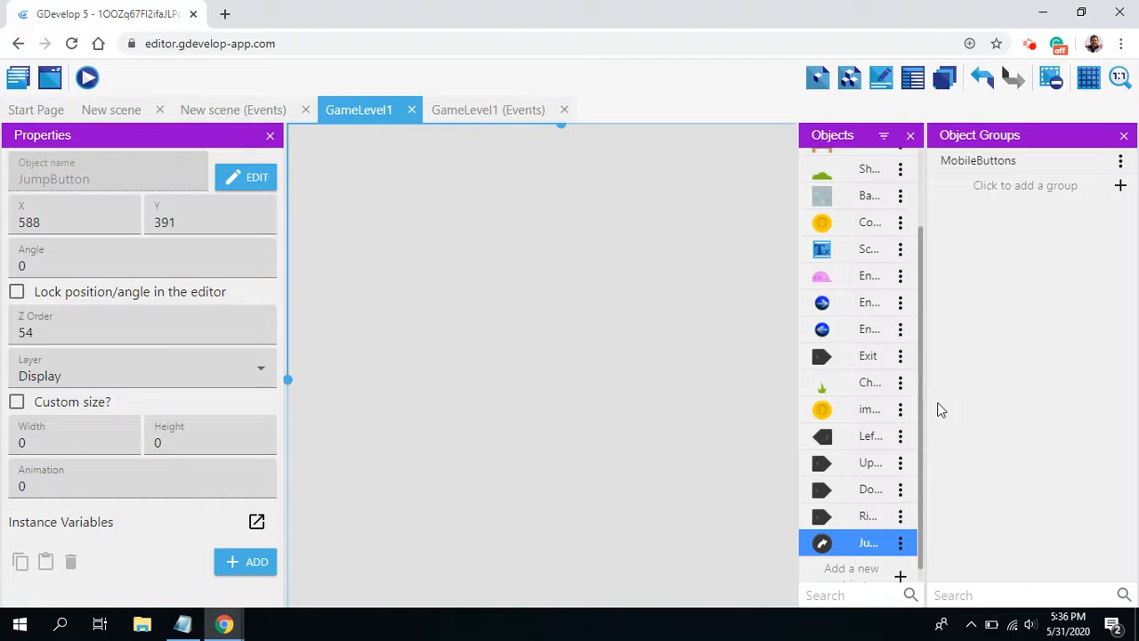
Step: Add RightButton to the MobileButtons group and apply the change
click(1120, 162)
click(1042, 194)
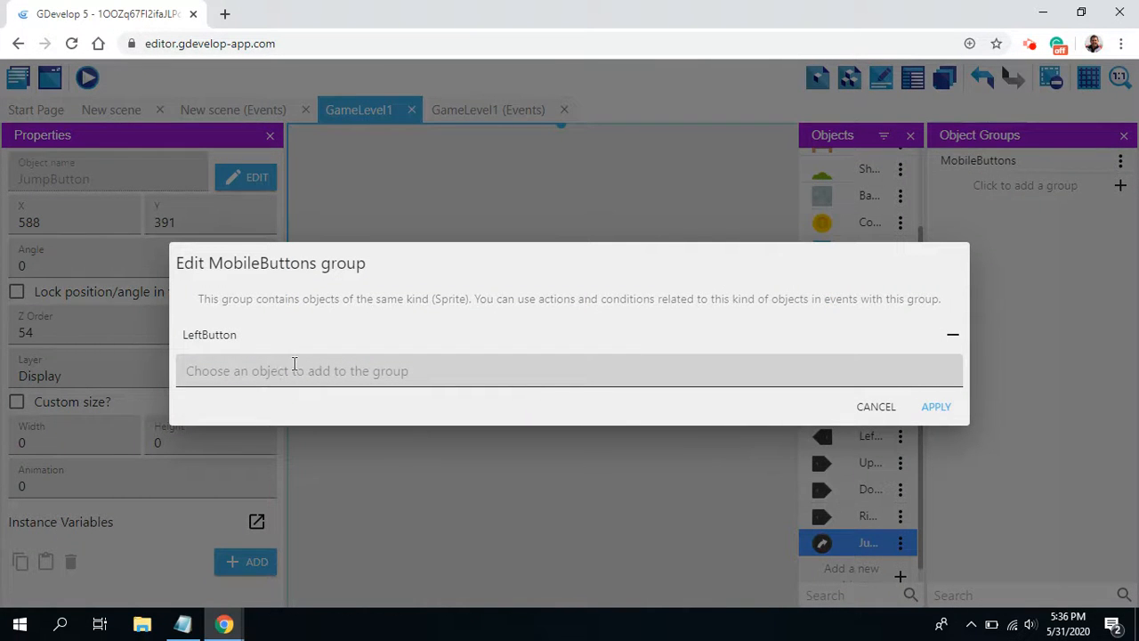
click(294, 364)
text(right)
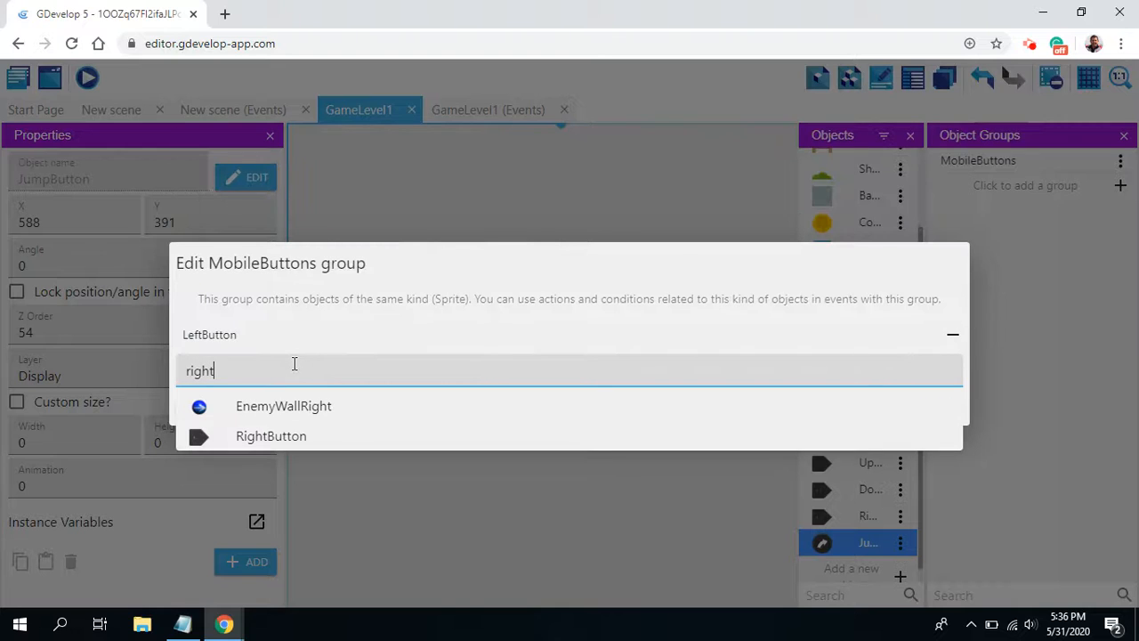
click(267, 436)
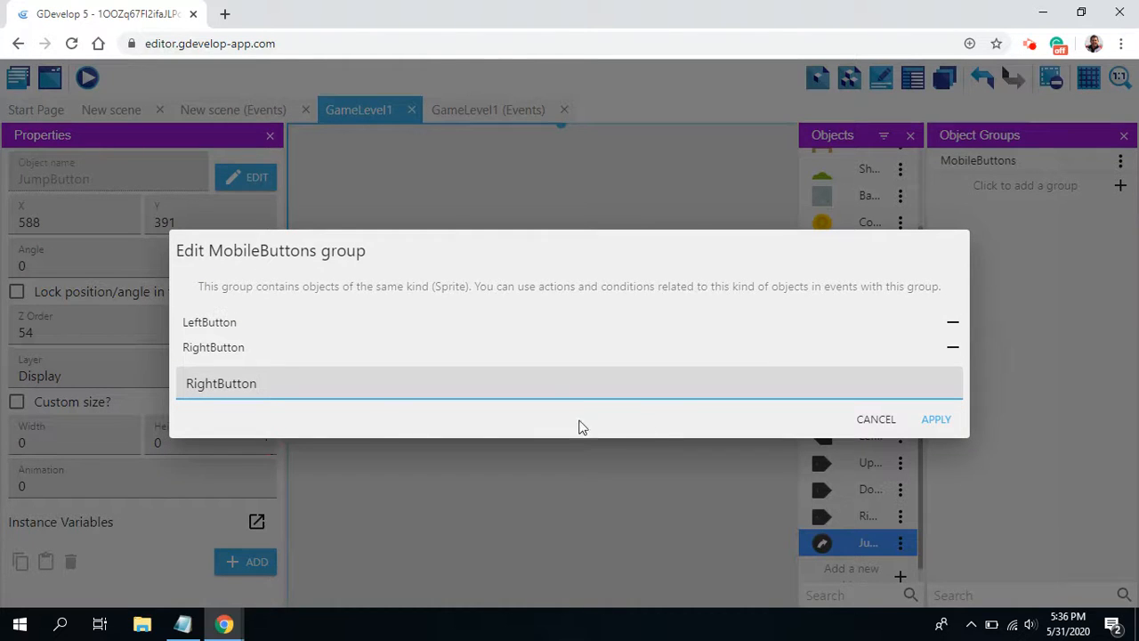
click(934, 419)
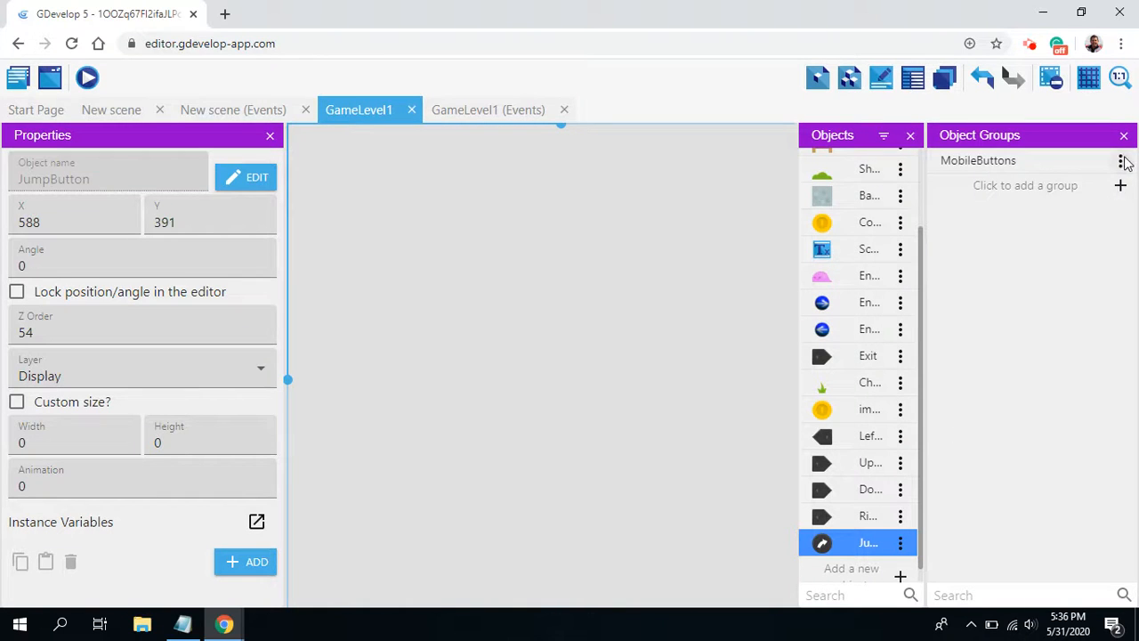
Step: Add UpButton to the MobileButtons group and apply the change
click(1122, 161)
click(1075, 194)
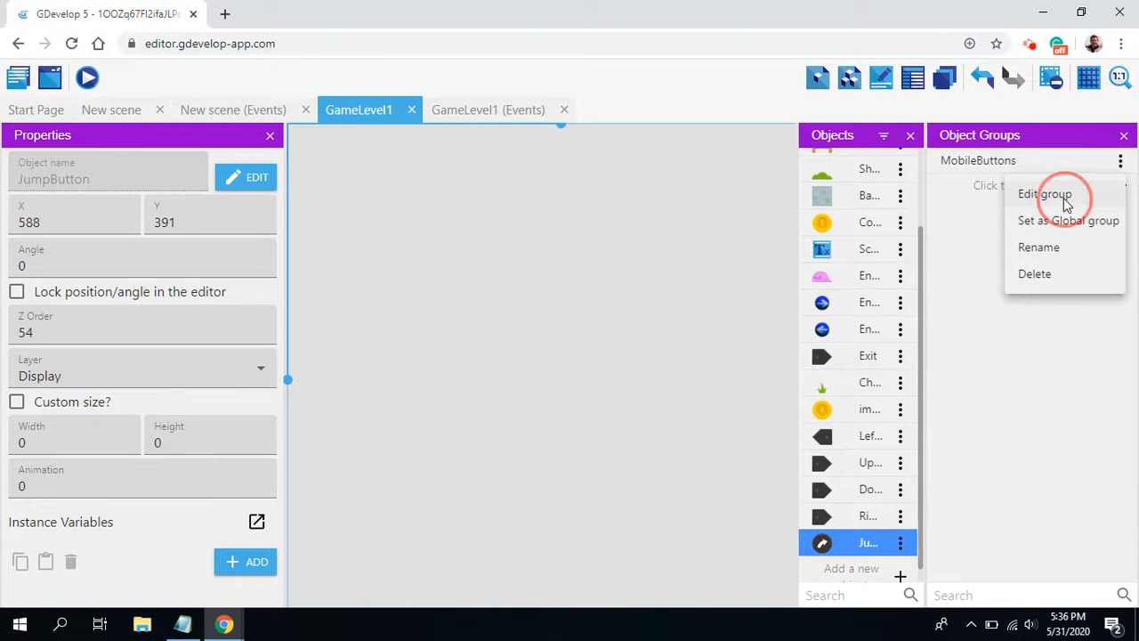
click(312, 384)
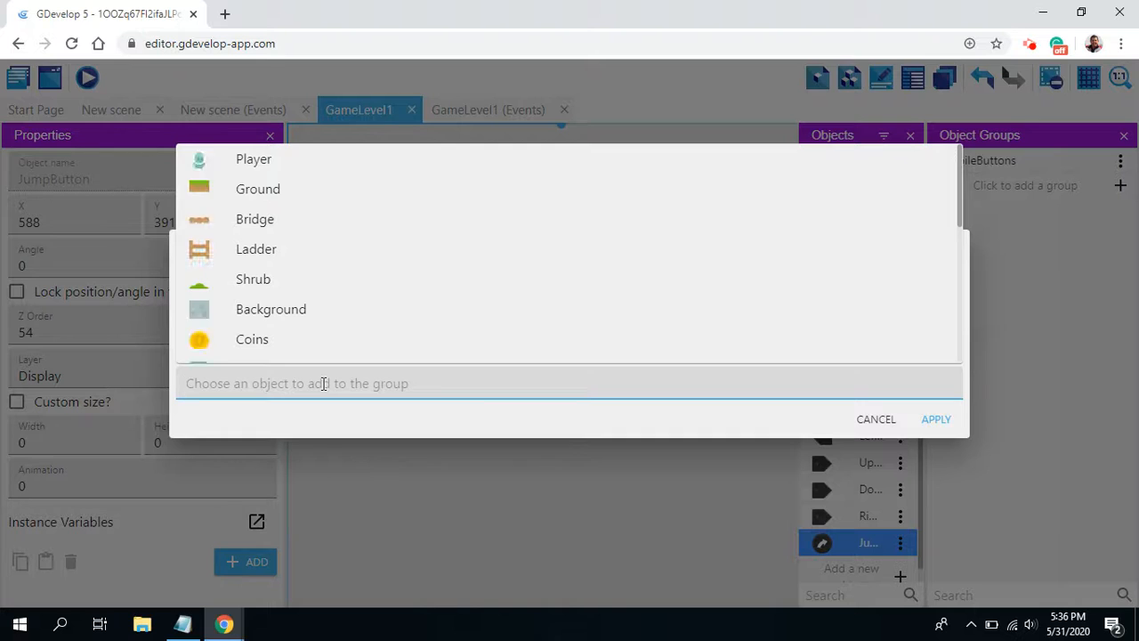
text(up)
click(265, 418)
click(937, 430)
Step: Add DownButton to the MobileButtons group and apply the change
click(1120, 161)
click(1044, 192)
click(240, 399)
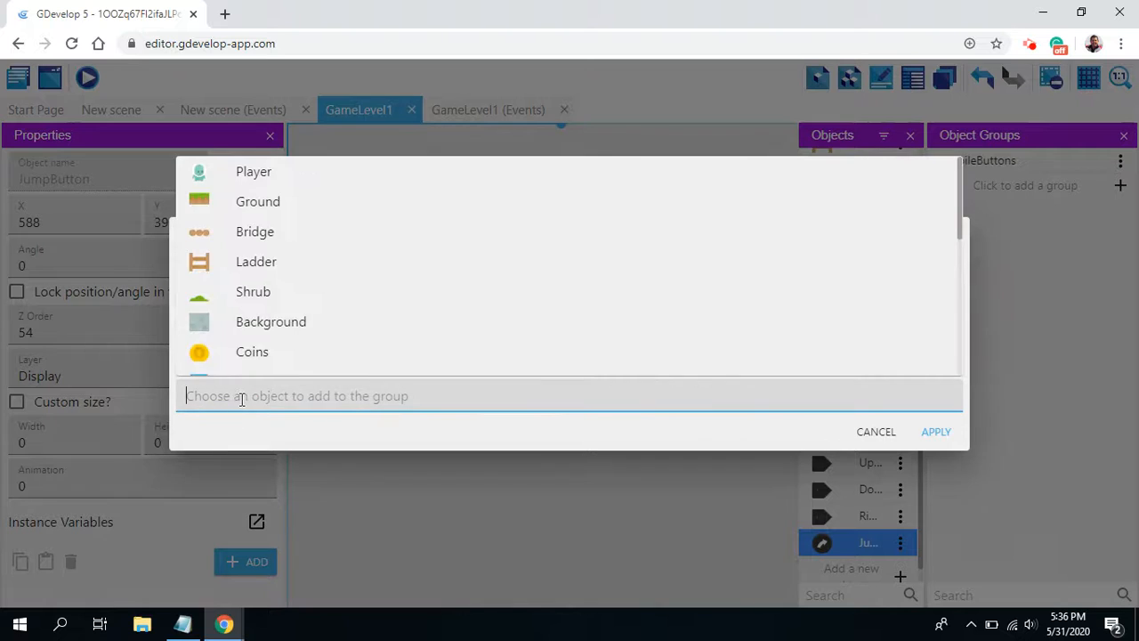
text(down)
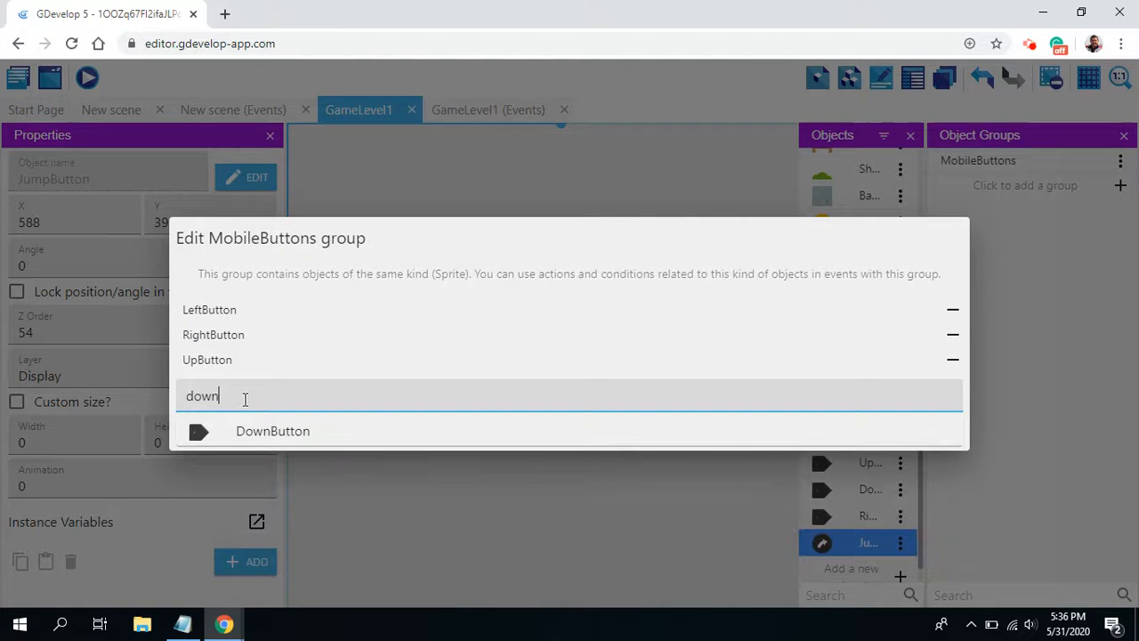
click(279, 433)
click(934, 444)
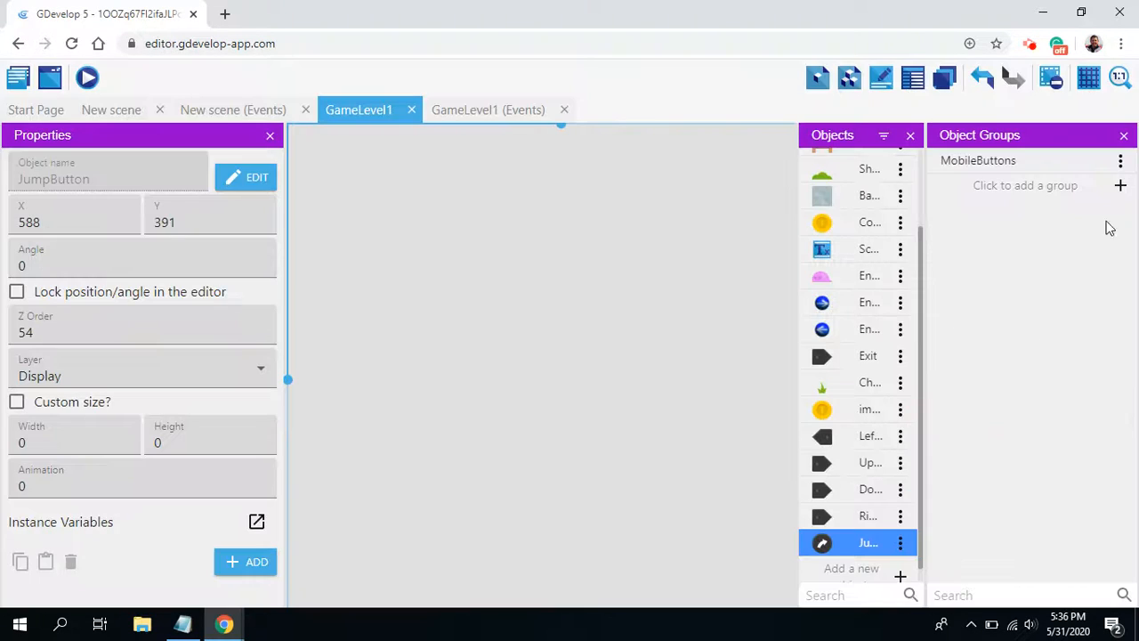
Step: Add JumpButton to the MobileButtons group, apply the change, and return to the GameLevel1 events
click(1120, 161)
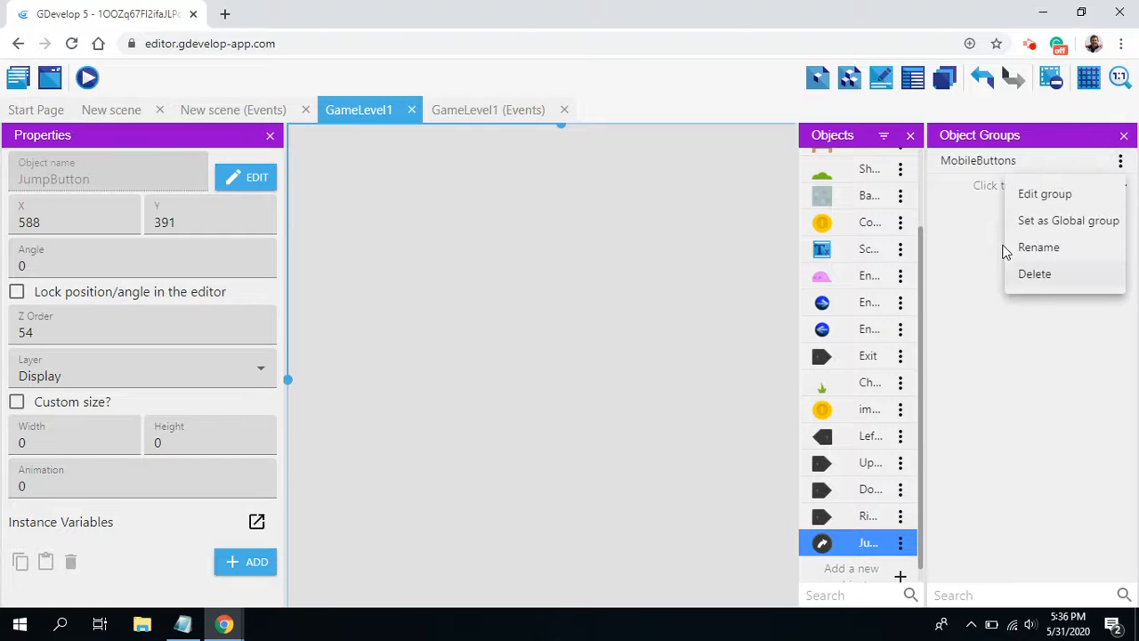
click(1044, 196)
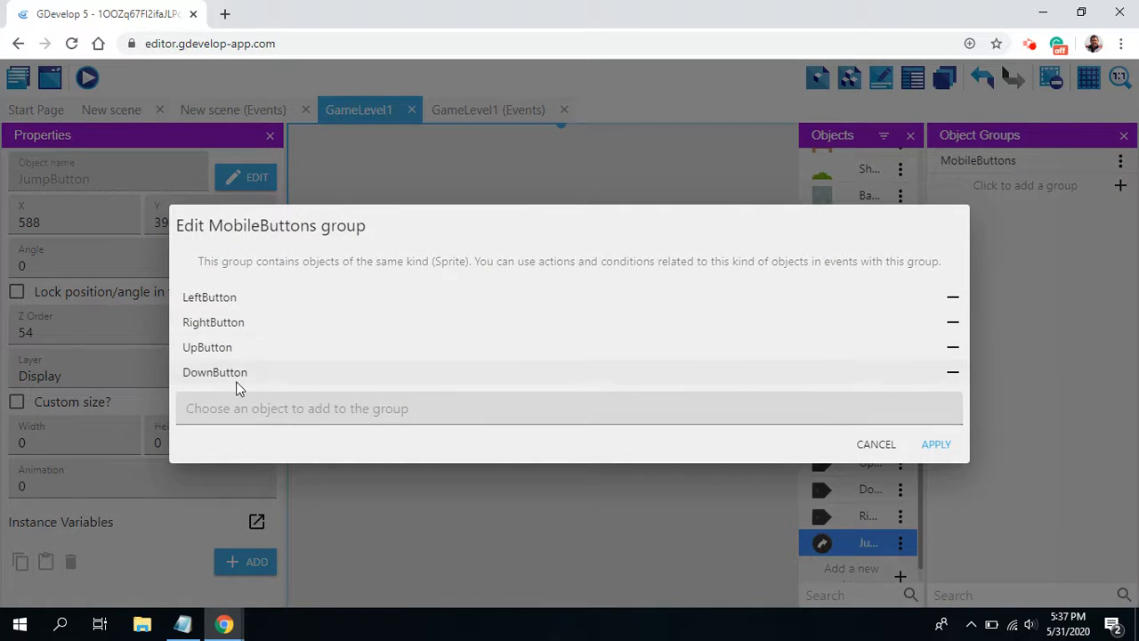
click(238, 405)
text(jump)
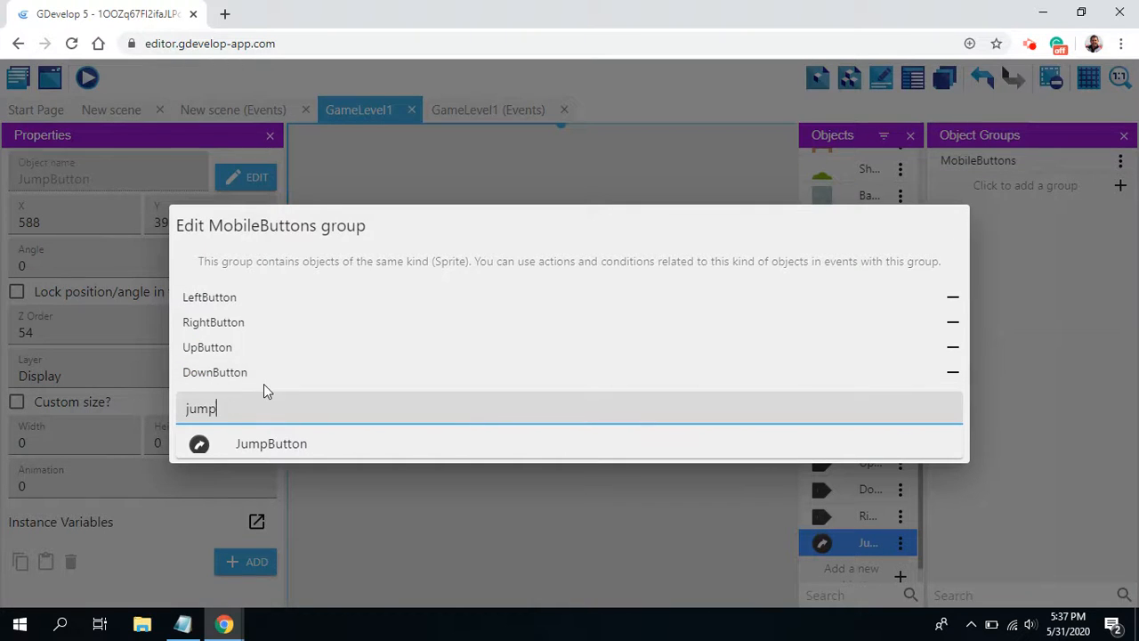
click(267, 442)
click(936, 458)
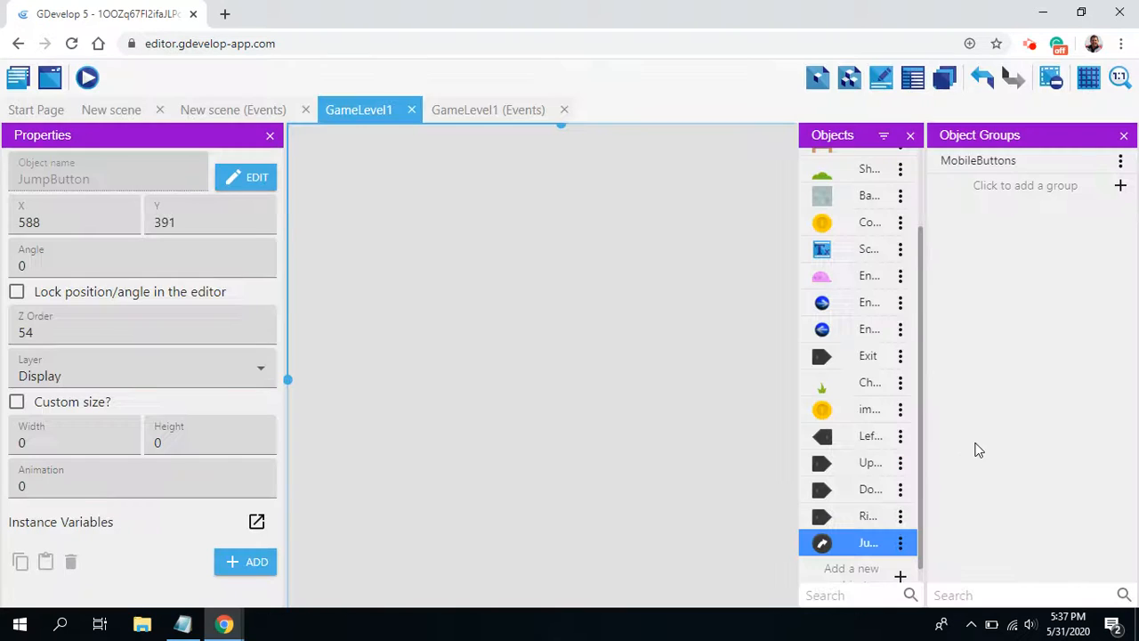
click(472, 111)
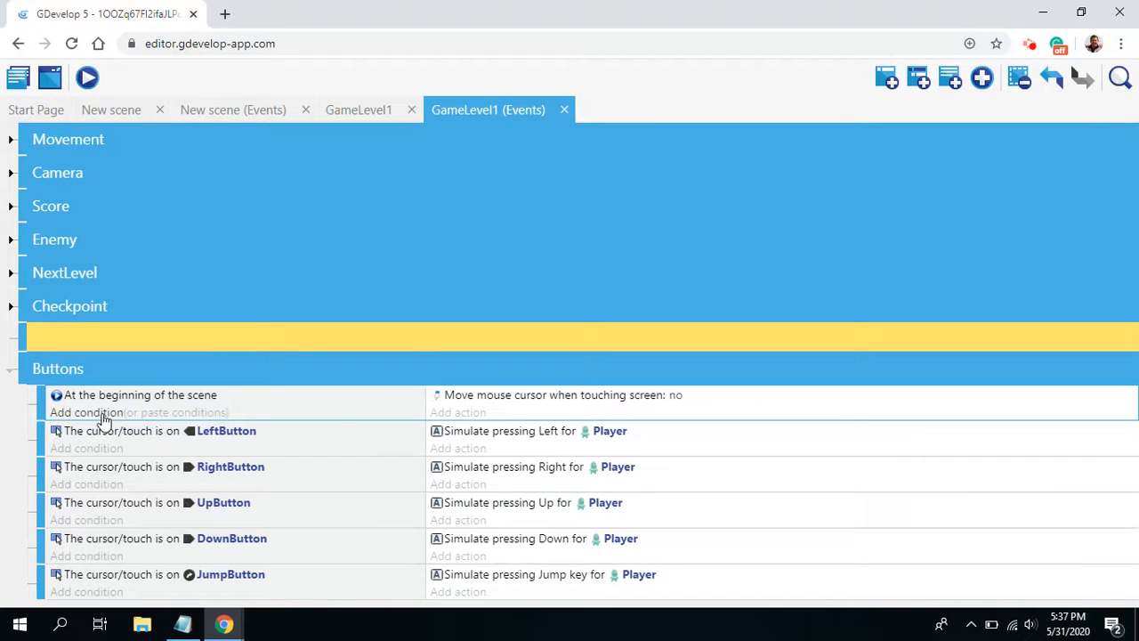
click(452, 415)
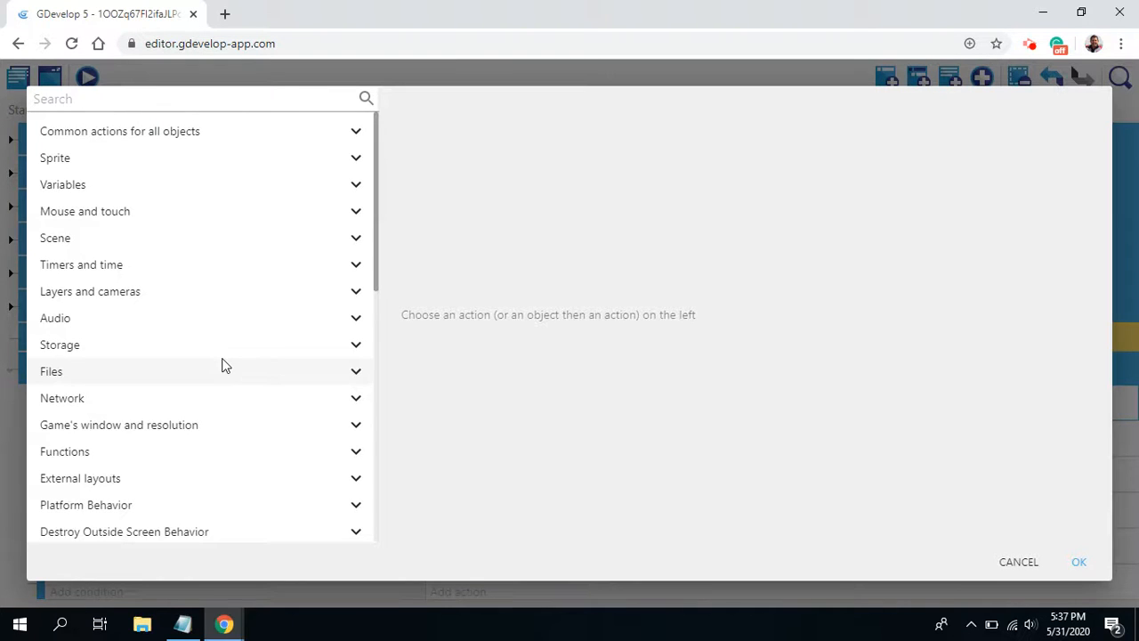
text(mobile)
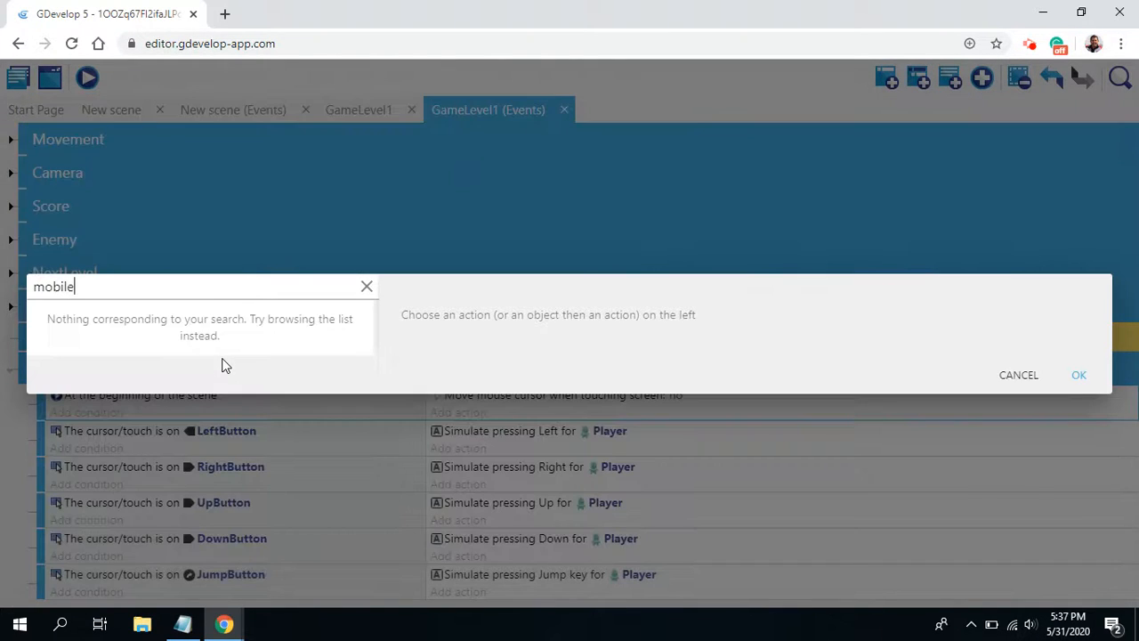
key(BackSpace)
key(BackSpace)
key(BackSpace)
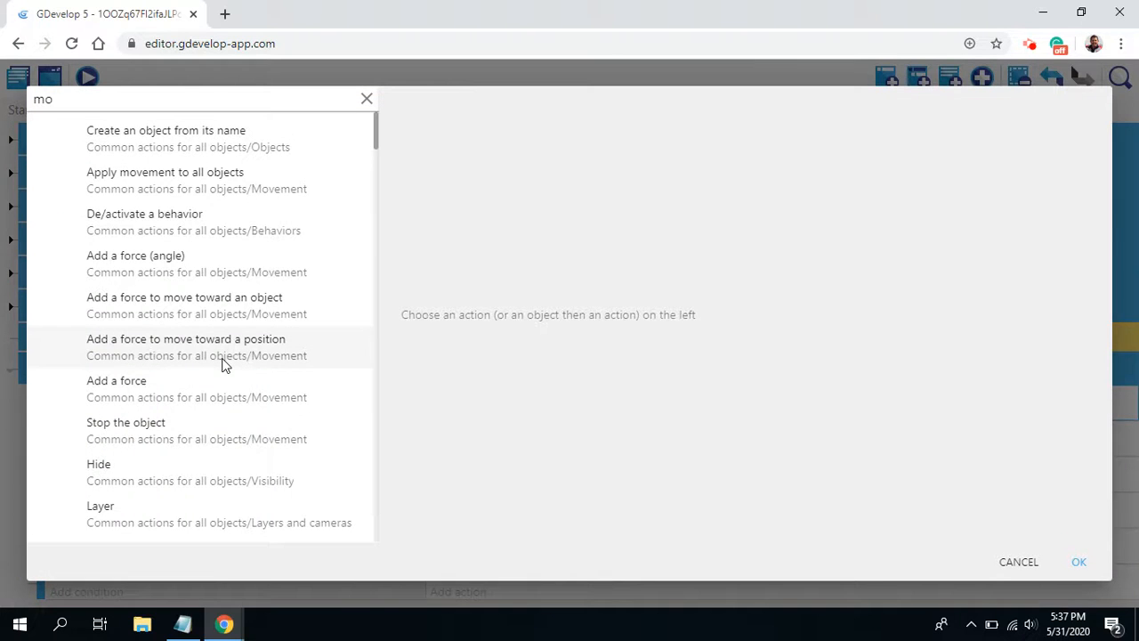
key(BackSpace)
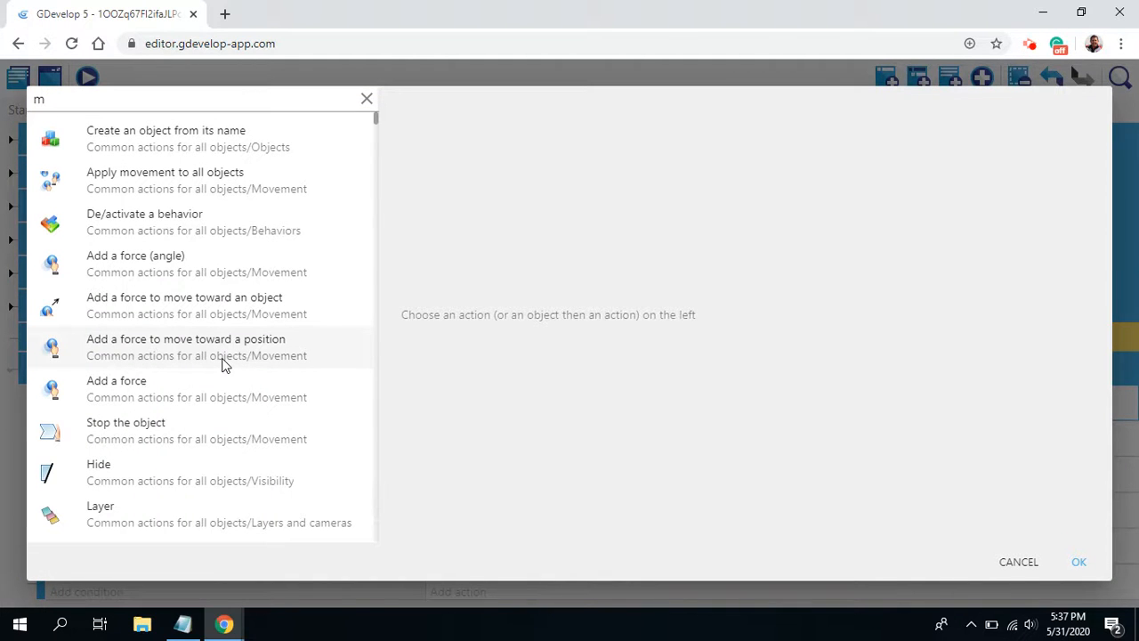
key(BackSpace)
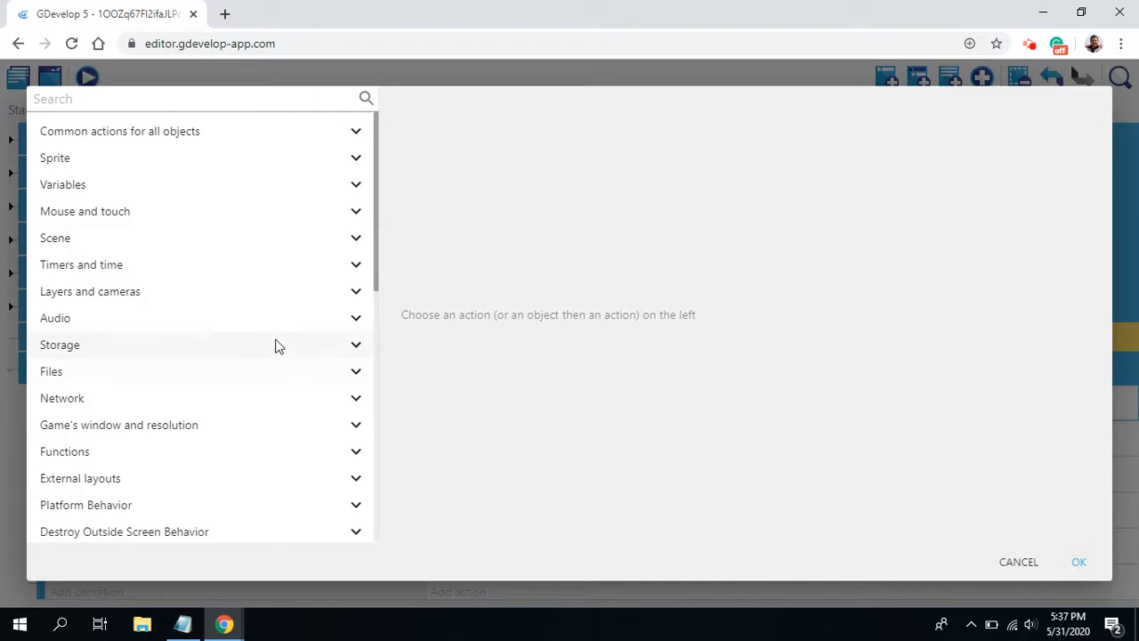
click(356, 217)
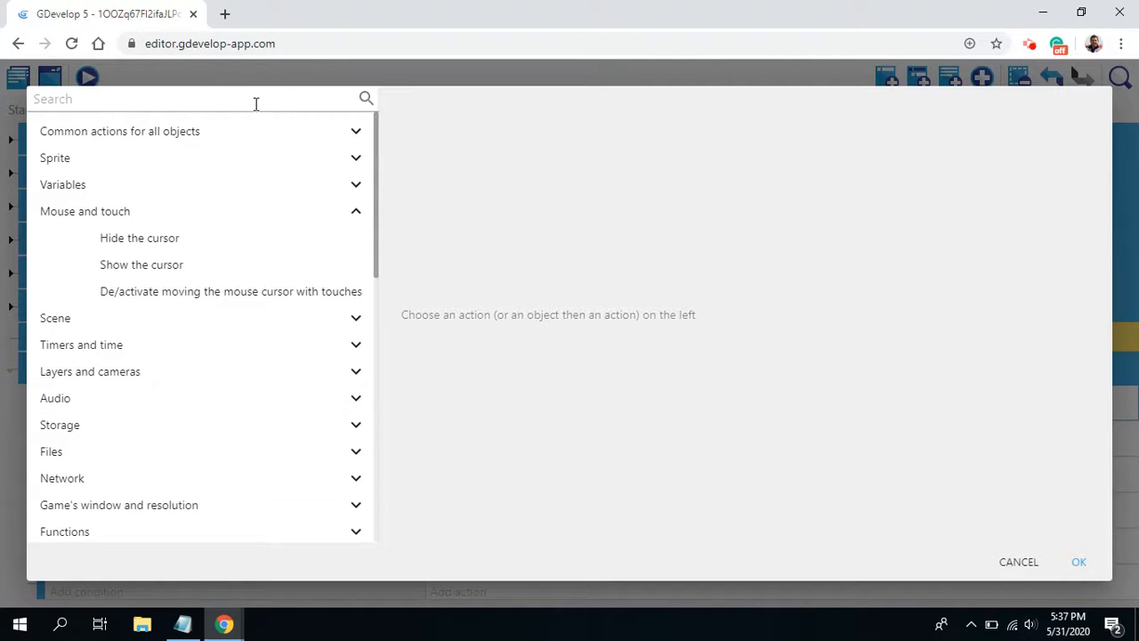
click(359, 138)
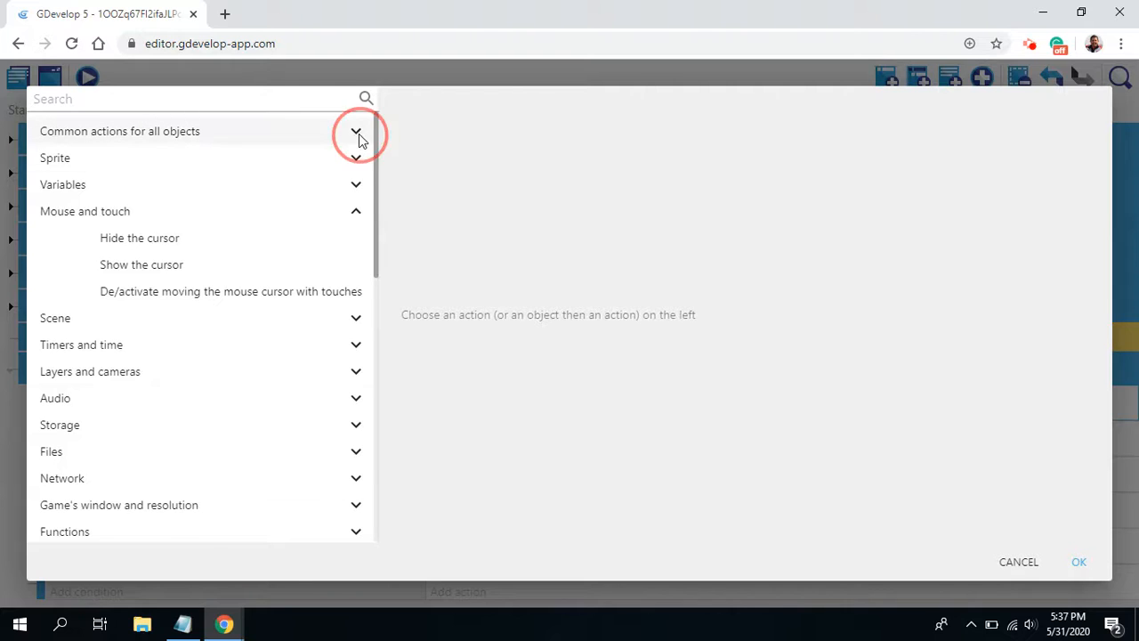
click(357, 136)
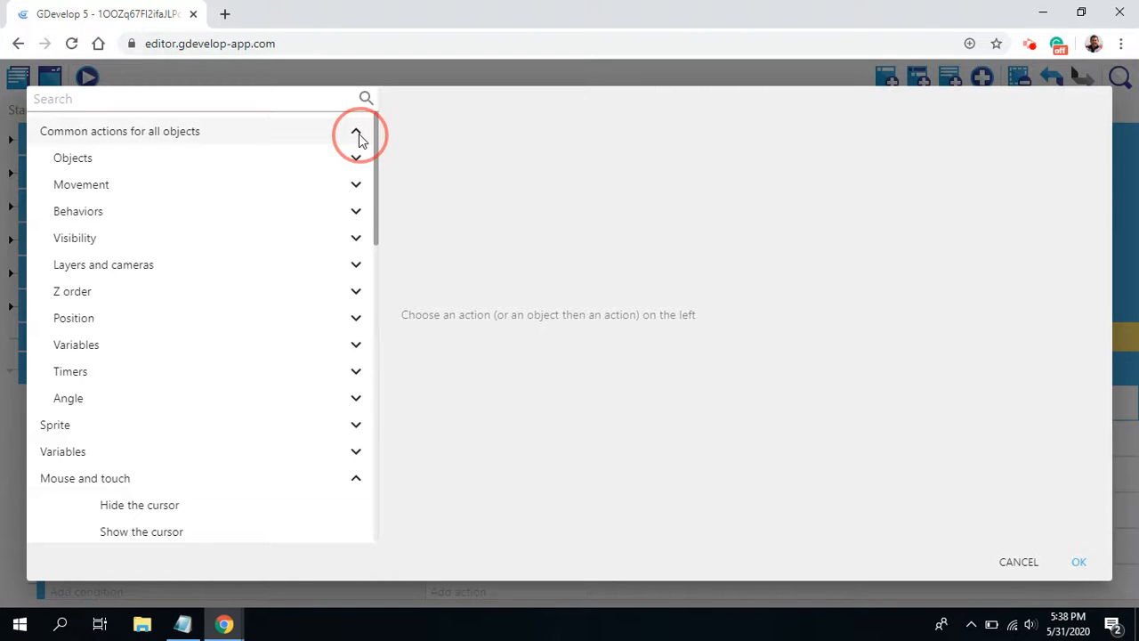
click(1022, 563)
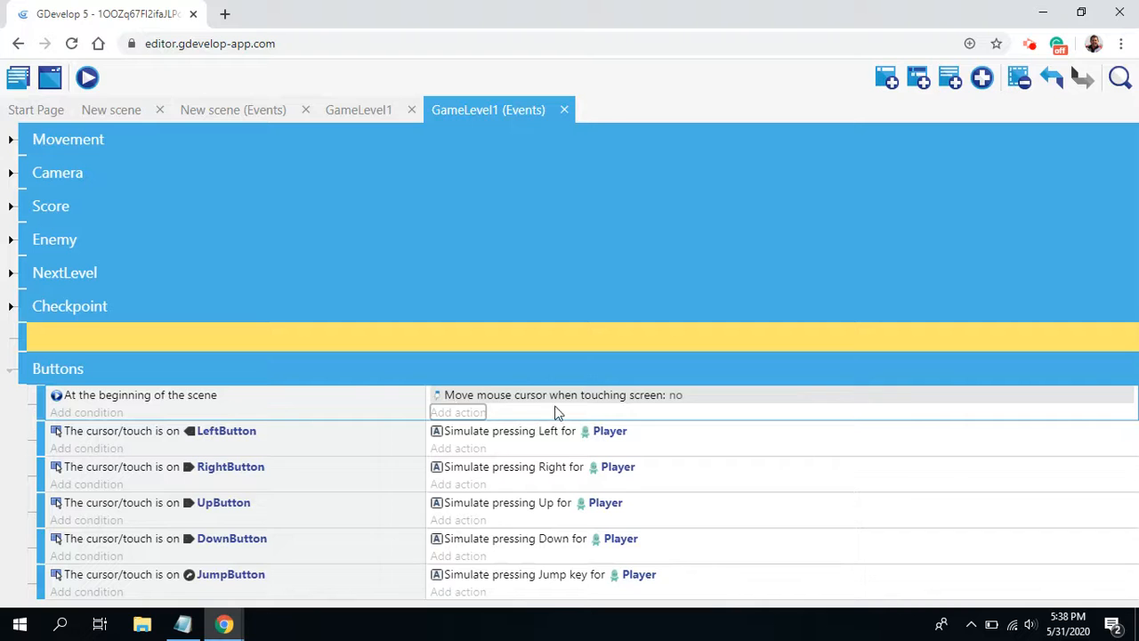
Step: Add a Hide action for the MobileButtons group to the beginning-of-scene event in the Buttons section
click(449, 412)
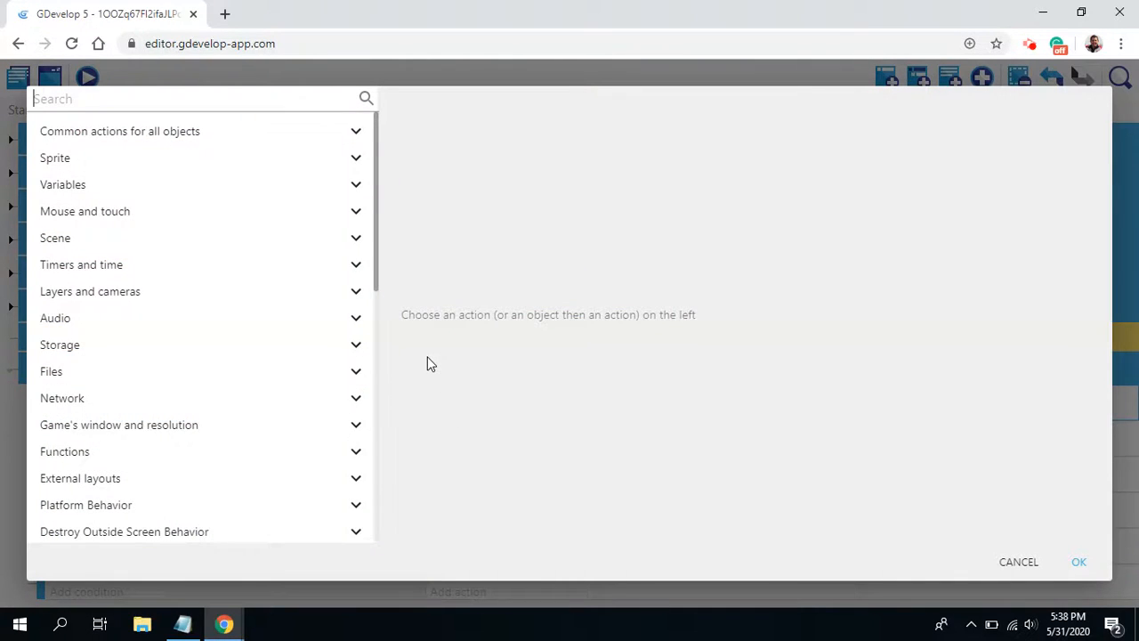
text(hid)
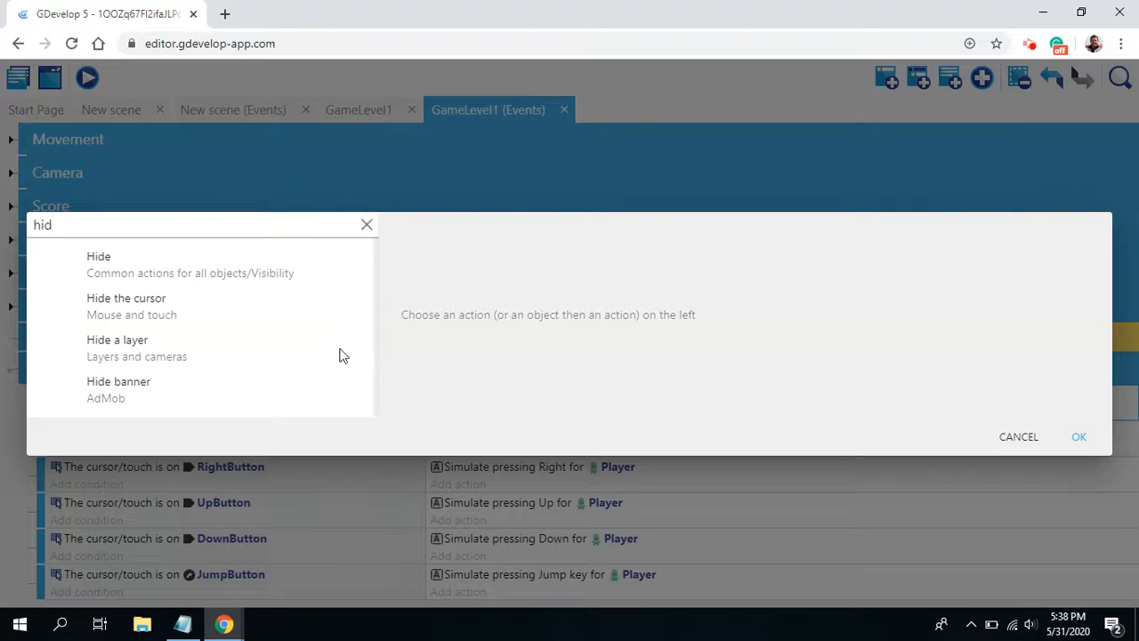
click(193, 277)
scroll(567, 404, down, 8)
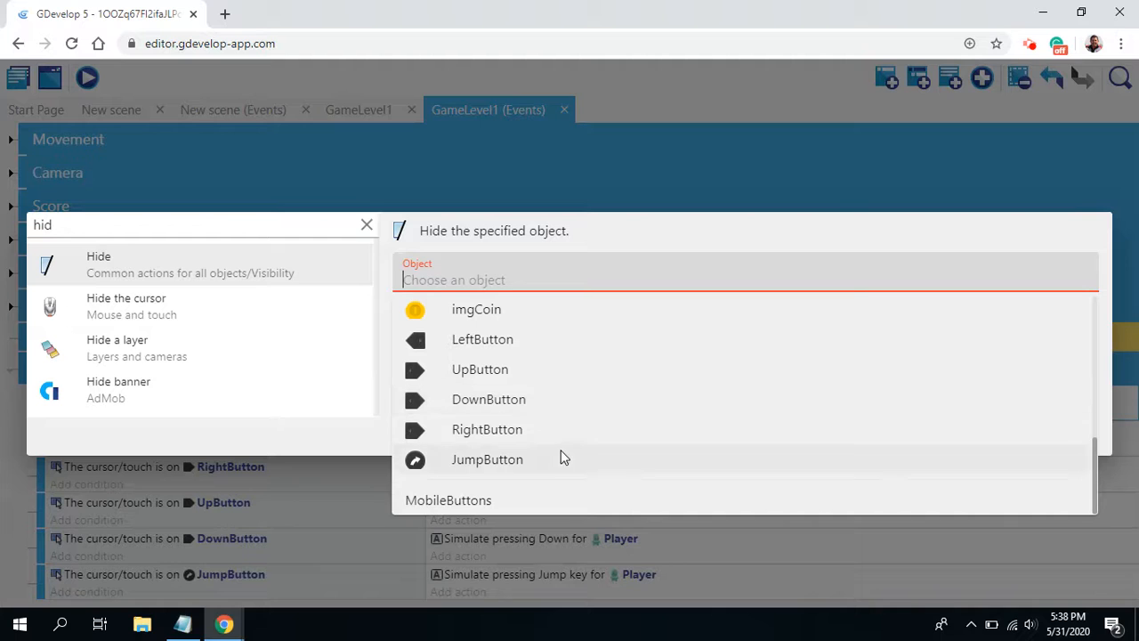
click(448, 500)
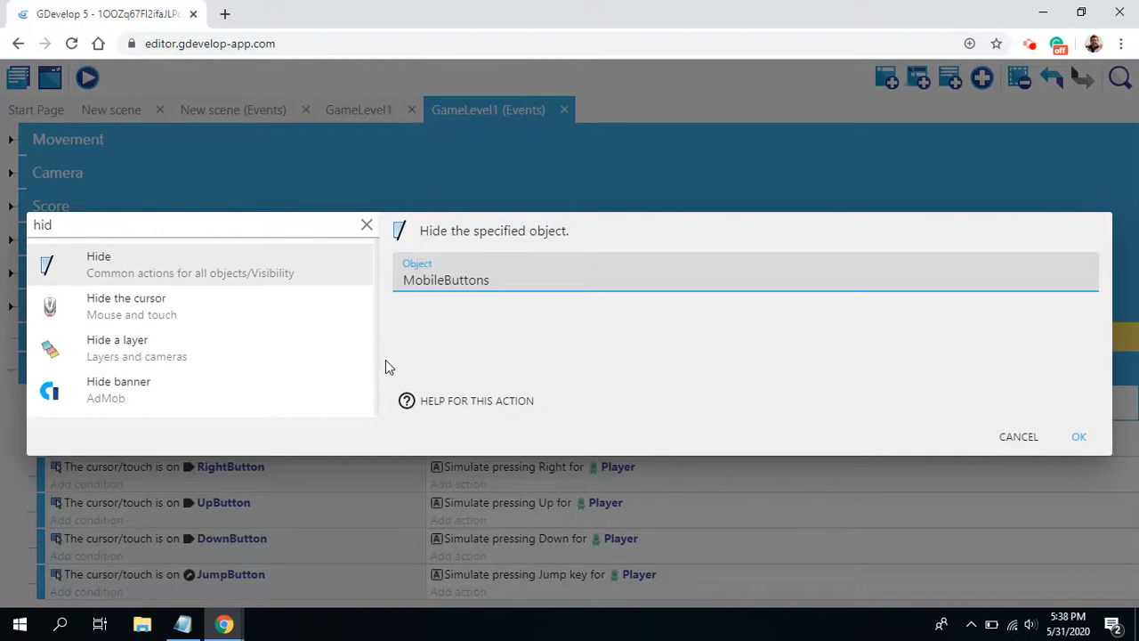
click(1087, 442)
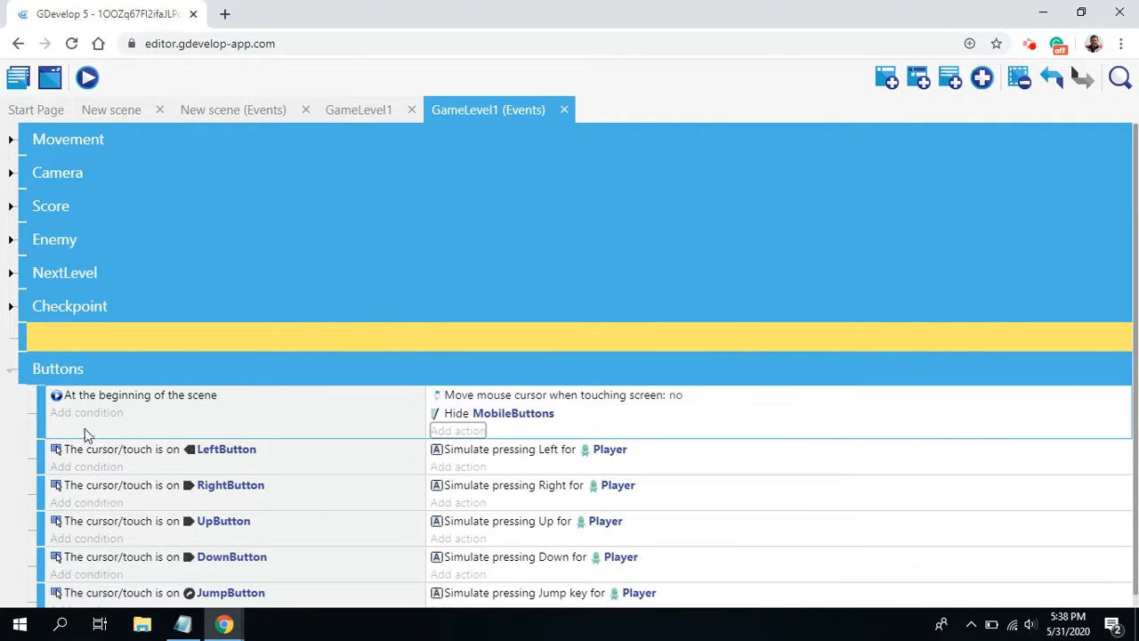
Step: Delete the Hide MobileButtons action from the beginning-of-scene event
click(439, 414)
right_click(443, 416)
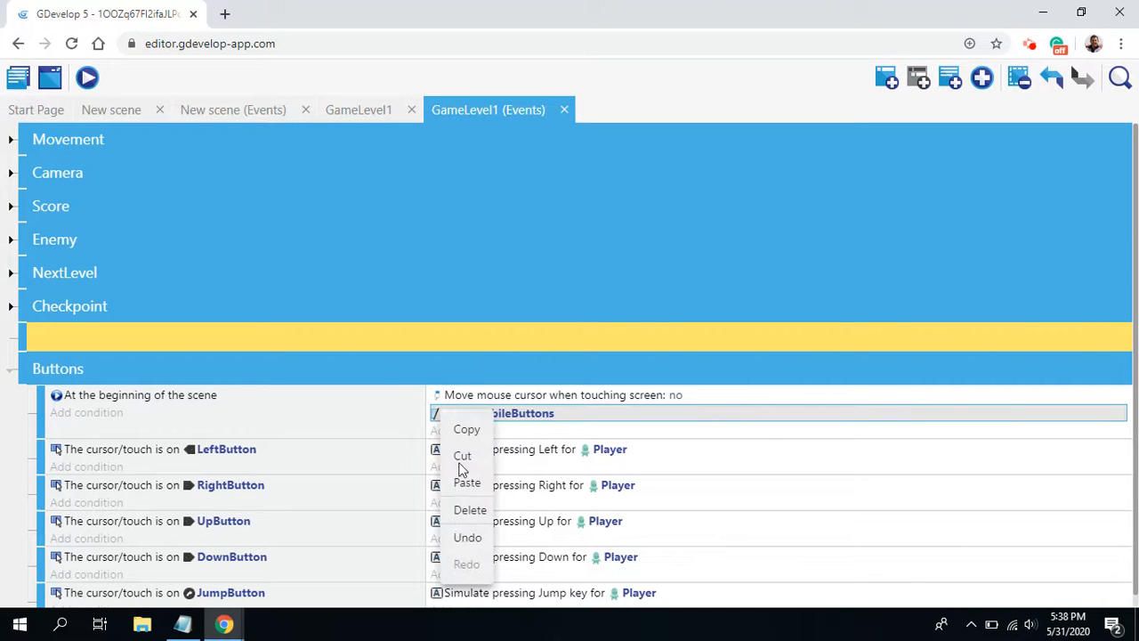
click(469, 509)
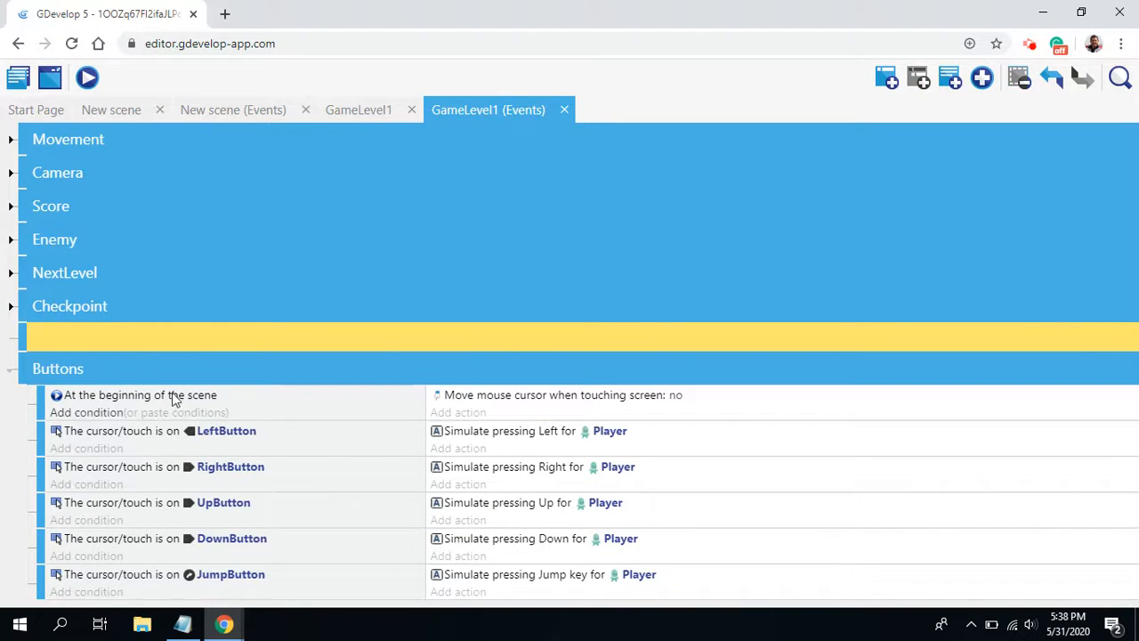
Step: Add an empty event and nest it as a sub-event under the beginning-of-scene event in the Buttons section
click(886, 77)
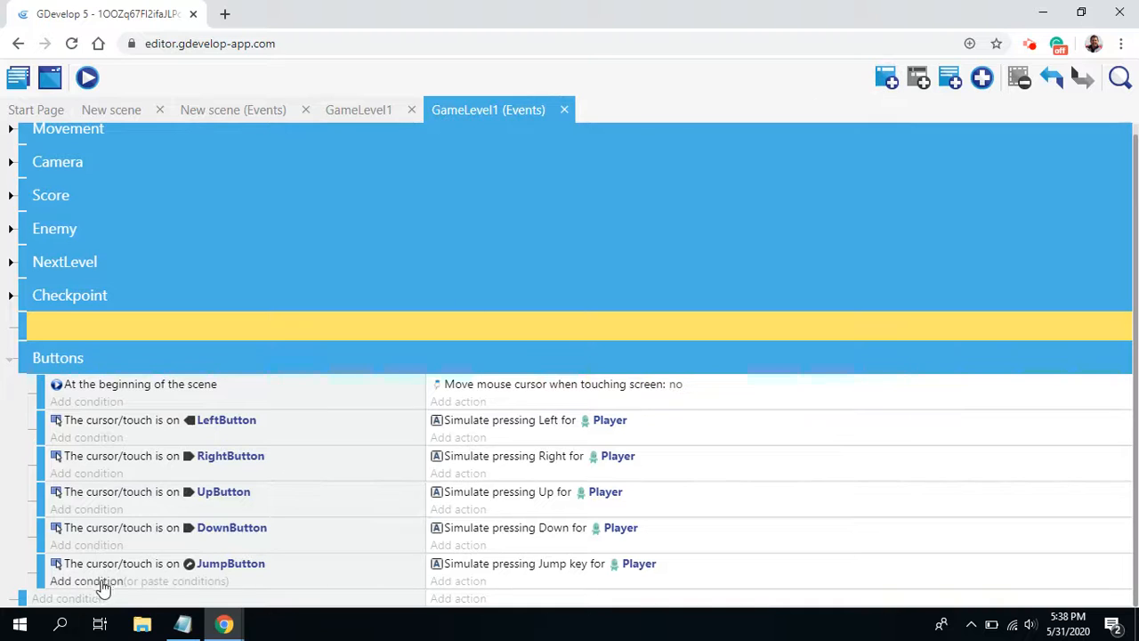
click(67, 598)
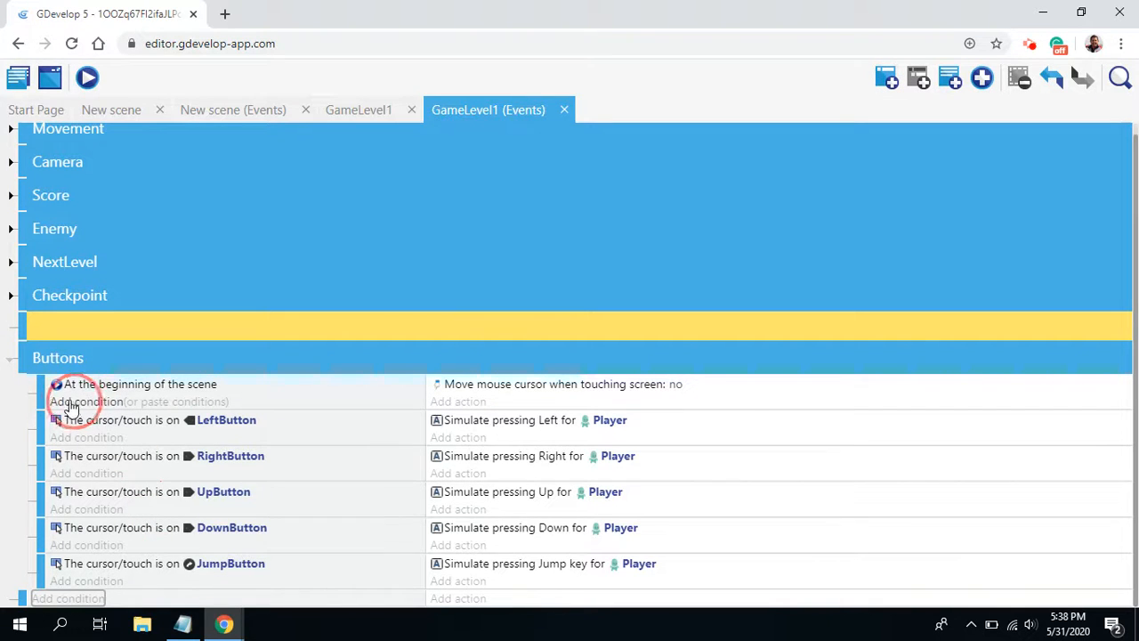
click(82, 405)
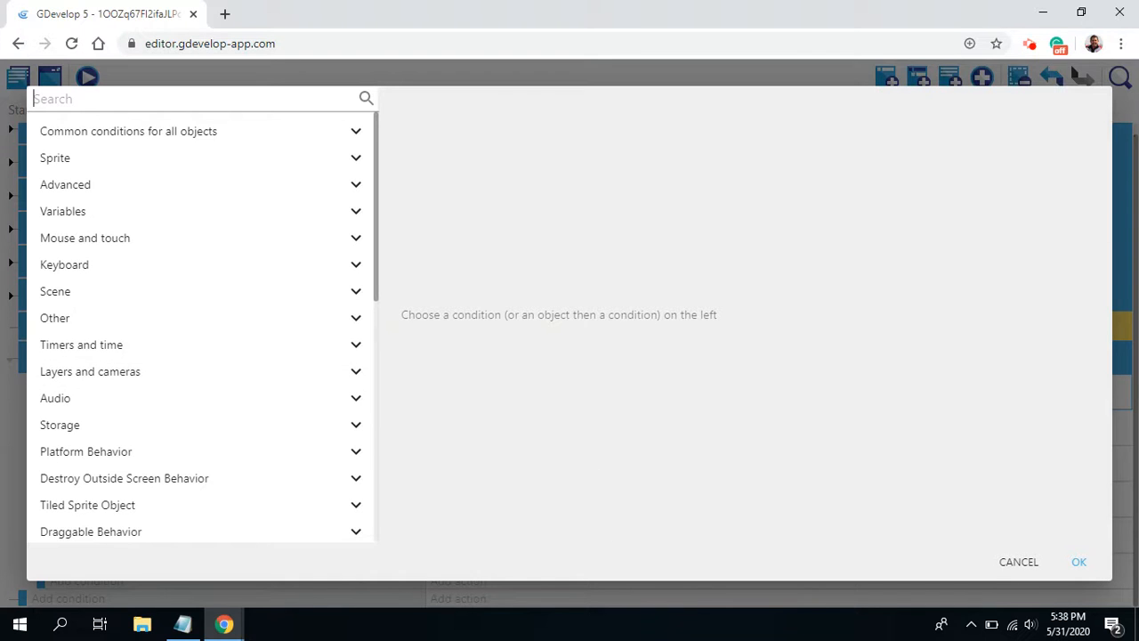
click(1019, 562)
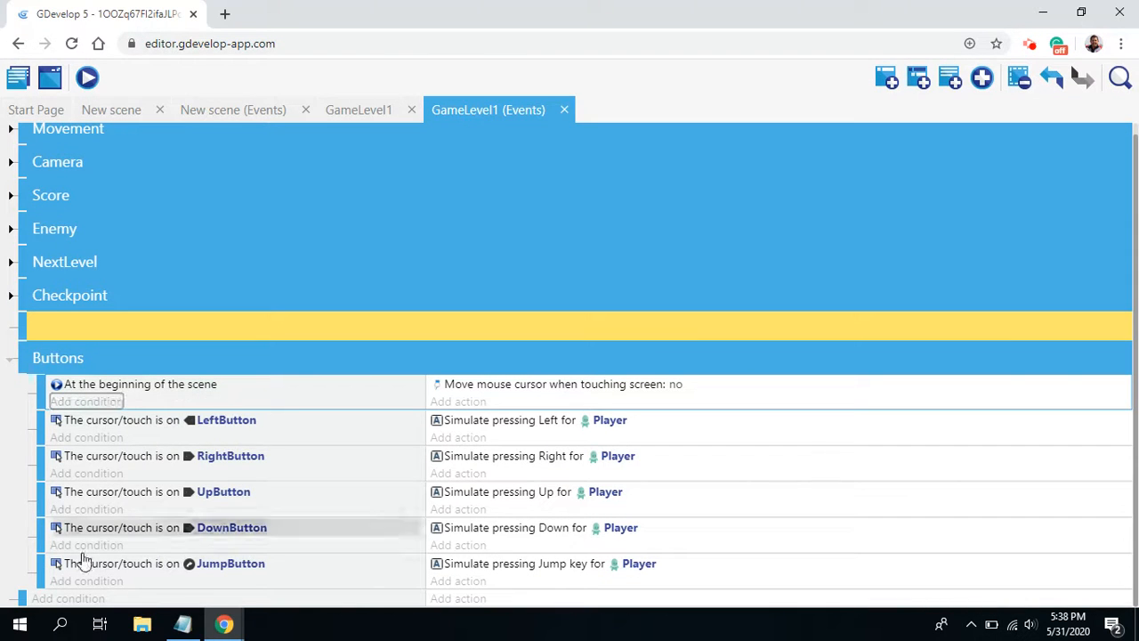
drag(53, 599, 69, 403)
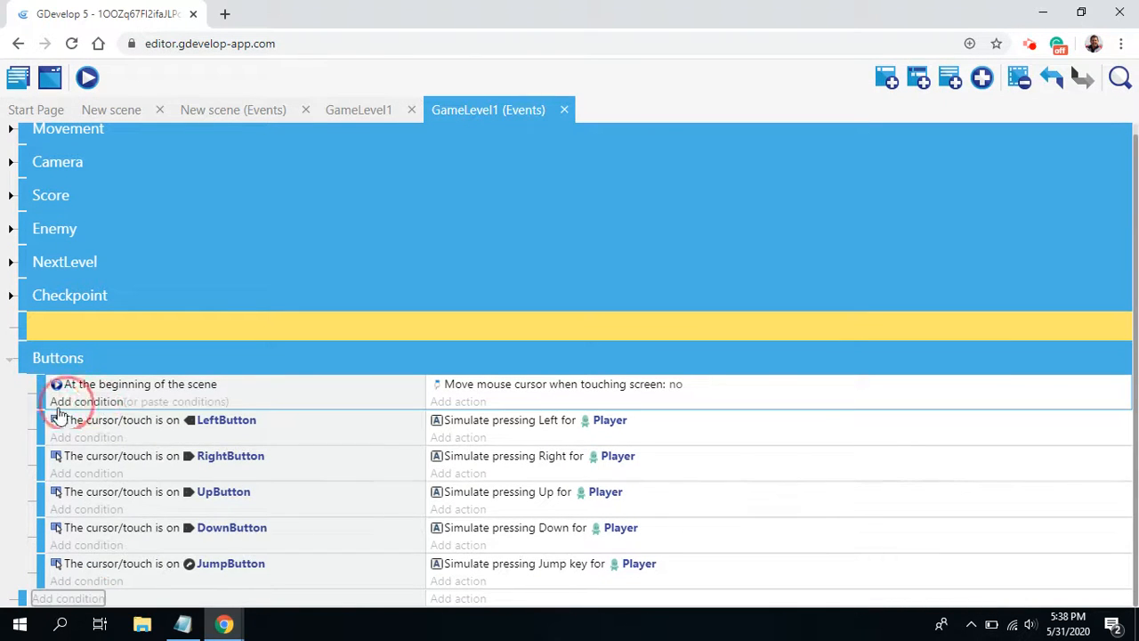
drag(19, 597, 89, 427)
Step: Add the "Is a mobile device" condition, not inverted, to the empty sub-event
click(93, 419)
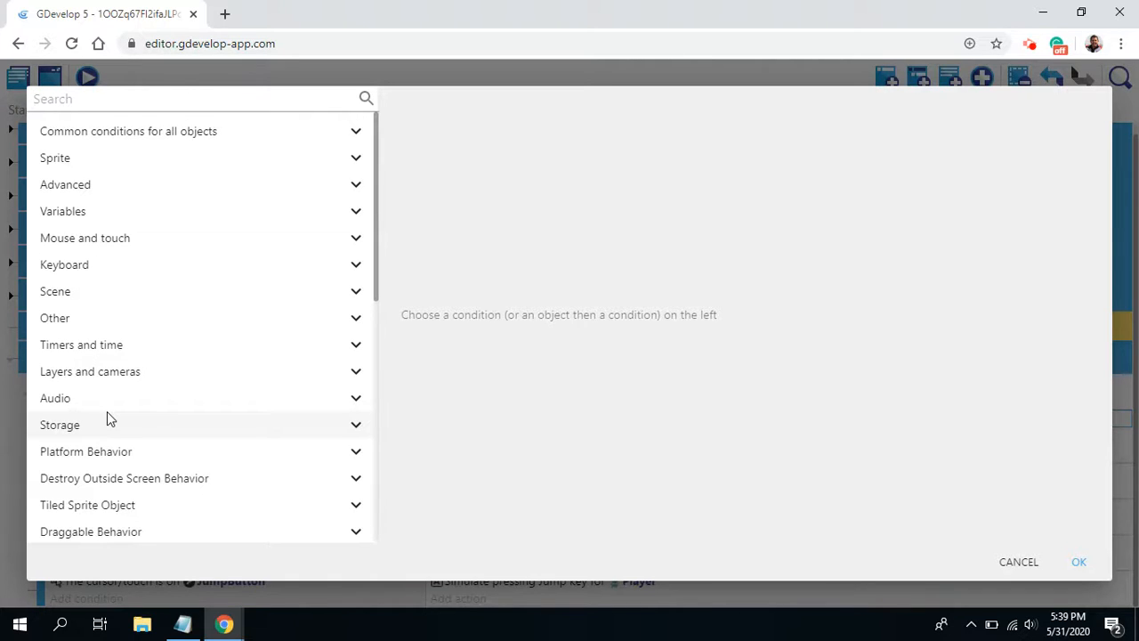
text(mo)
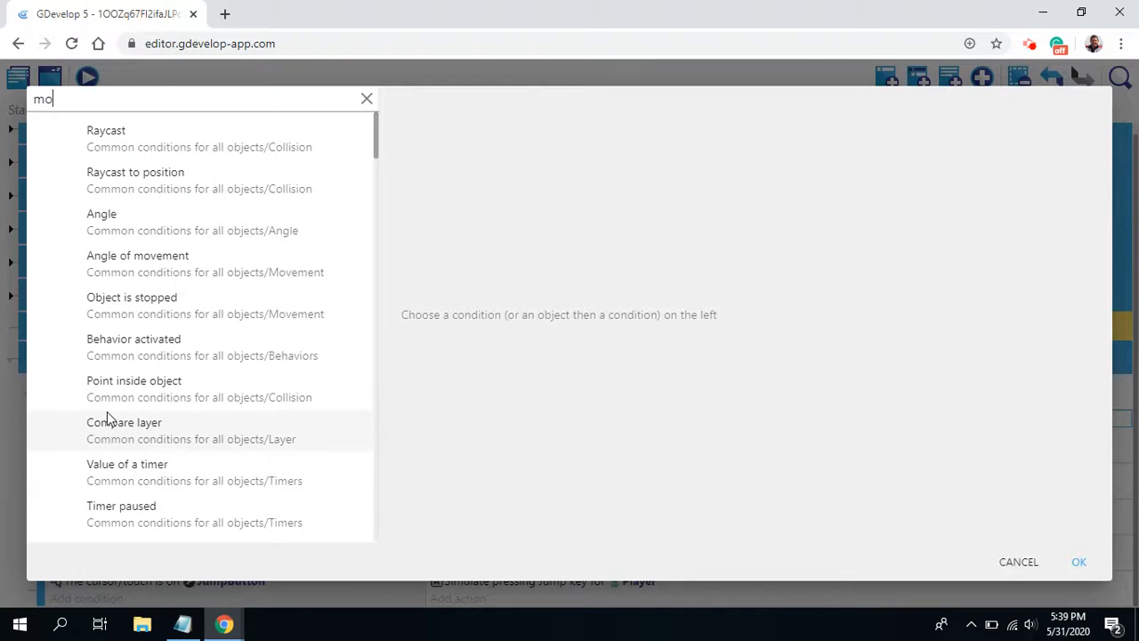
text(b)
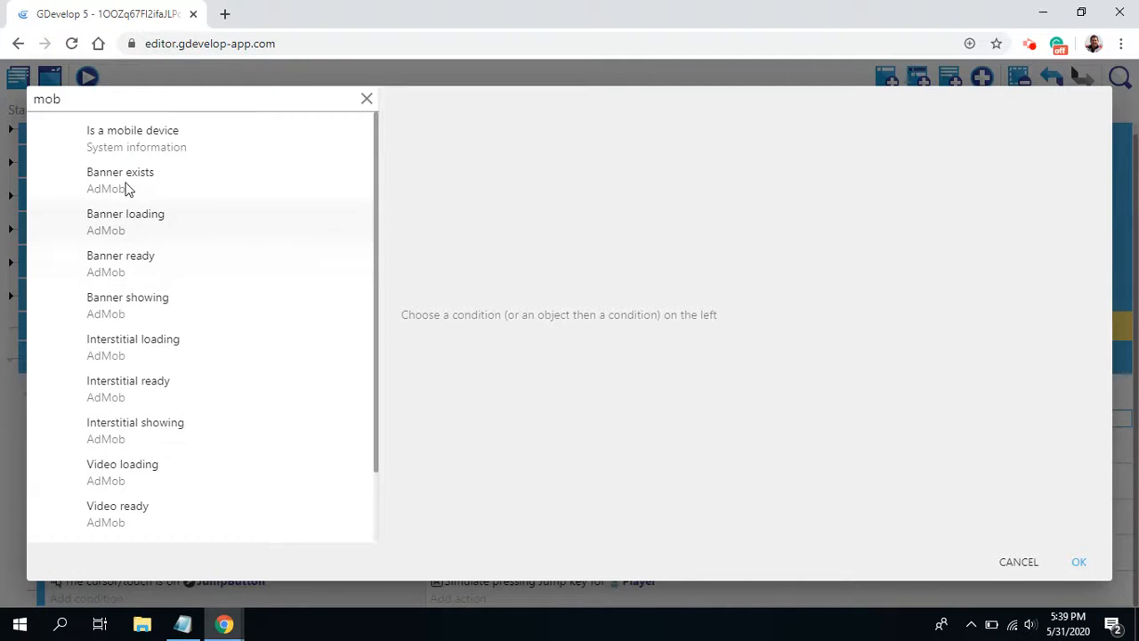
click(142, 146)
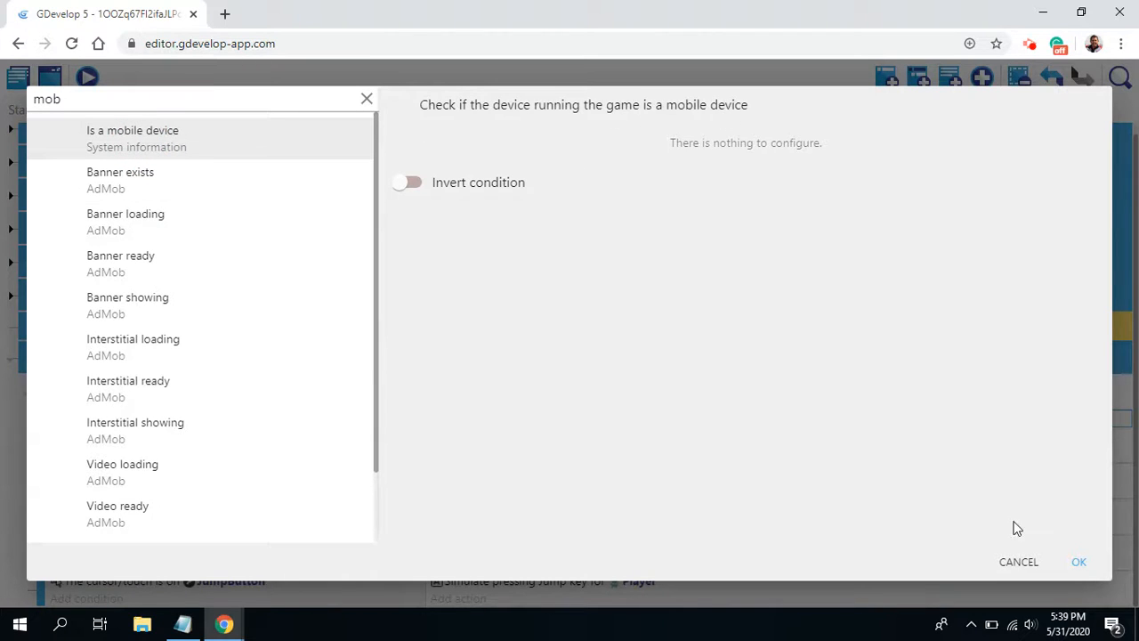
click(1078, 563)
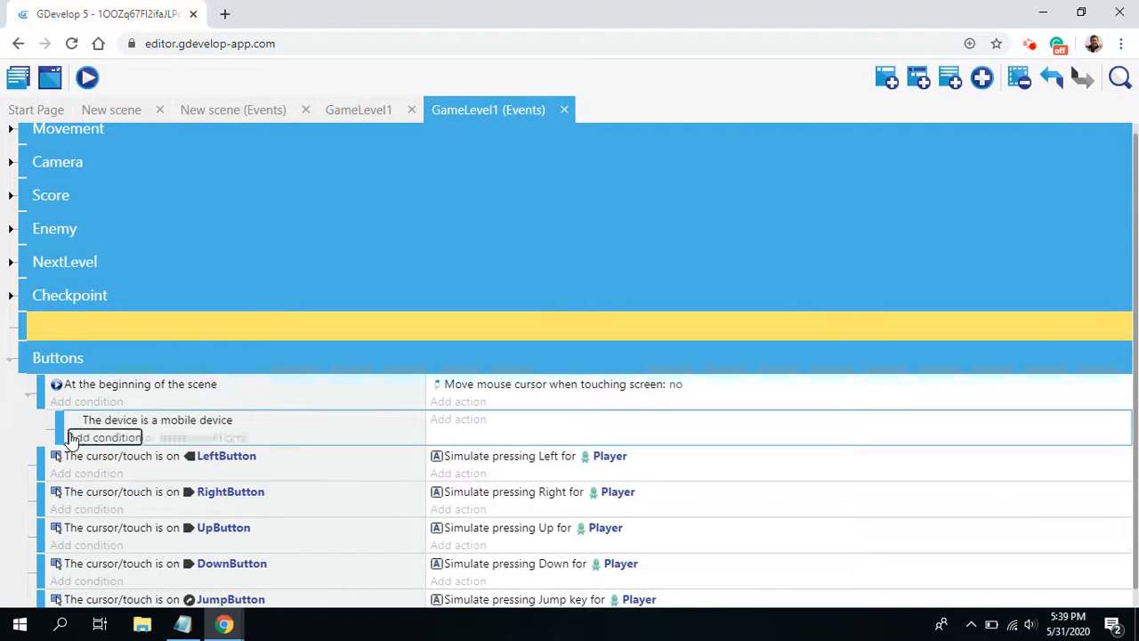
Step: Add a Hide action for the MobileButtons group to the mobile device sub-event
click(452, 420)
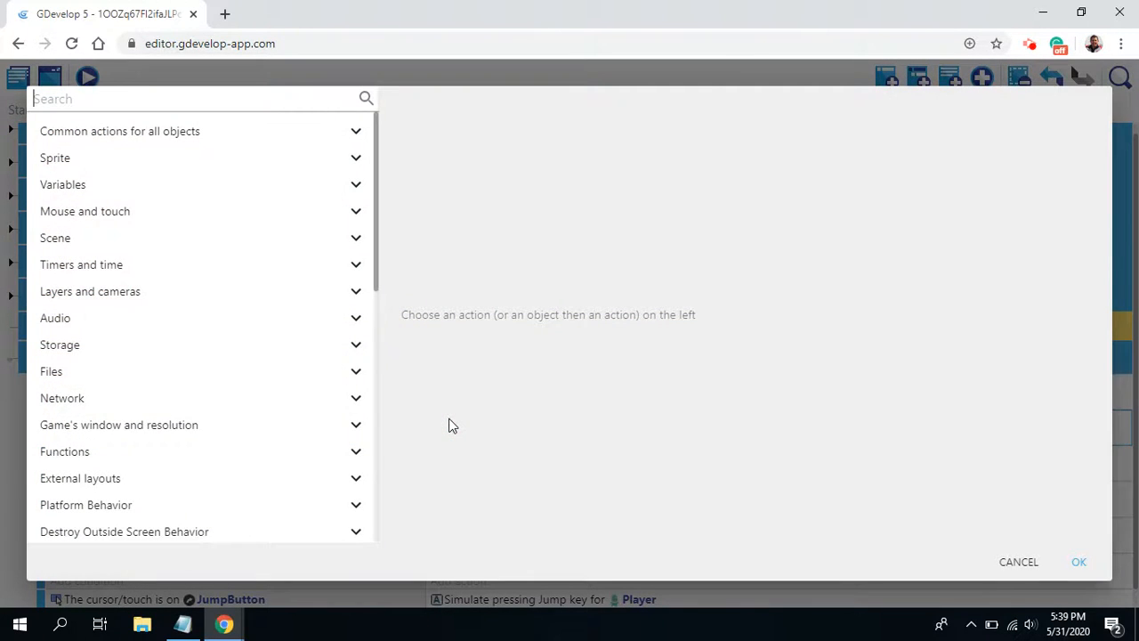
text(hide)
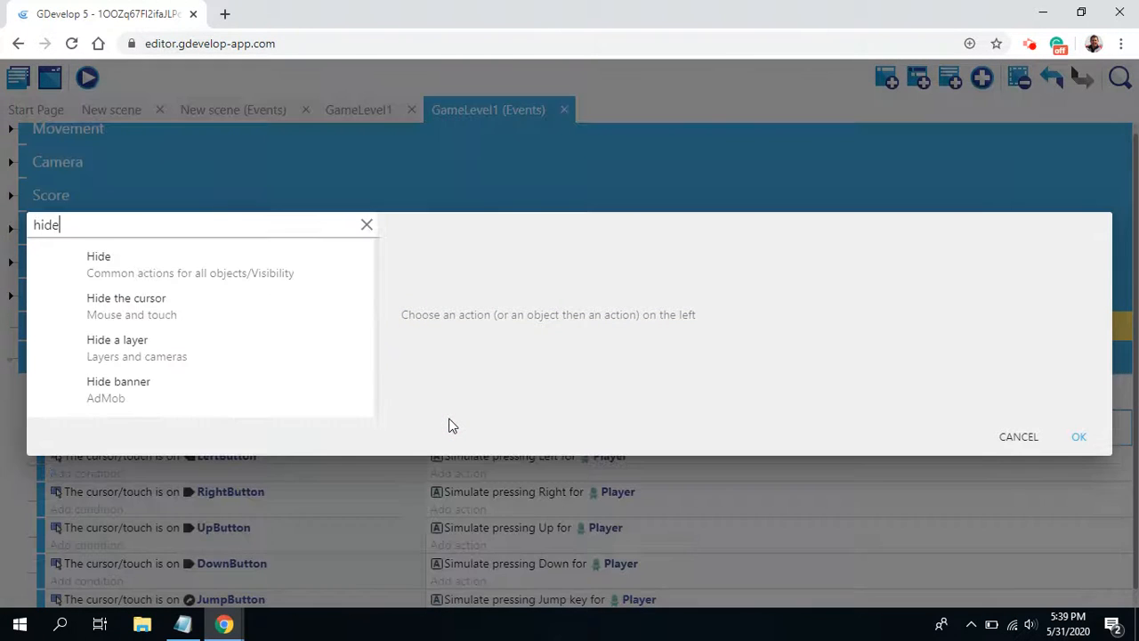
click(113, 273)
scroll(543, 418, down, 3)
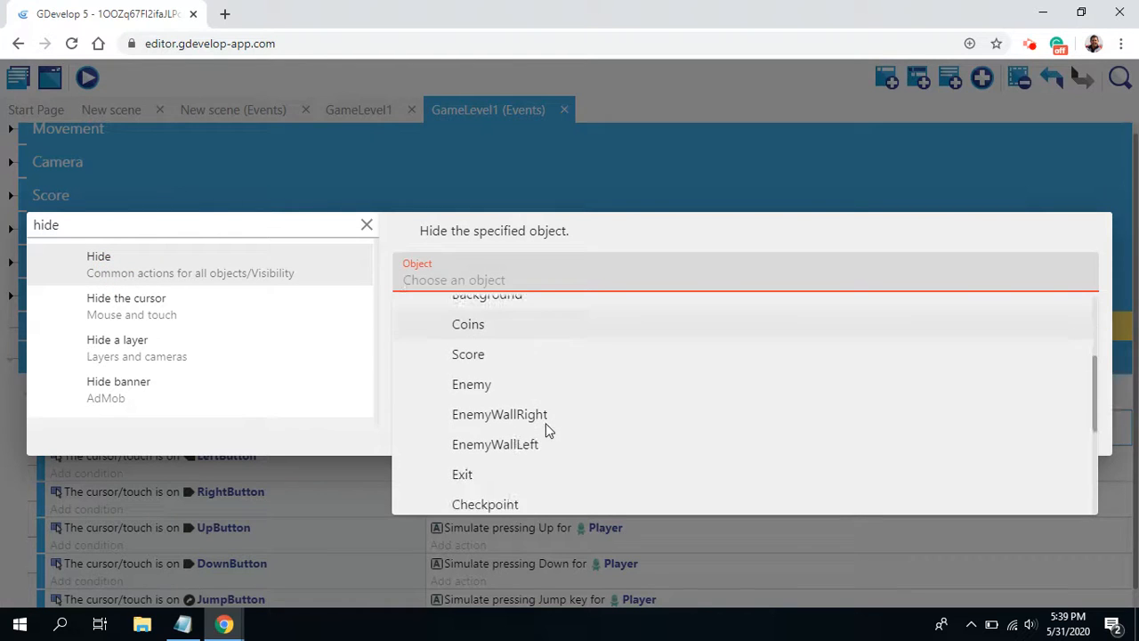
scroll(508, 379, down, 2)
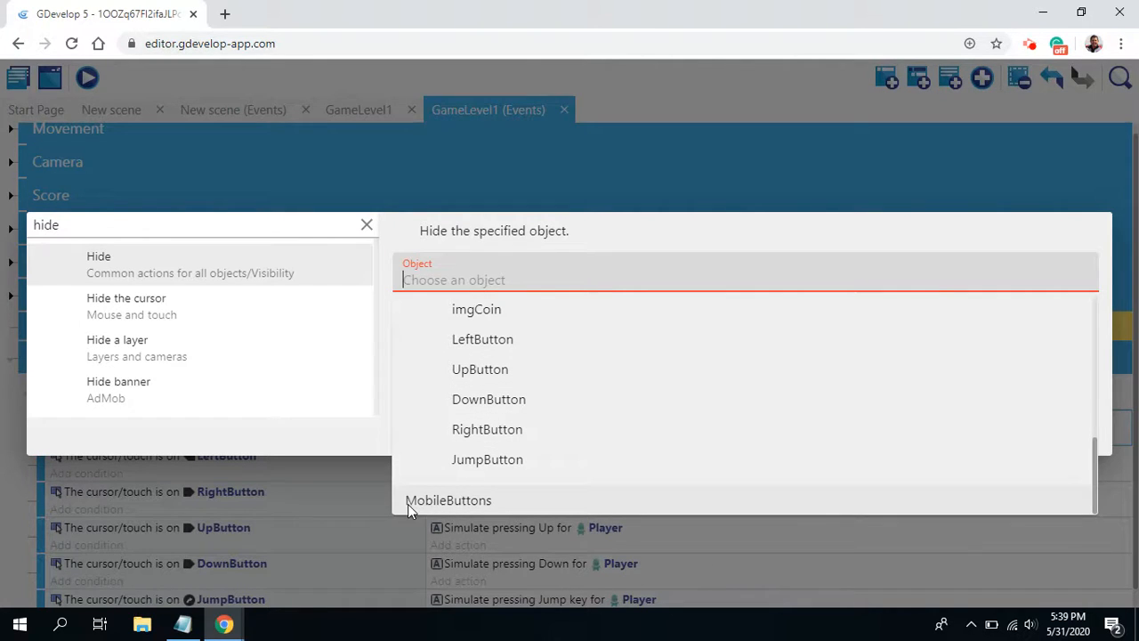
click(454, 502)
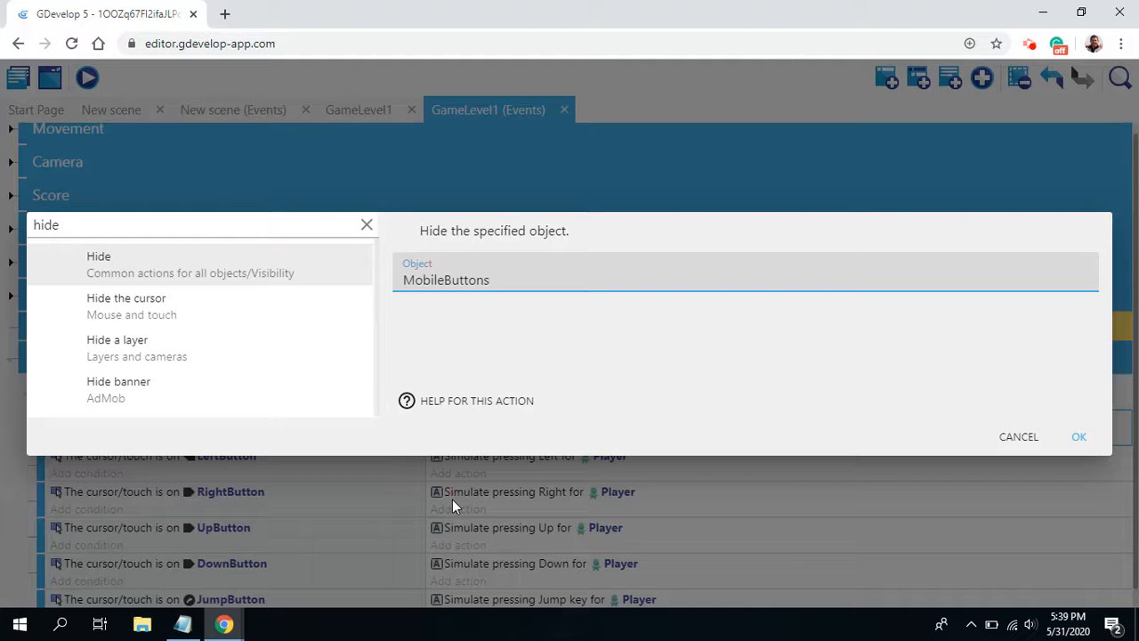
click(1078, 437)
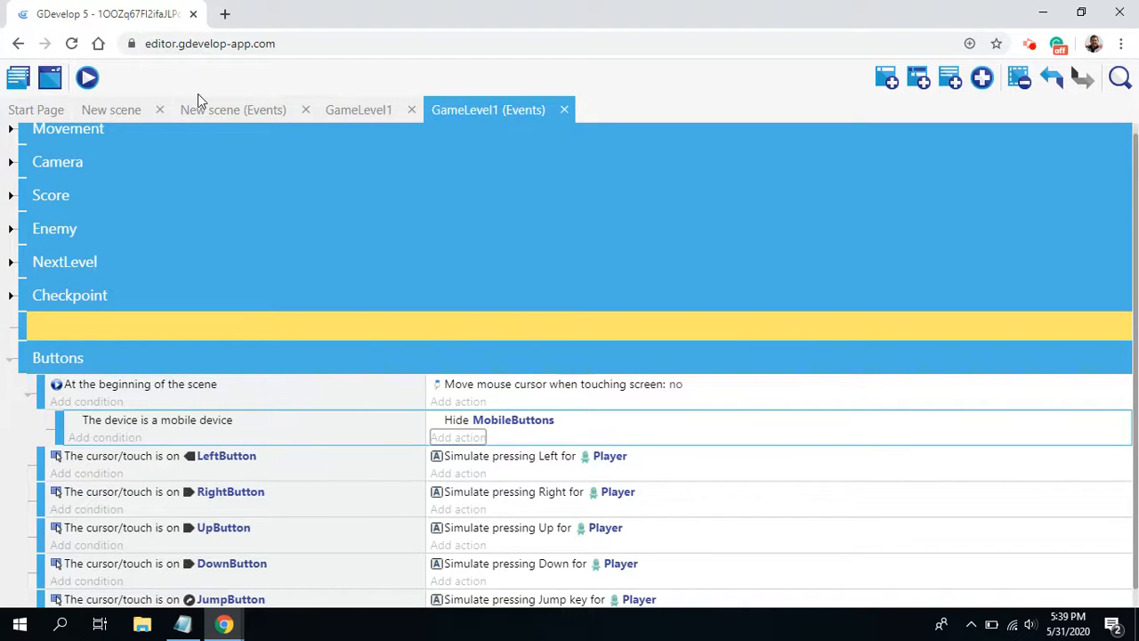
Step: Try to launch a preview of the game and dismiss the resulting dialog
click(88, 79)
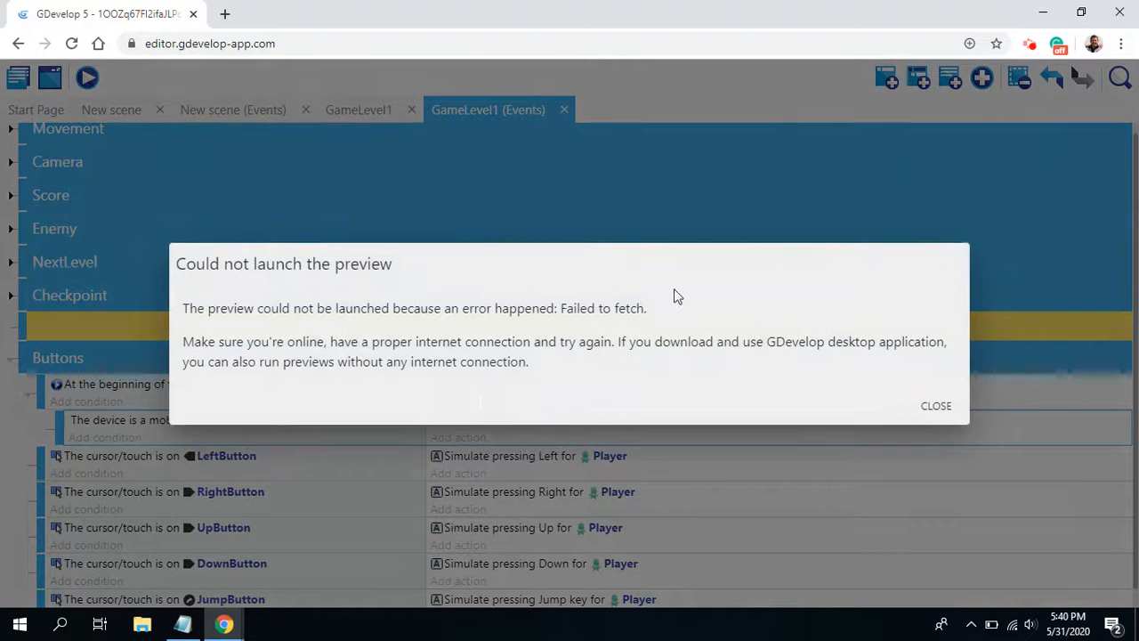
click(943, 408)
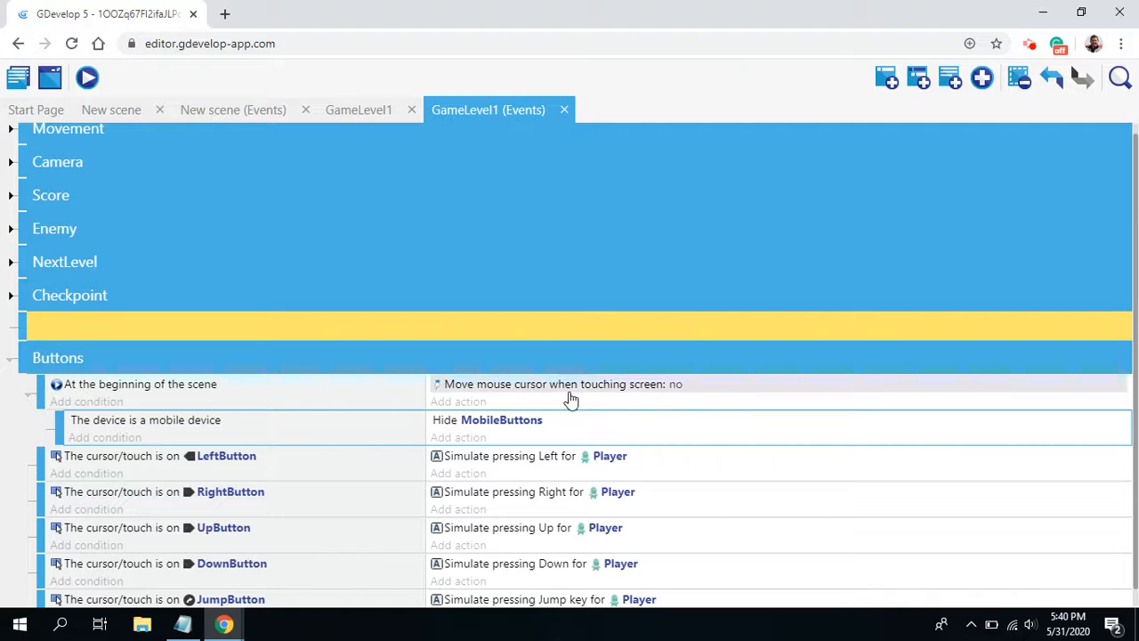